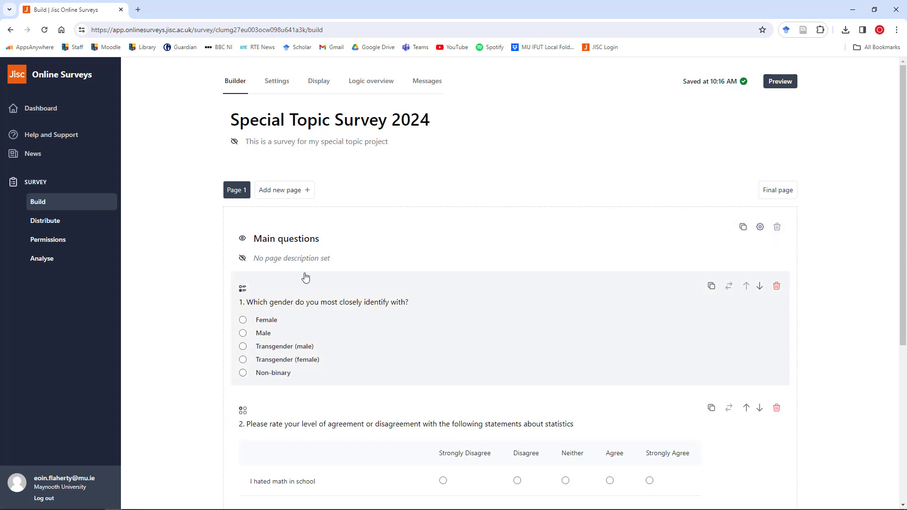
Examine the gender, statistics-agreement and age questions in the Special Topic Survey 2024 builder.
scroll(180, 282, "down", 2)
scroll(182, 284, "up", 2)
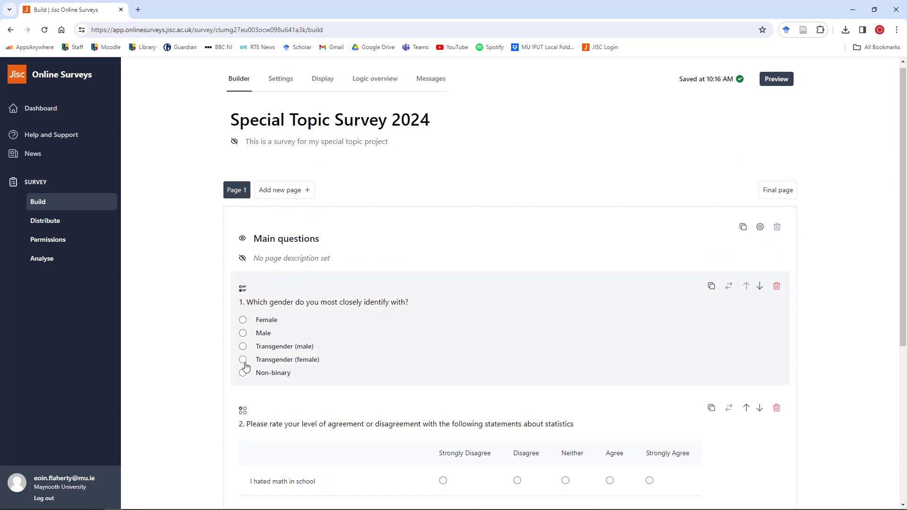
scroll(189, 343, "down", 4)
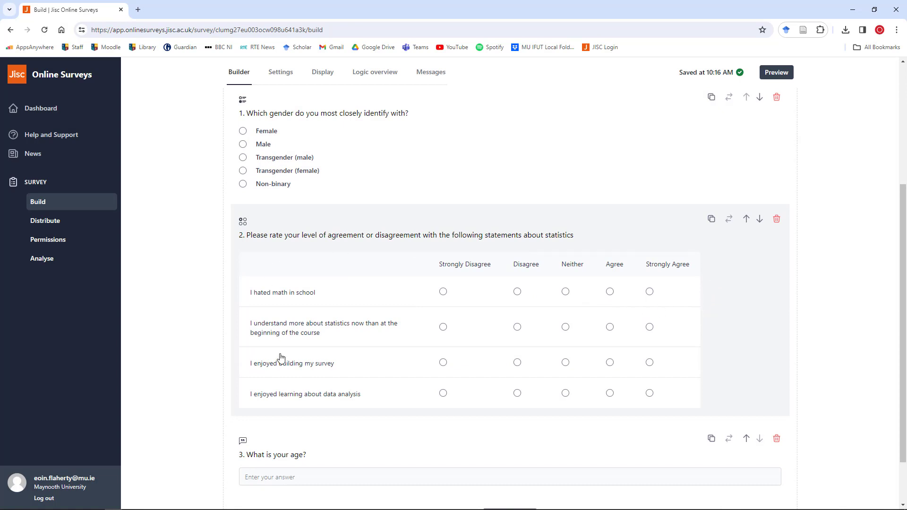
scroll(172, 307, "down", 2)
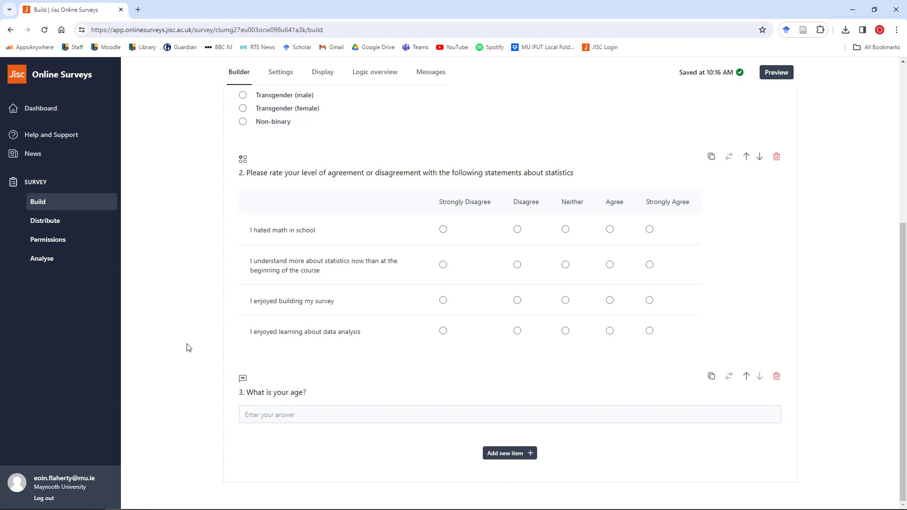
scroll(188, 348, "up", 5)
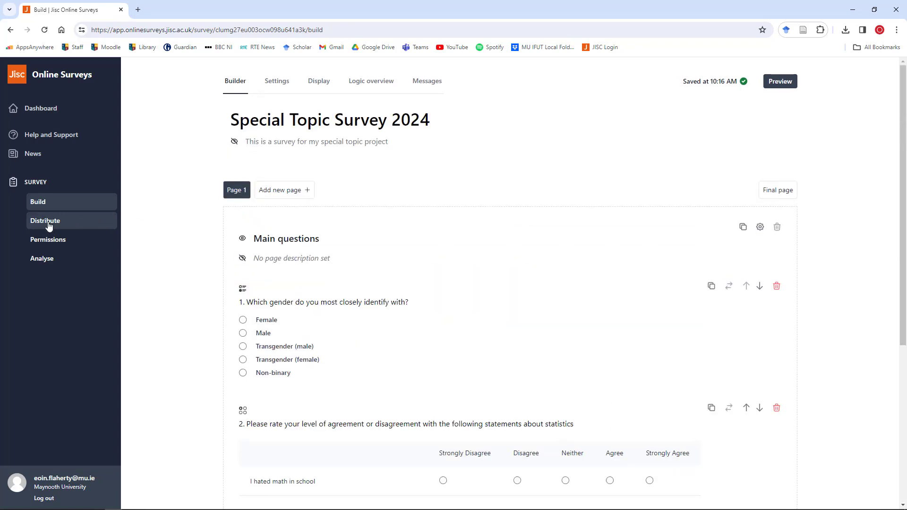
Open the survey's response analysis and examine the overview charts for the first two questions.
left_click(43, 261)
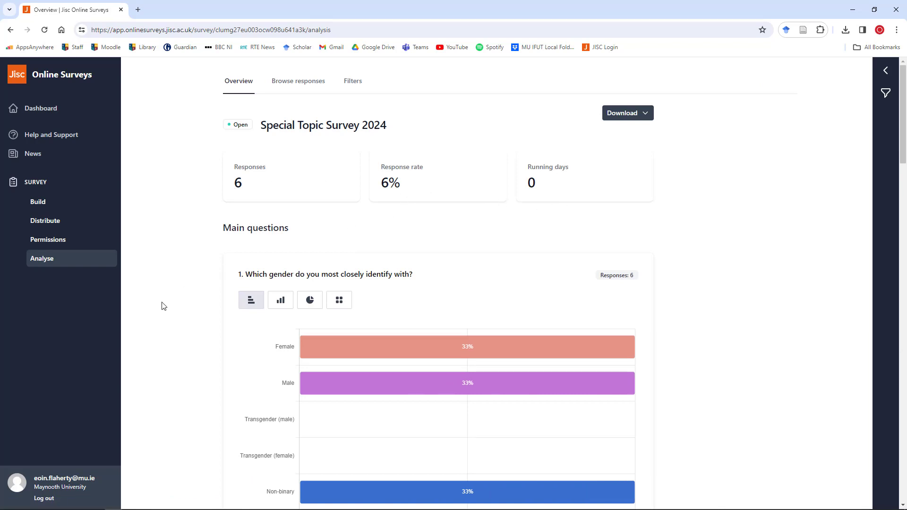
scroll(161, 306, "down", 5)
scroll(162, 306, "up", 5)
scroll(196, 326, "down", 8)
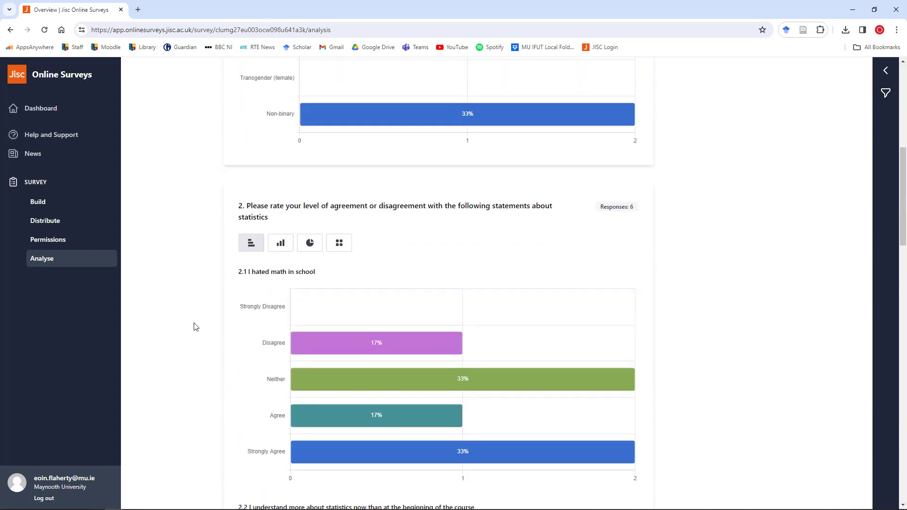
scroll(194, 328, "up", 8)
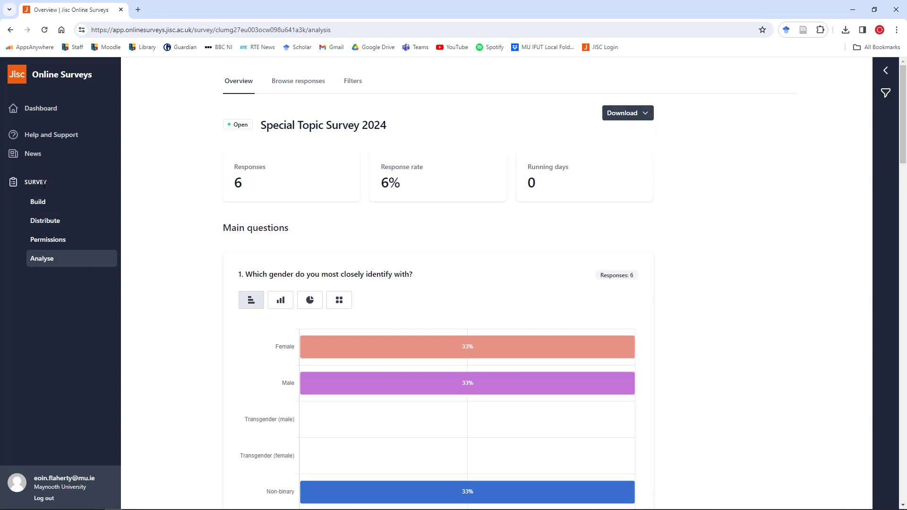
left_click(41, 258)
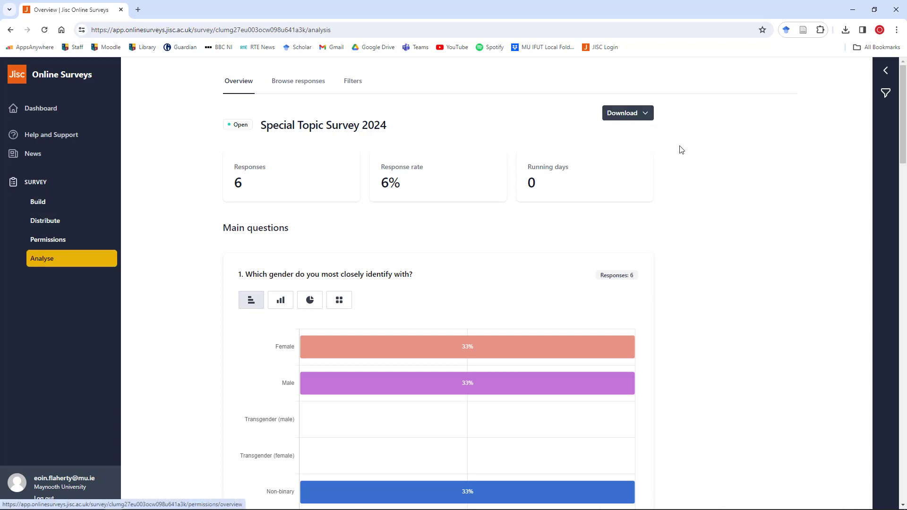
left_click(646, 113)
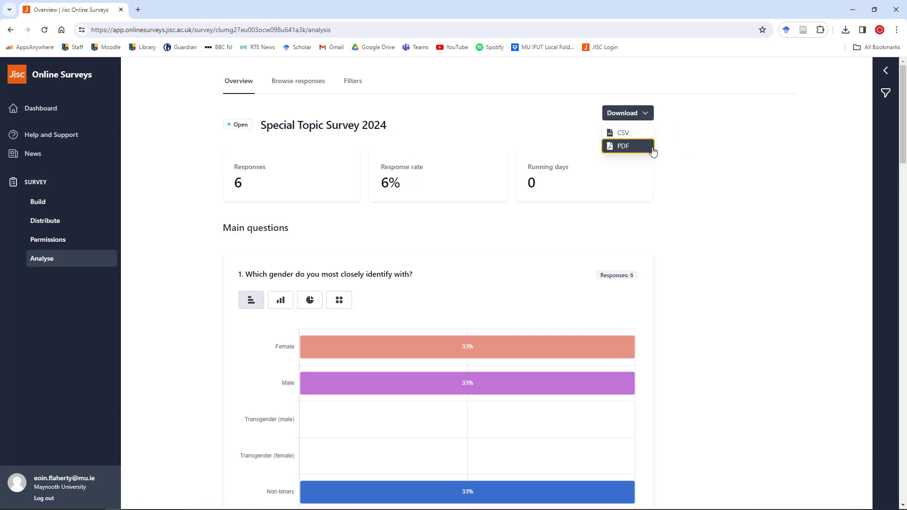
left_click(626, 136)
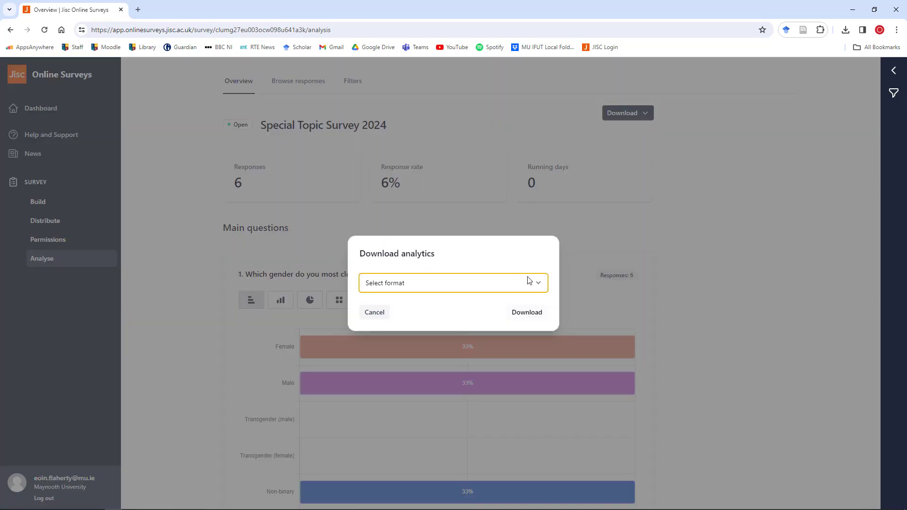
left_click(542, 286)
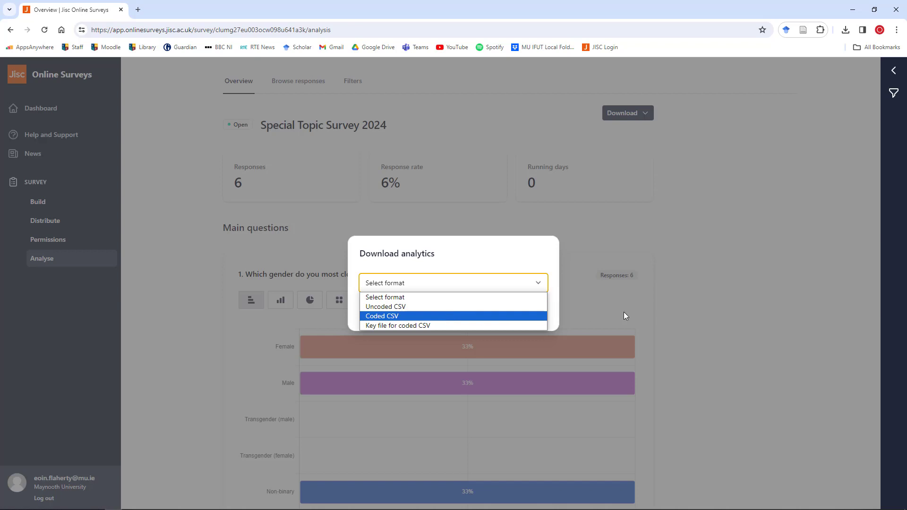
left_click(704, 316)
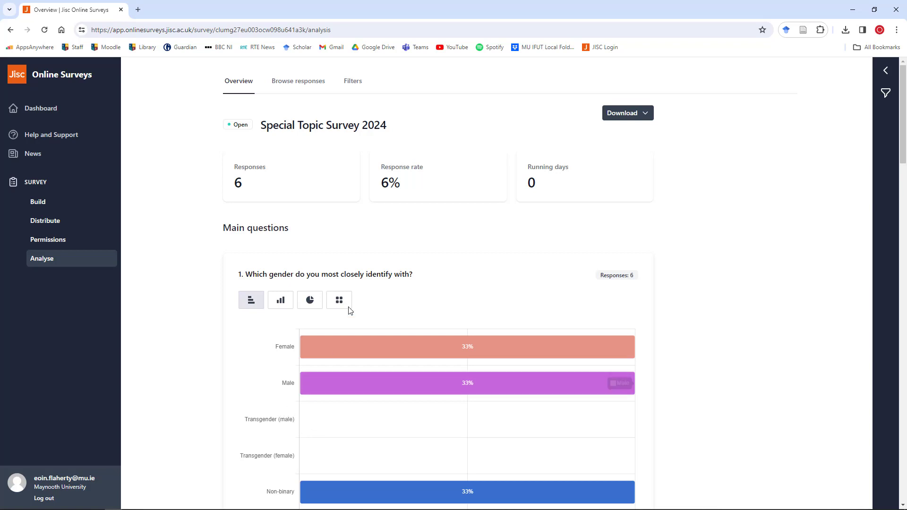
Download the survey responses as a Coded CSV without response IDs or date/time stamps.
left_click(645, 114)
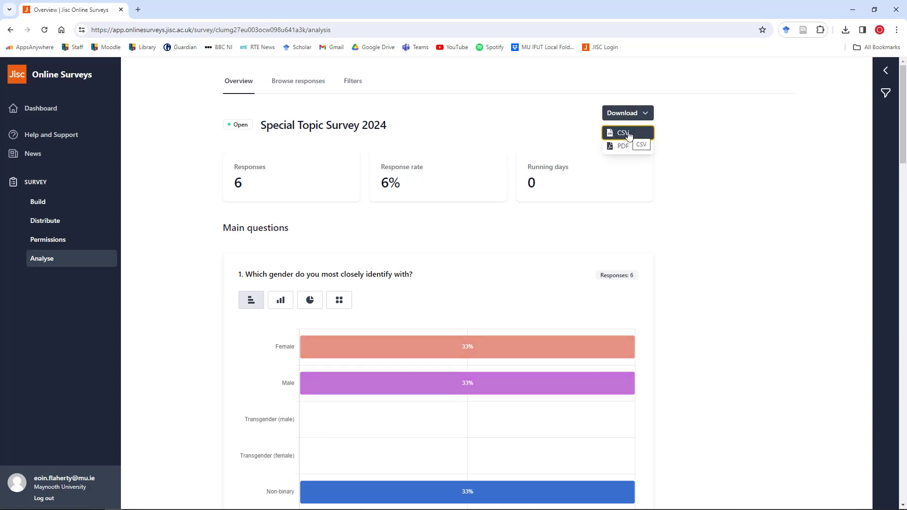
left_click(628, 134)
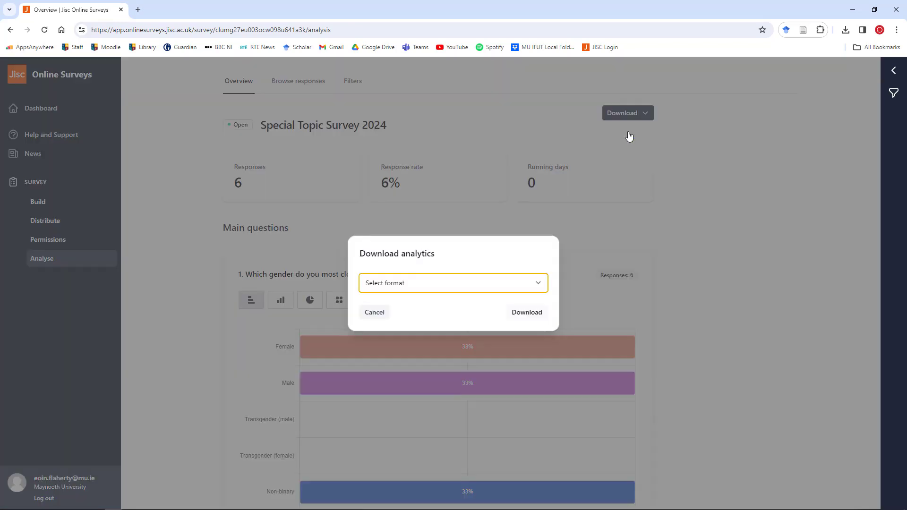
left_click(539, 285)
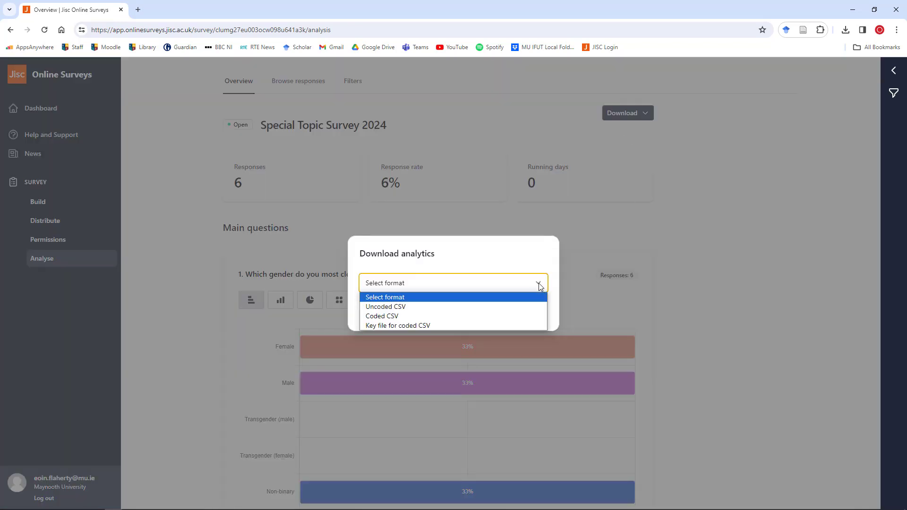
left_click(395, 318)
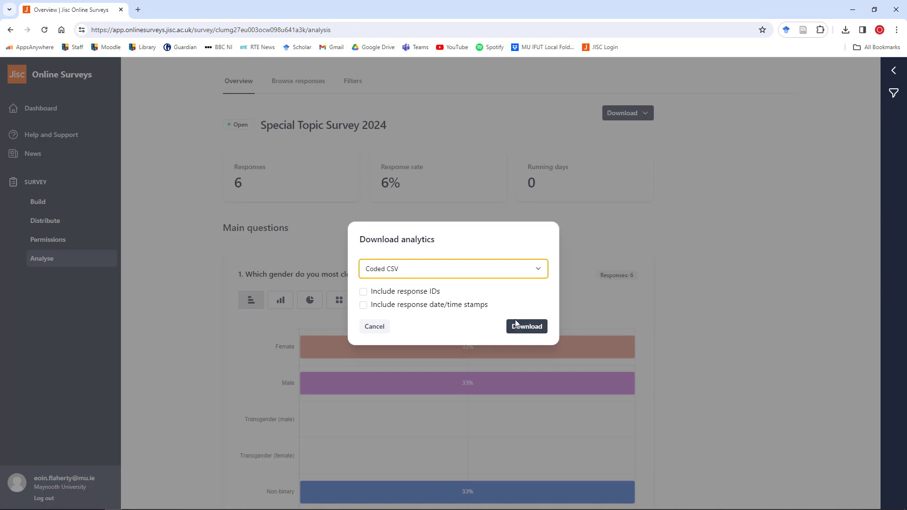
left_click(528, 327)
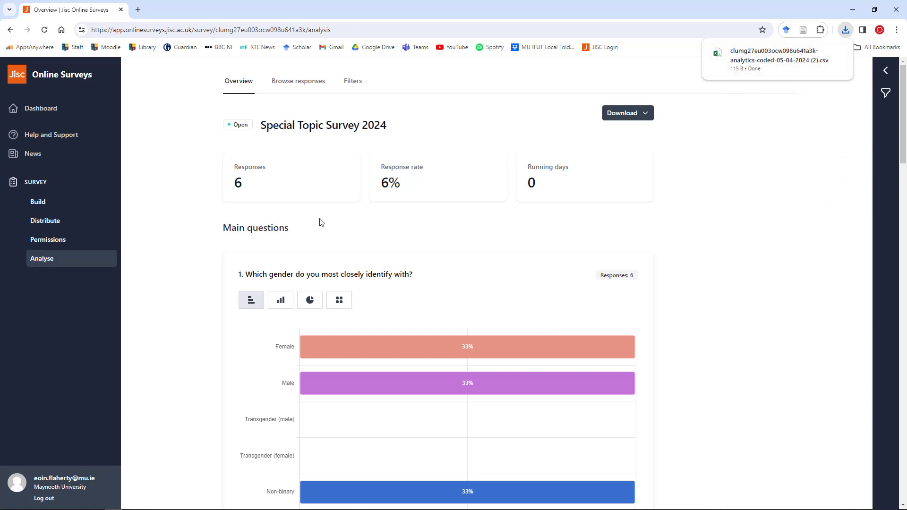
Open the downloaded coded CSV in Excel and move its window lower so the survey overview stays in view.
mouse_move(765, 66)
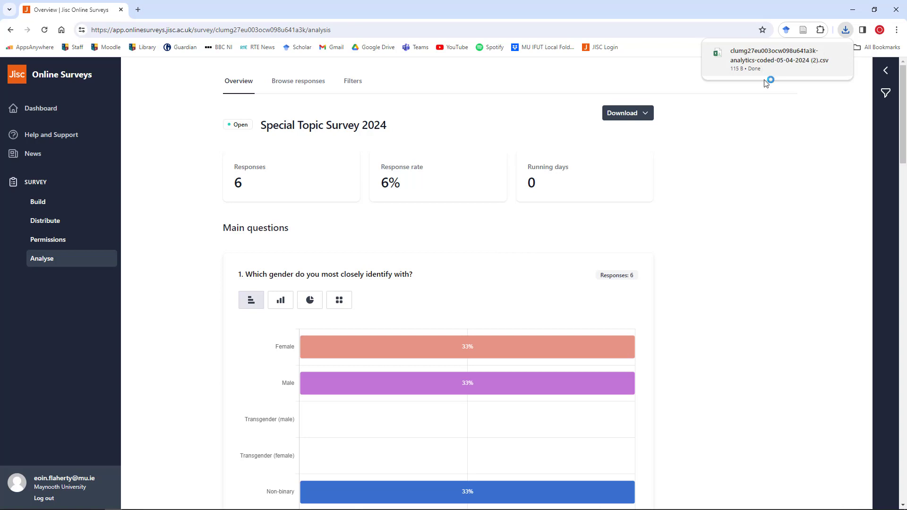
left_click(766, 69)
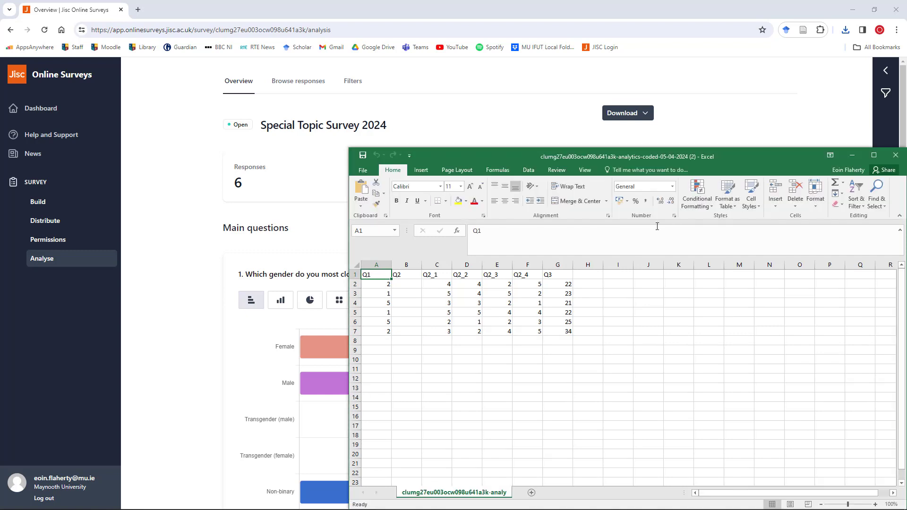
left_click_drag(755, 155, 634, 293)
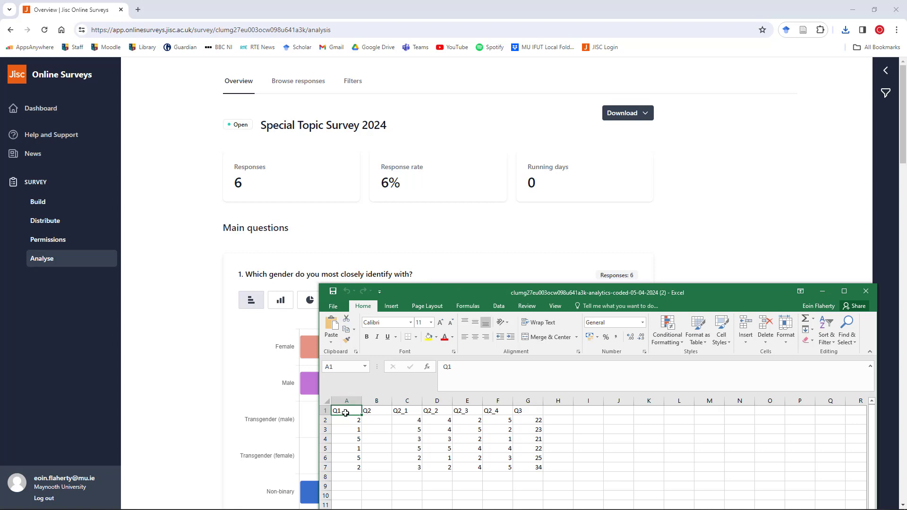
Return to the survey builder and preview the survey to examine its questions and answer options against the coded columns.
left_click(201, 352)
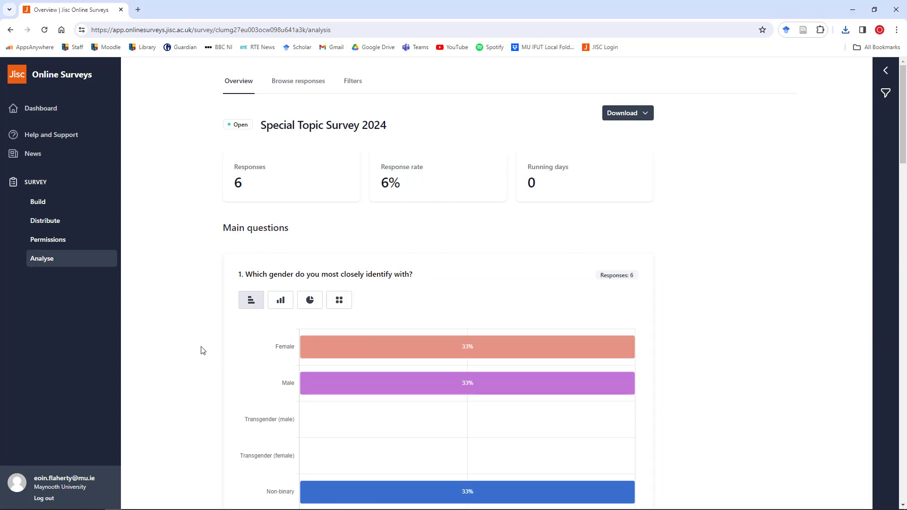
scroll(201, 353, "down", 7)
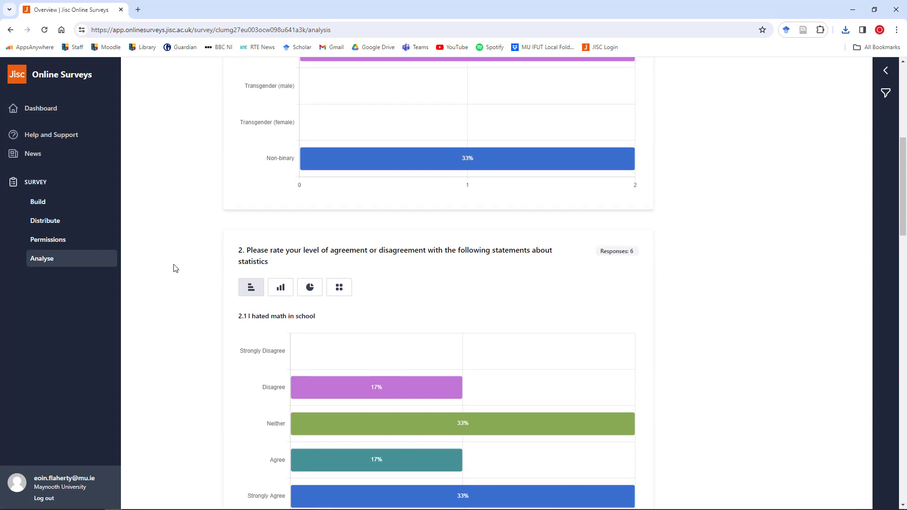
scroll(174, 263, "down", 2)
left_click(63, 207)
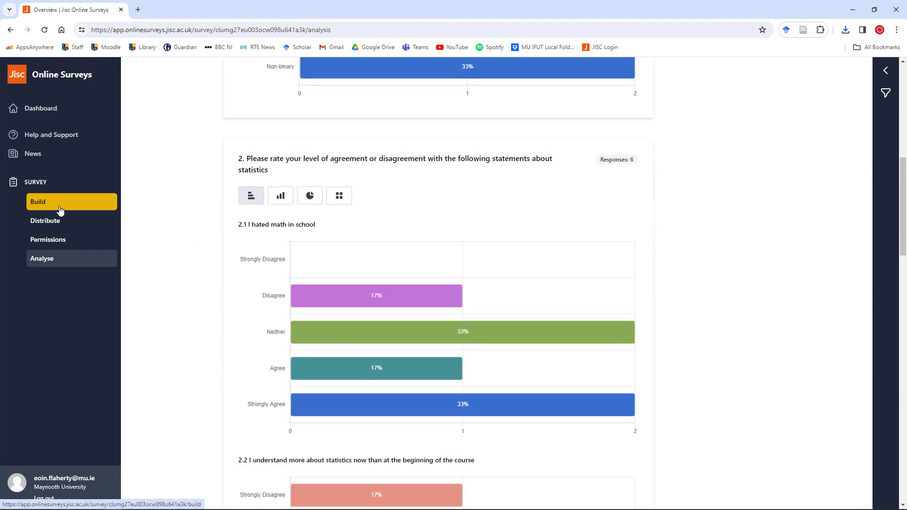
scroll(191, 234, "down", 5)
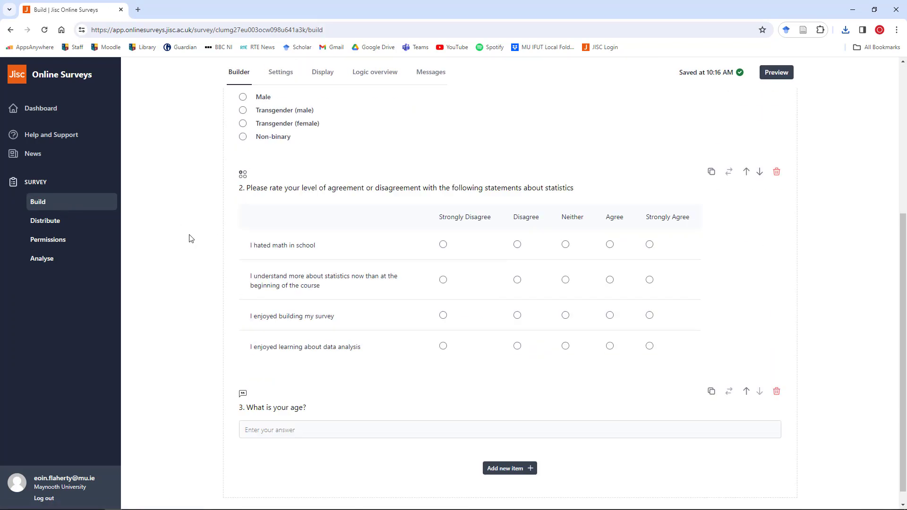
left_click(775, 73)
scroll(161, 278, "down", 3)
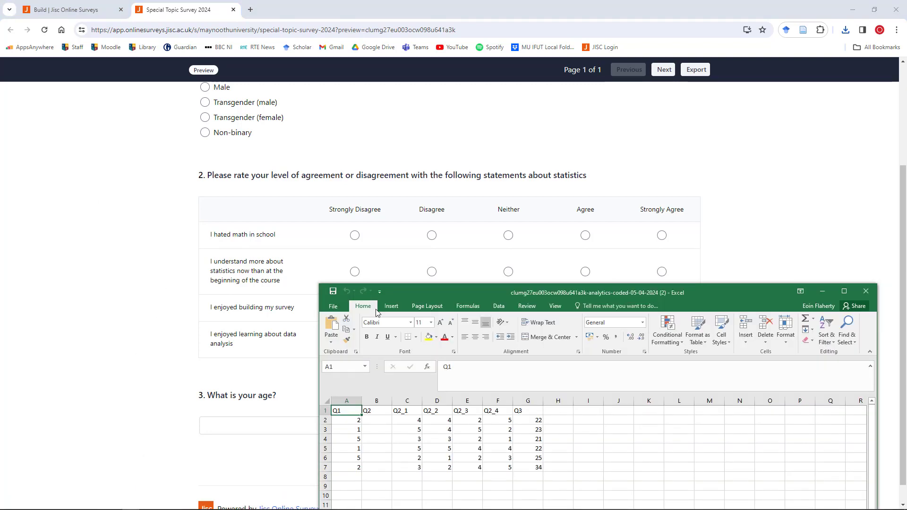
Maximize the Excel window and compare the coded columns with the questions in the survey preview.
left_click_drag(710, 291, 497, 0)
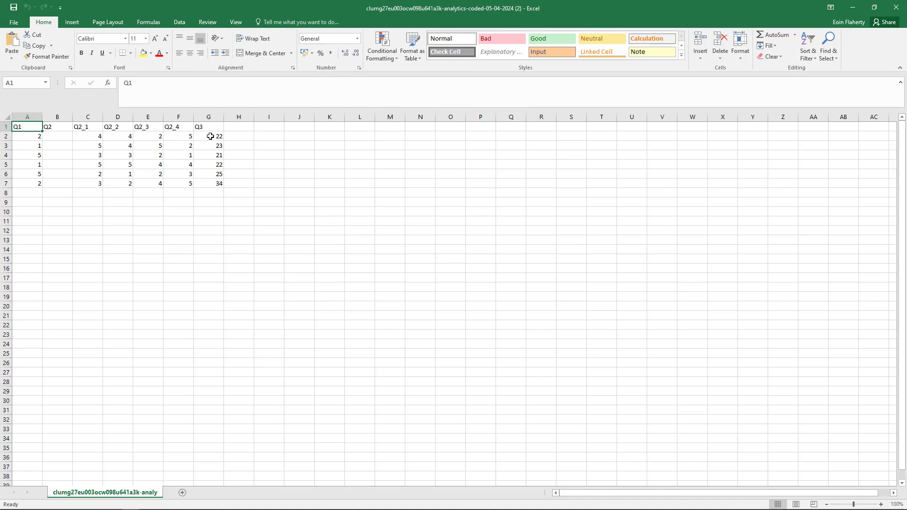
key("alt+Tab")
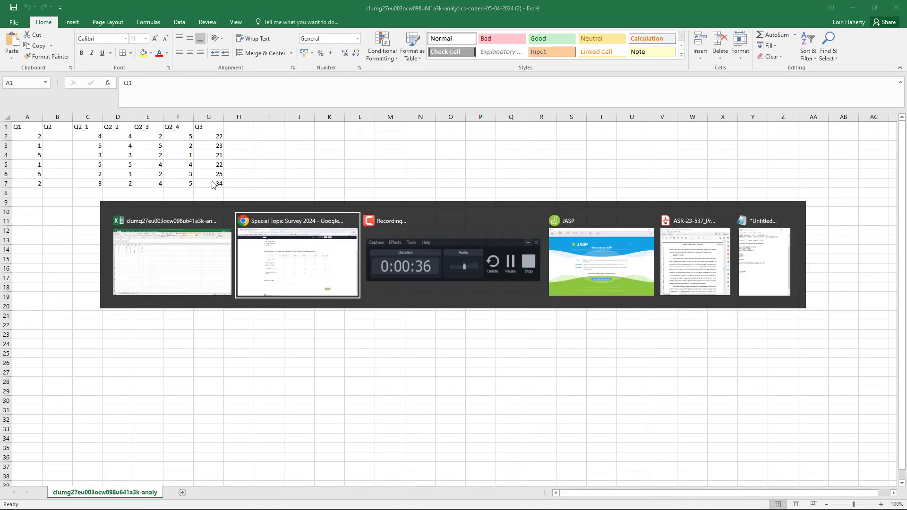
scroll(276, 378, "down", 1)
key("alt+Tab")
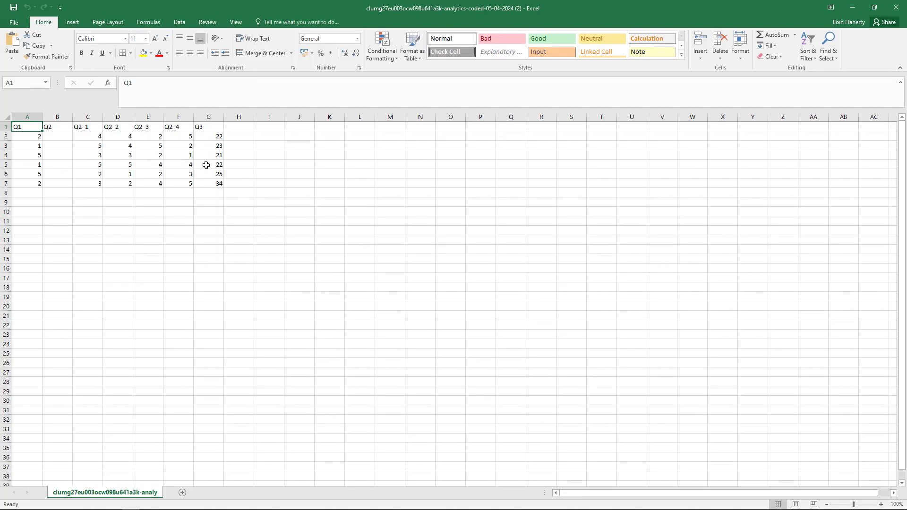
Save the coded workbook to the JISC folder as so303_survey_1 in CSV (Comma delimited) format, keeping that format.
left_click(19, 22)
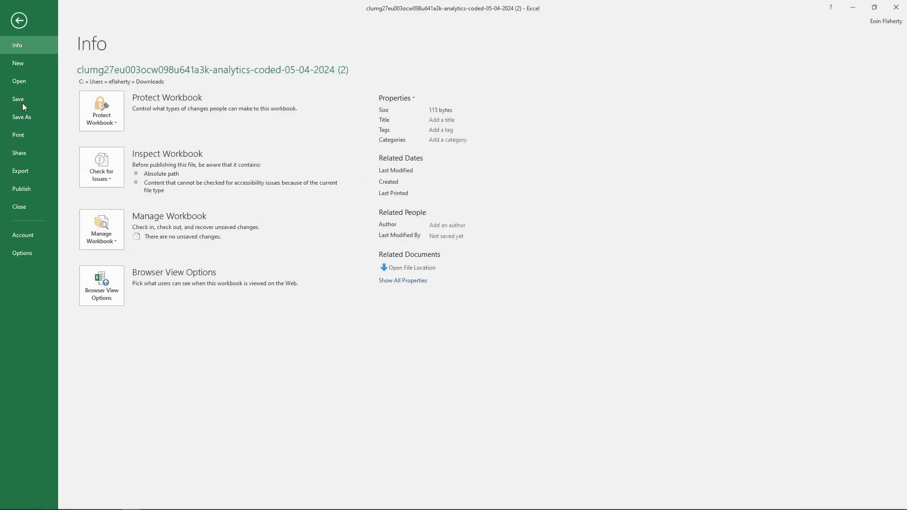
left_click(27, 118)
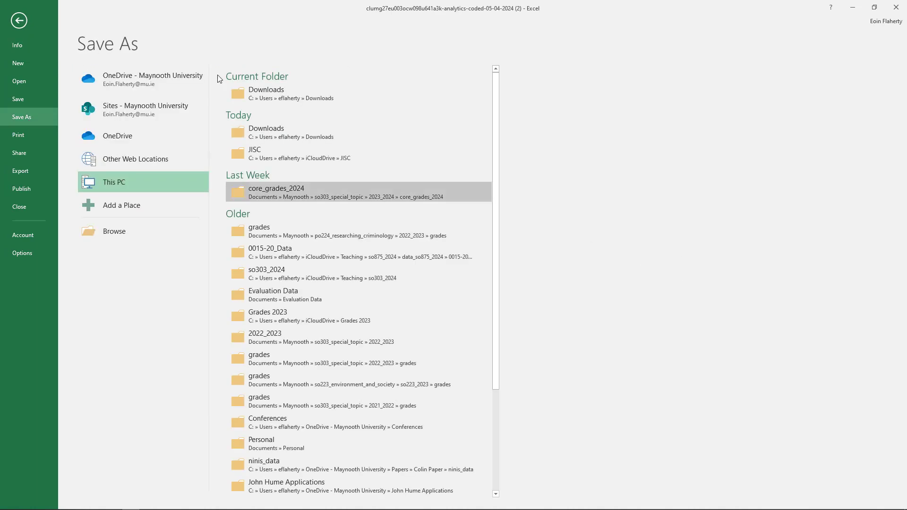
left_click(293, 157)
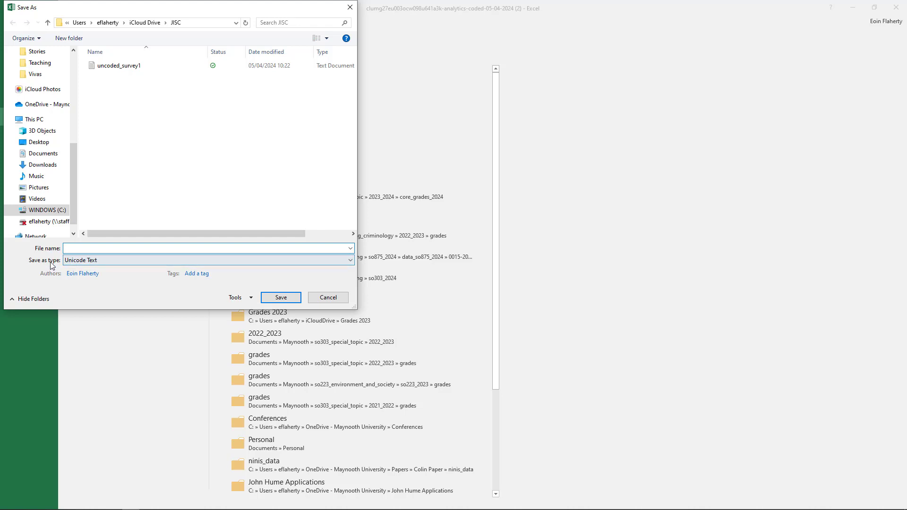
left_click(167, 260)
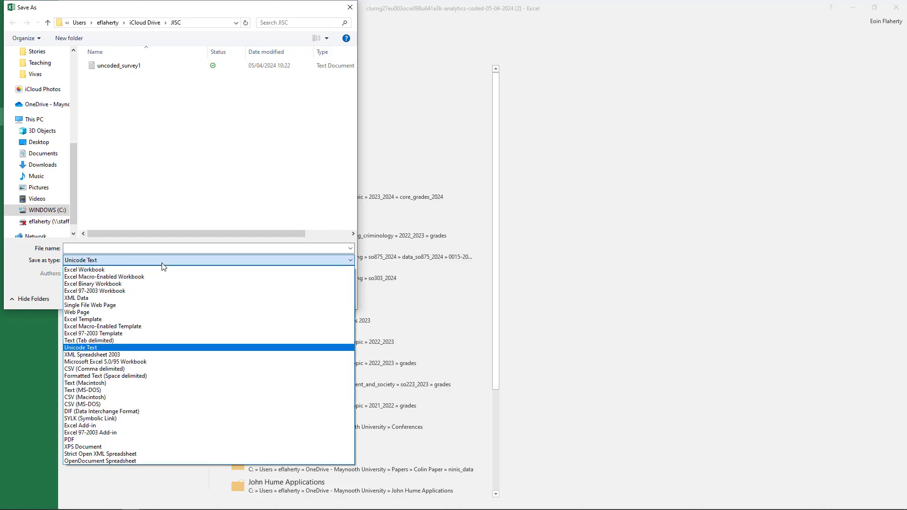
left_click(147, 368)
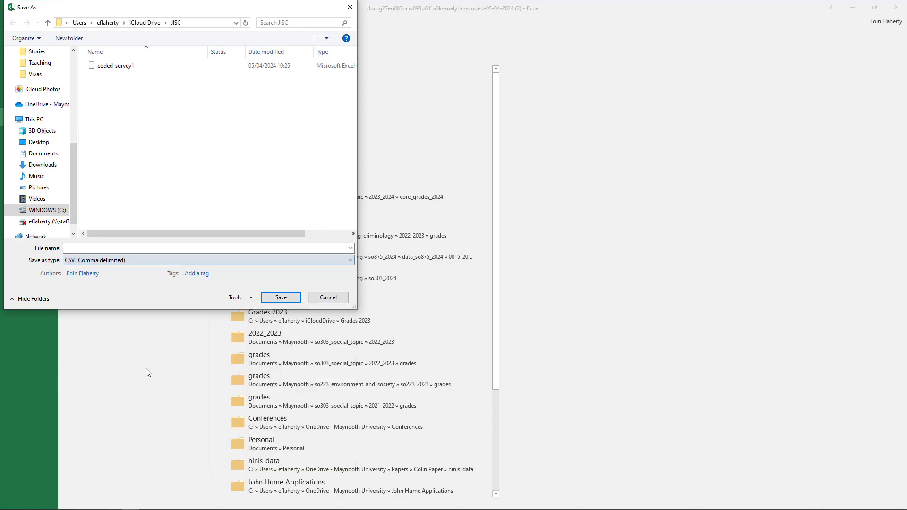
left_click(138, 248)
left_click(138, 248)
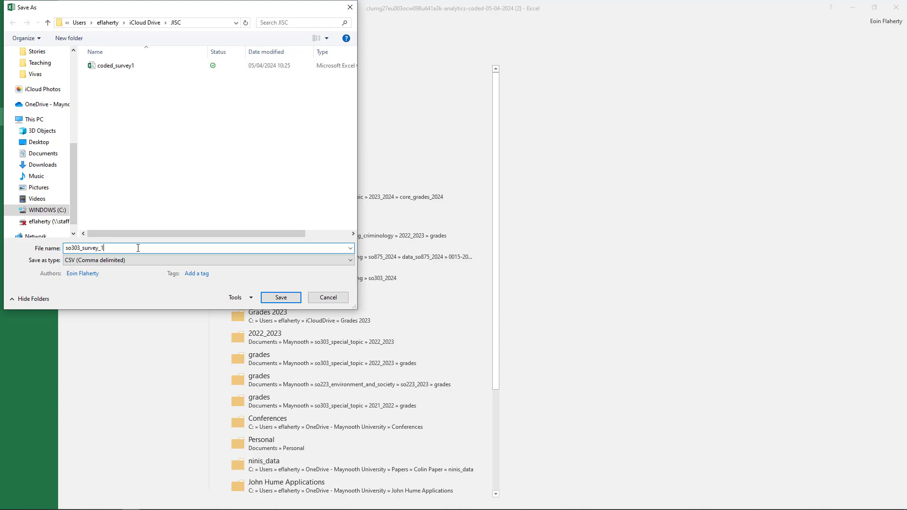
left_click(280, 297)
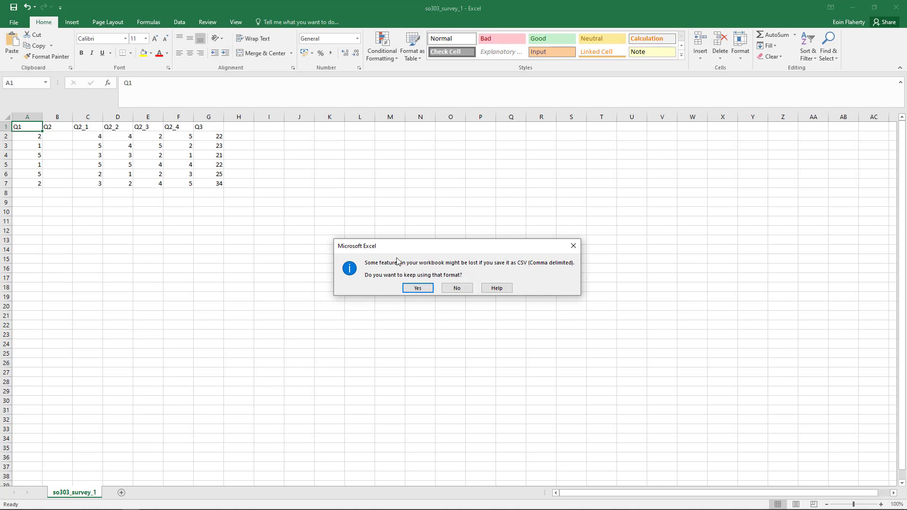
left_click(420, 289)
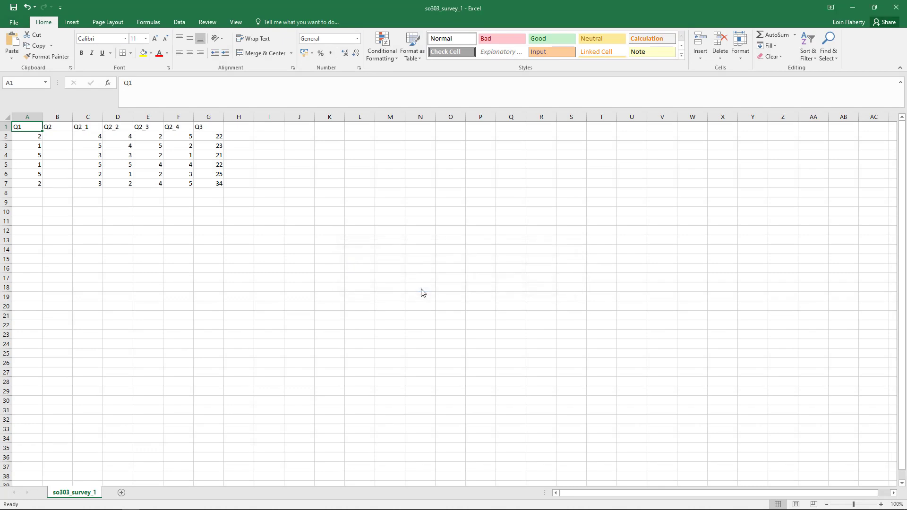
Close the so303_survey_1 workbook, saving its changes over the existing CSV file and keeping the comma-delimited format.
left_click(895, 11)
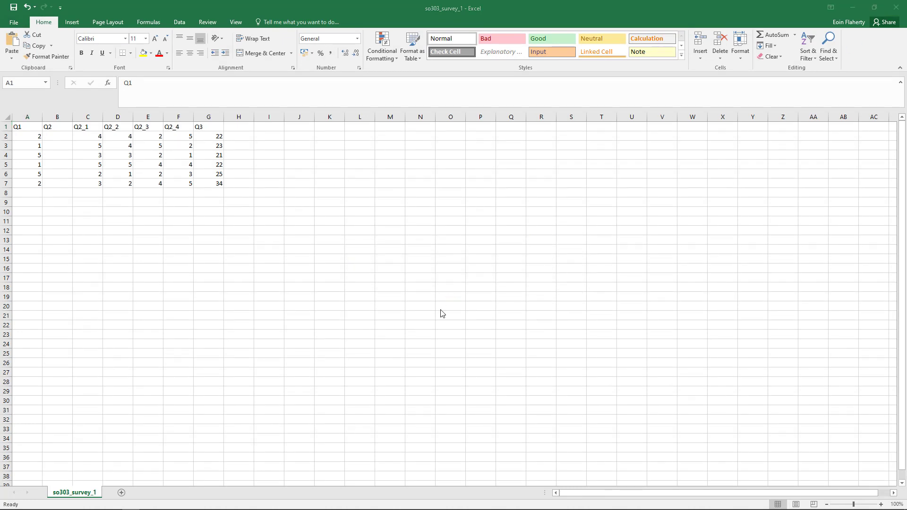
left_click(413, 270)
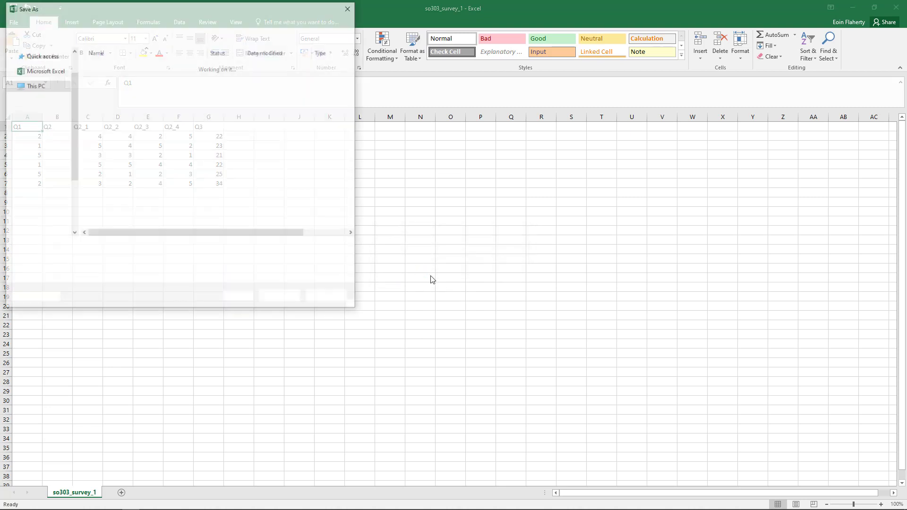
left_click(281, 298)
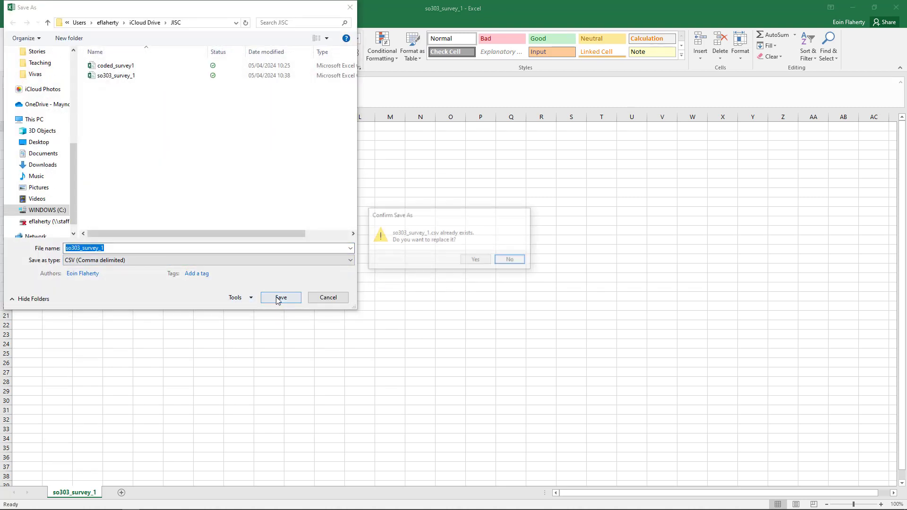
left_click(476, 260)
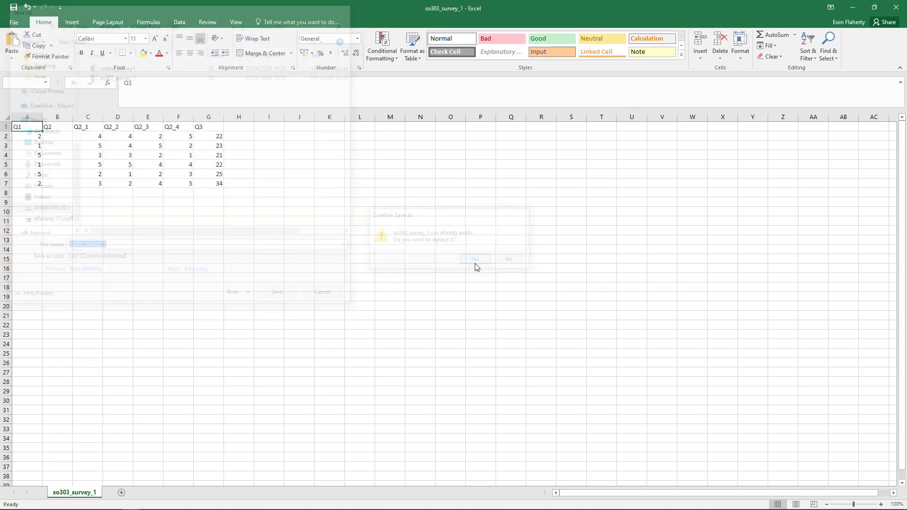
left_click(416, 287)
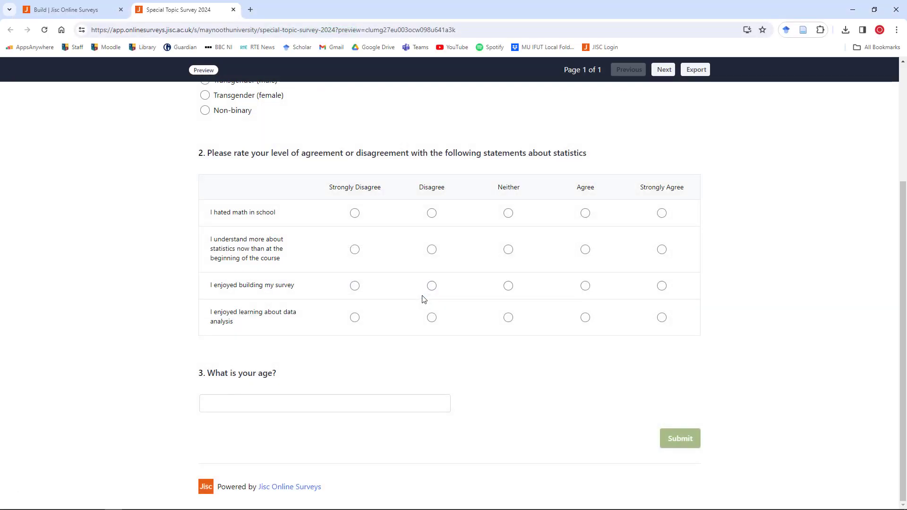
Look over the survey preview, close it, and open the analysis overview of the Special Topic Survey 2024.
scroll(162, 258, "up", 4)
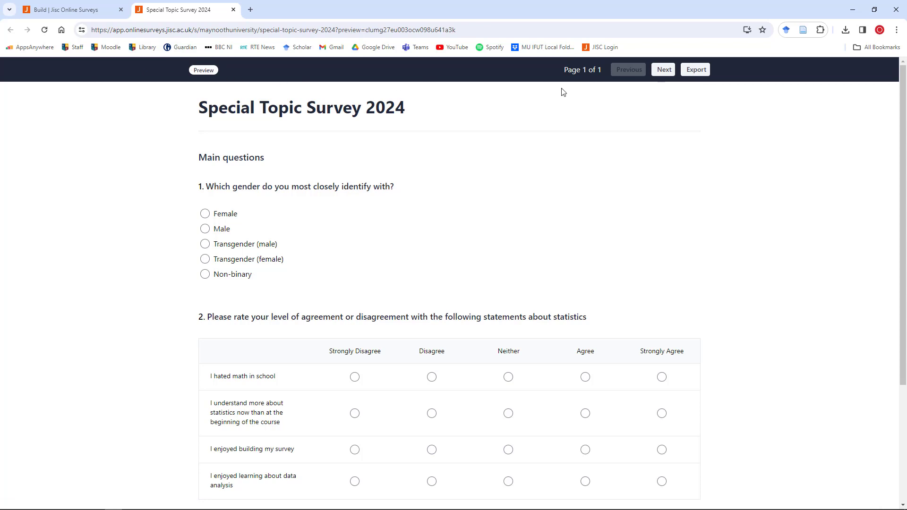
scroll(257, 178, "down", 4)
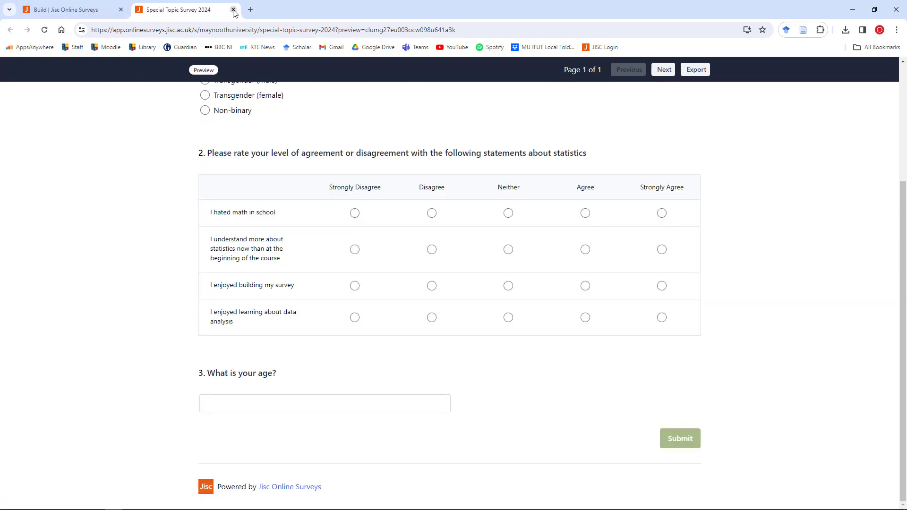
left_click(233, 9)
scroll(227, 208, "up", 5)
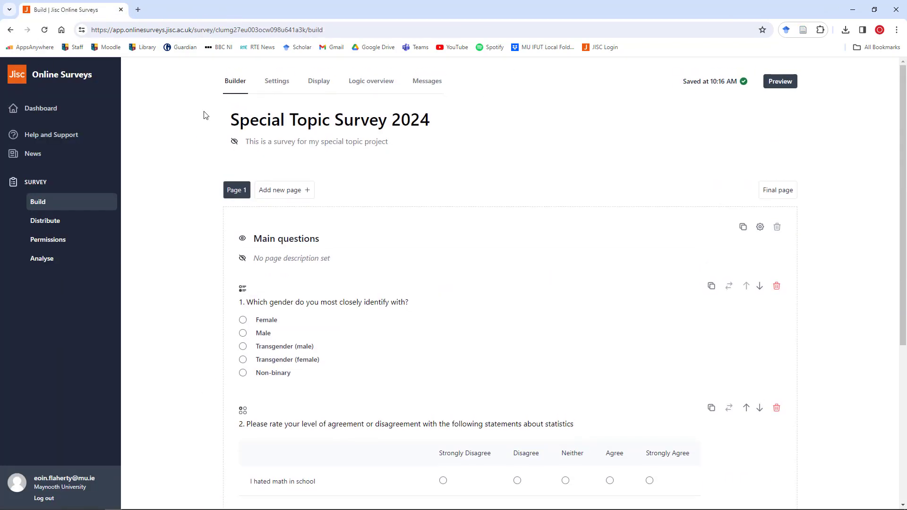
left_click(55, 260)
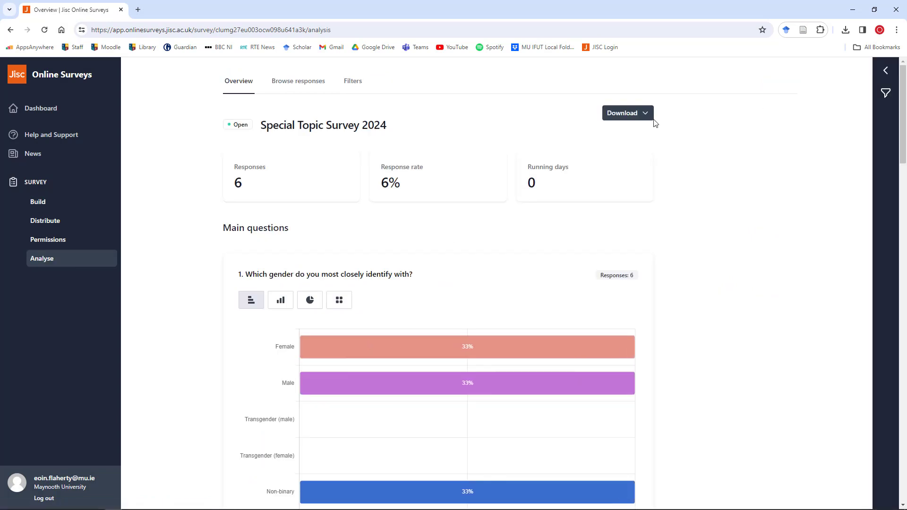
Download the key file for the coded CSV without response IDs or date/time stamps, and open it in Excel.
left_click(646, 113)
left_click(636, 133)
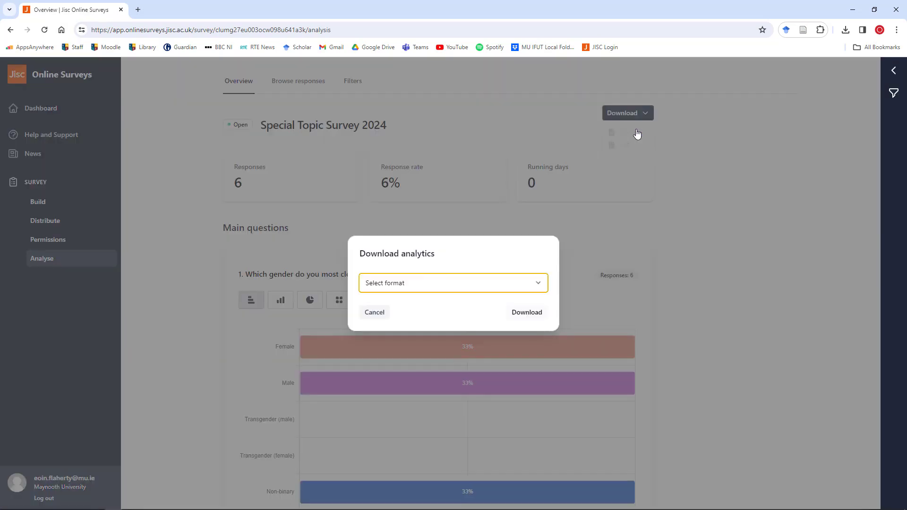
left_click(517, 288)
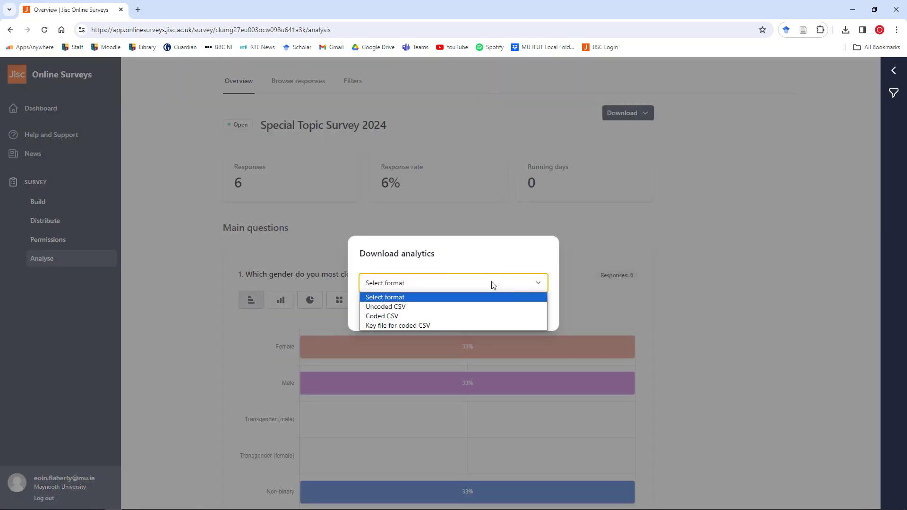
left_click(409, 326)
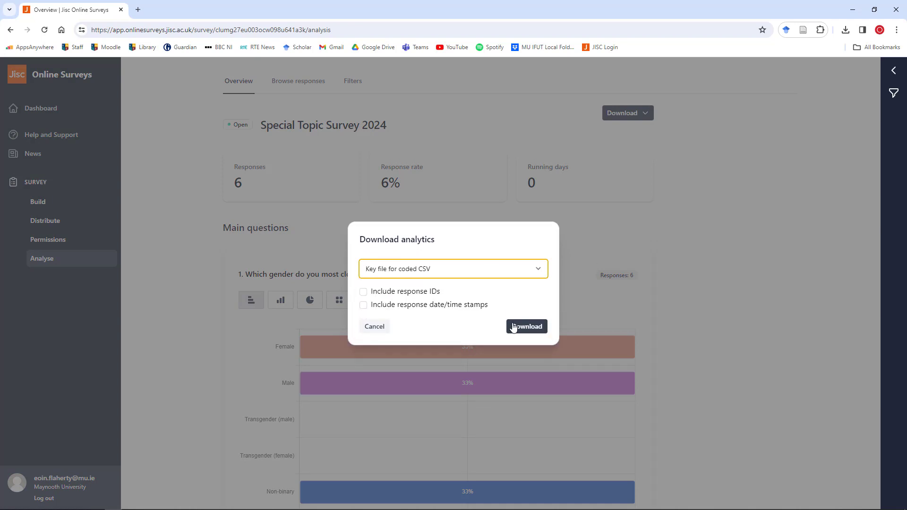
left_click(520, 326)
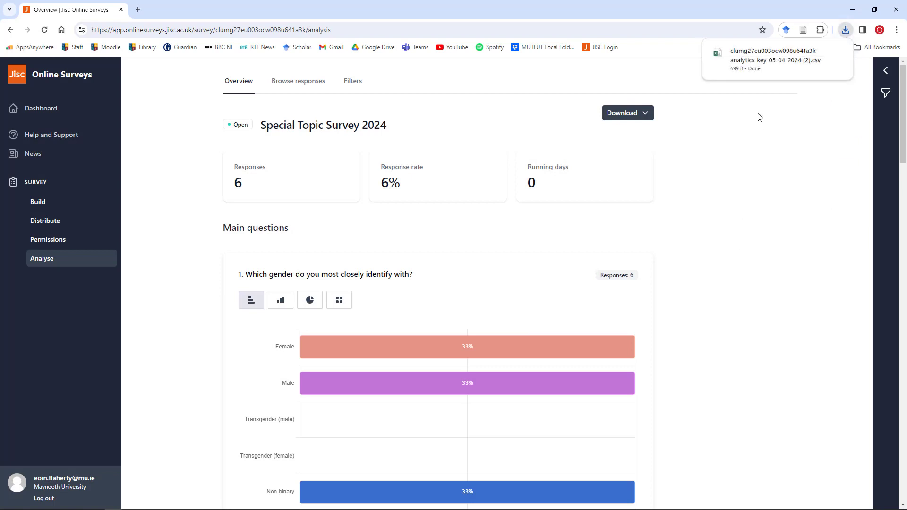
left_click(774, 62)
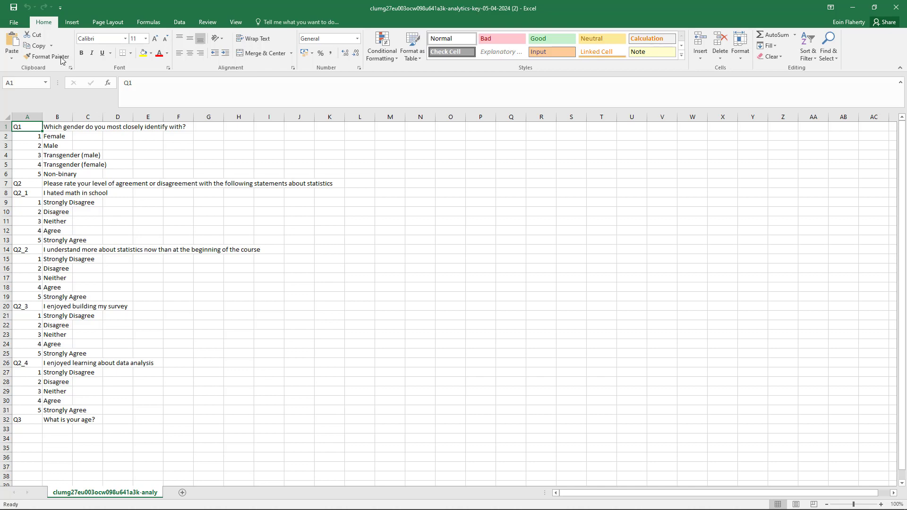
Save the key file to the JISC folder as so303_survey_codebook in CSV (Comma delimited) format, keeping that format.
left_click(18, 23)
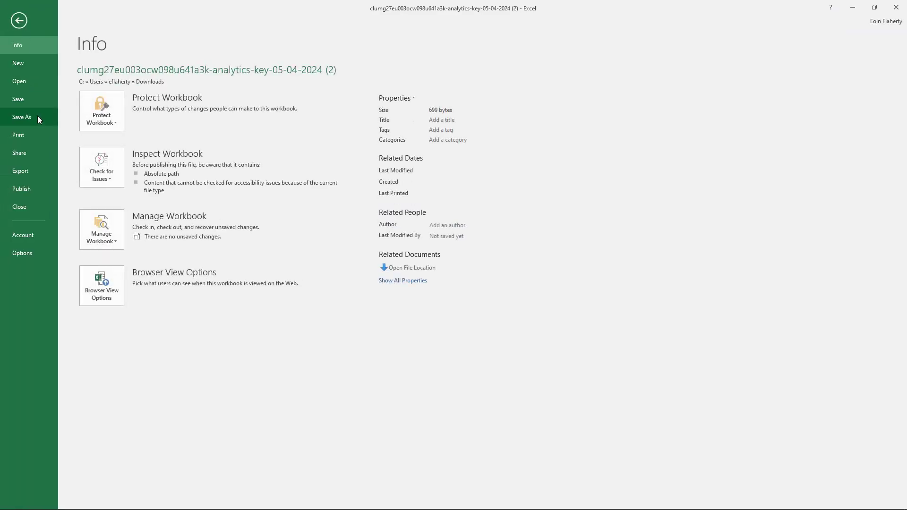
left_click(38, 117)
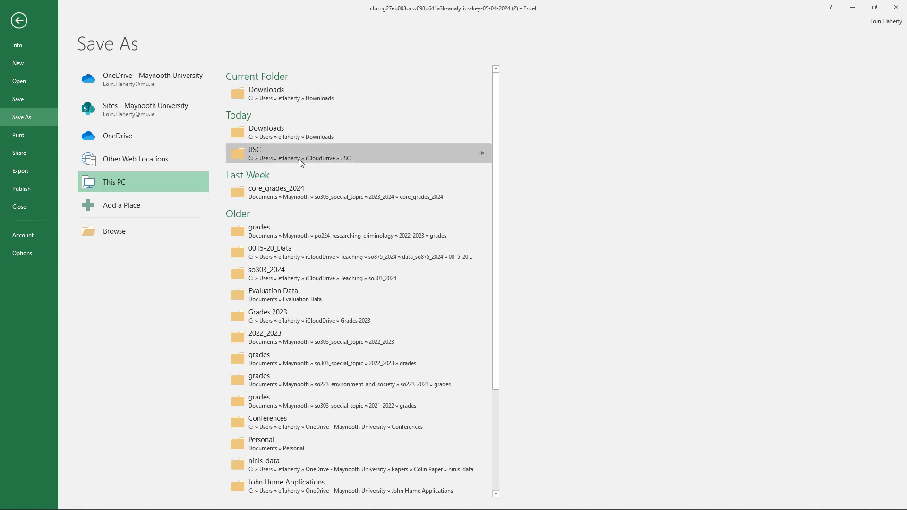
left_click(299, 160)
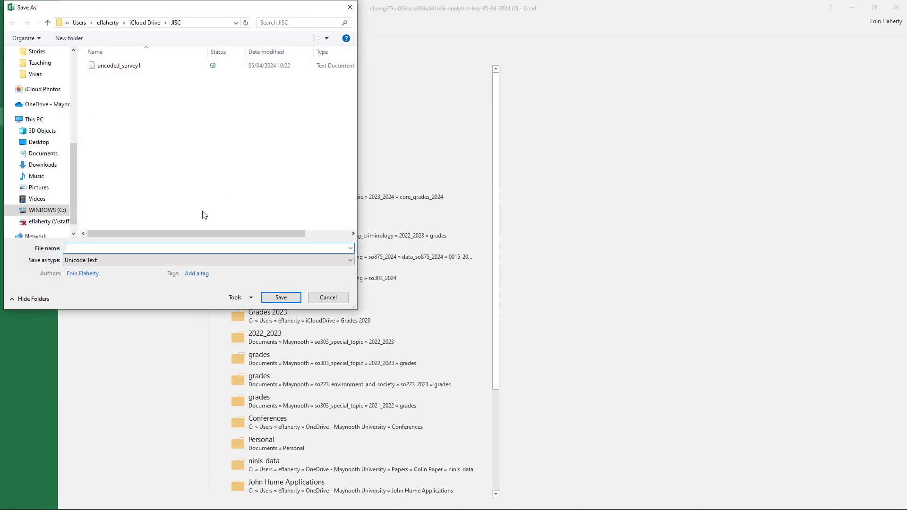
left_click(200, 258)
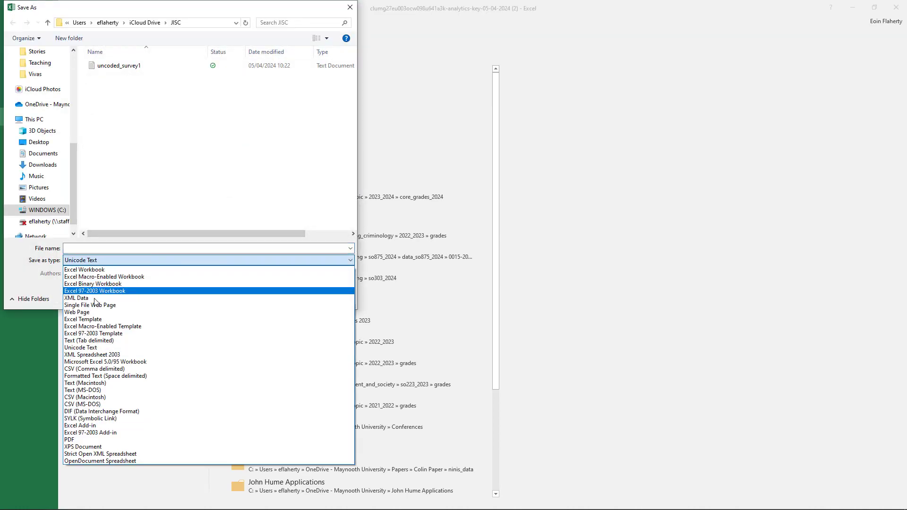
left_click(93, 368)
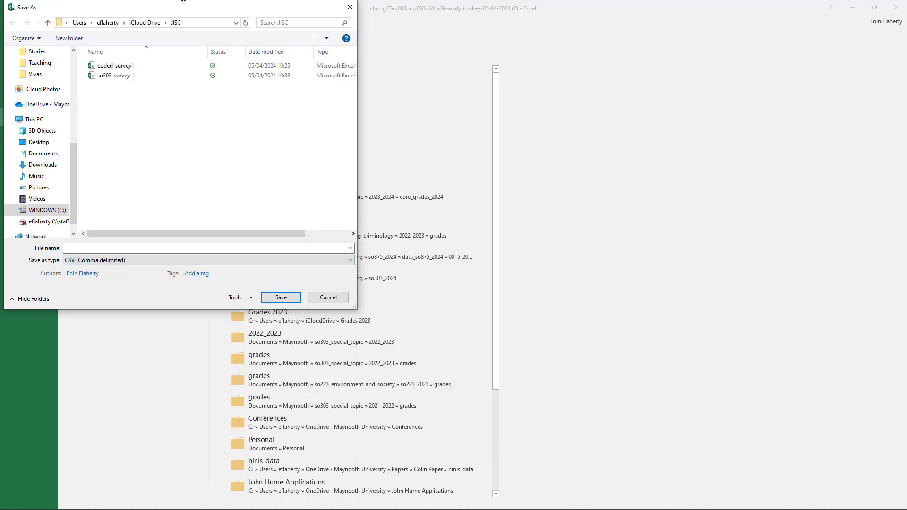
left_click(118, 78)
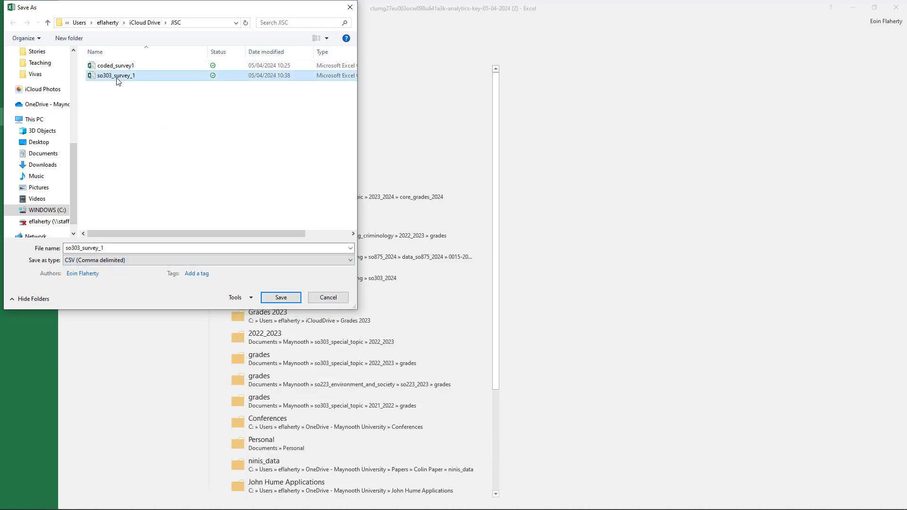
left_click(139, 247)
left_click(139, 247)
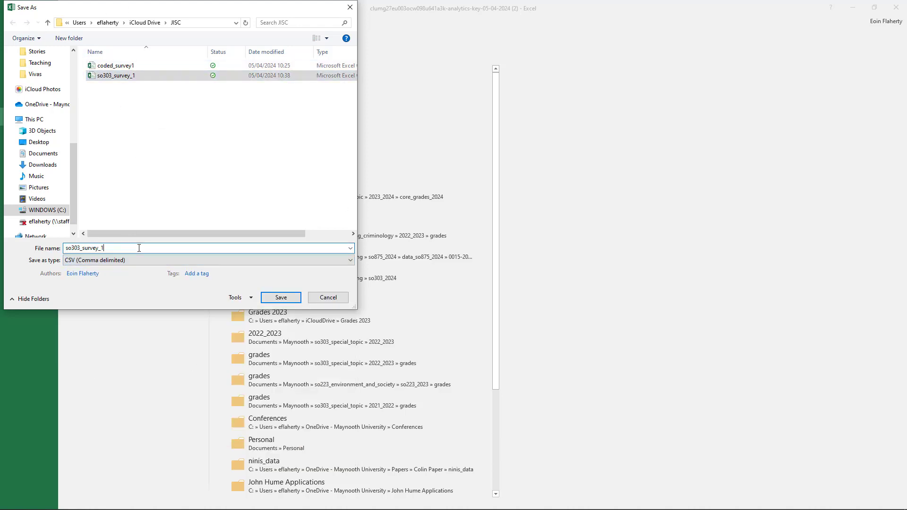
key("BackSpace")
type("codebook")
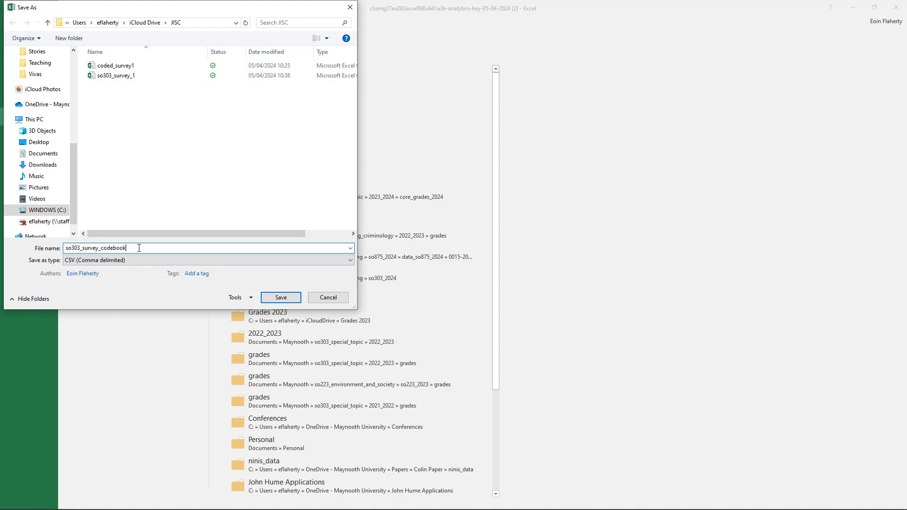
left_click(281, 297)
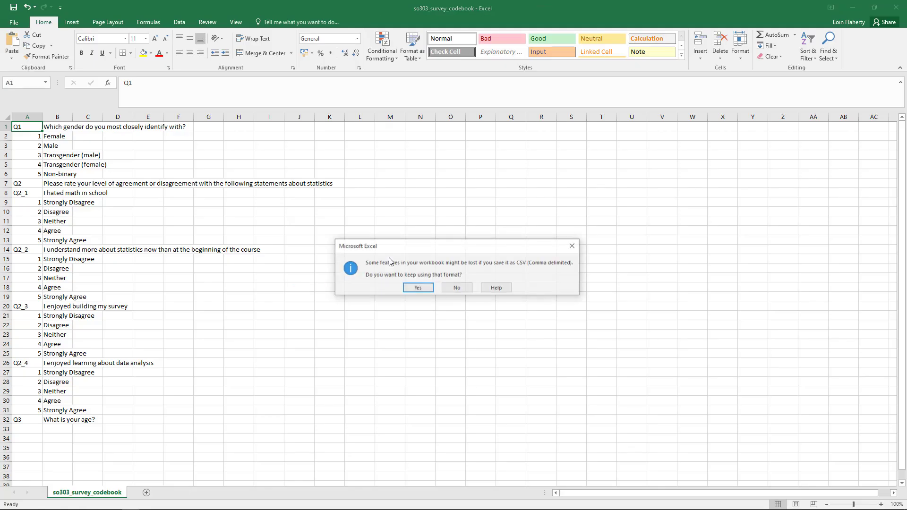
left_click(418, 288)
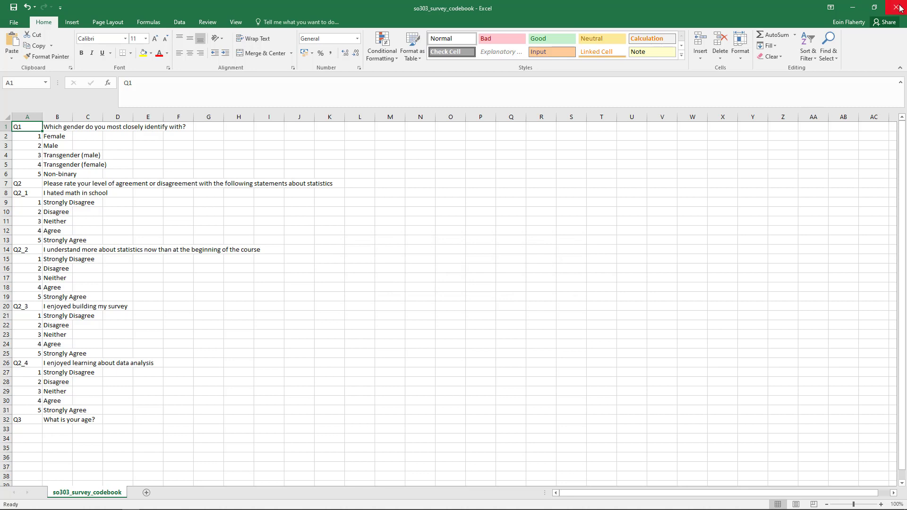
Close the so303_survey_codebook workbook, saving its changes over the existing CSV file and keeping the comma-delimited format.
left_click(899, 8)
left_click(409, 272)
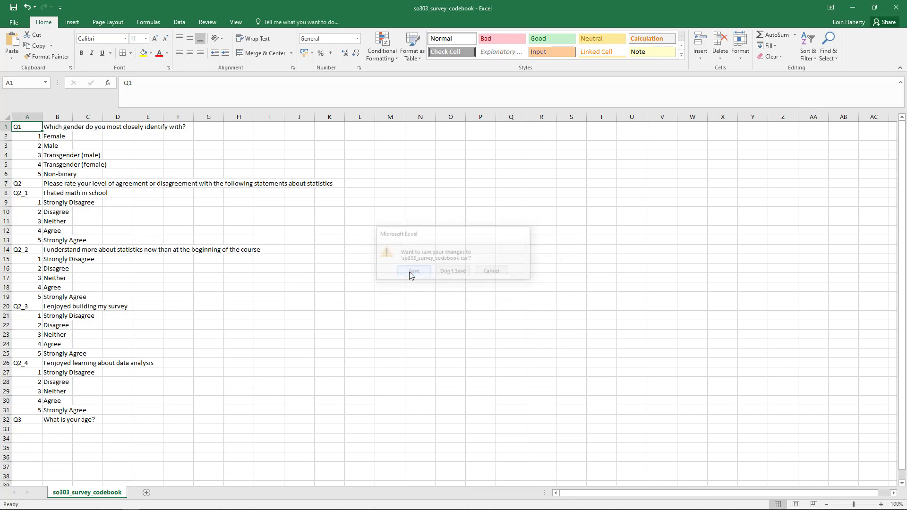
left_click(279, 298)
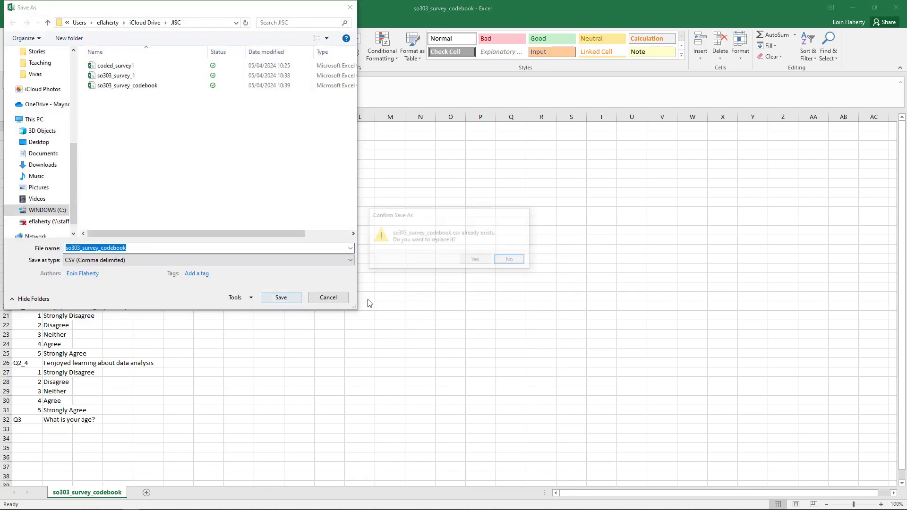
left_click(470, 259)
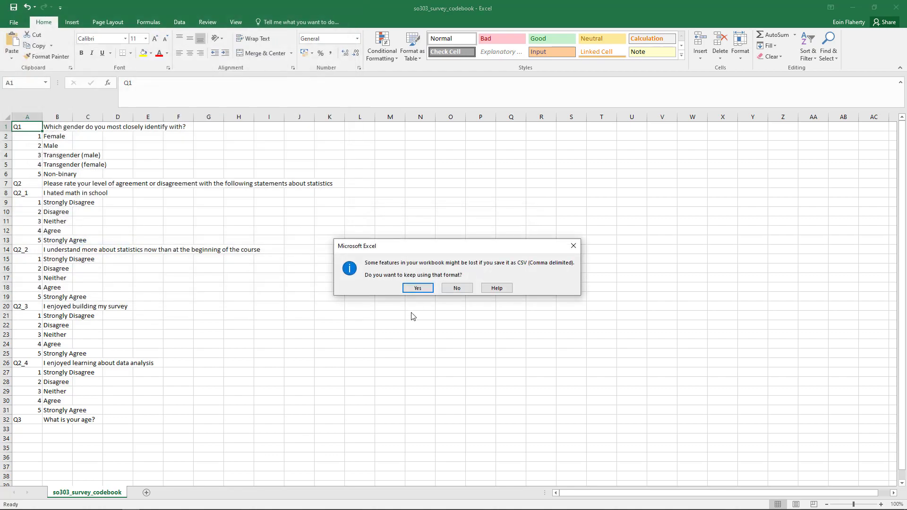
left_click(418, 287)
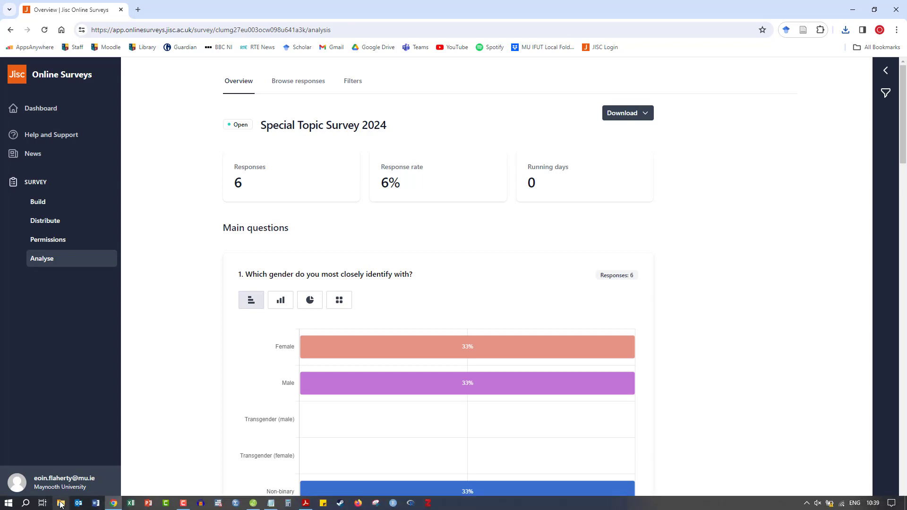
Delete the coded_survey1 file from the JISC folder in File Explorer, and minimize the folder window.
left_click(60, 503)
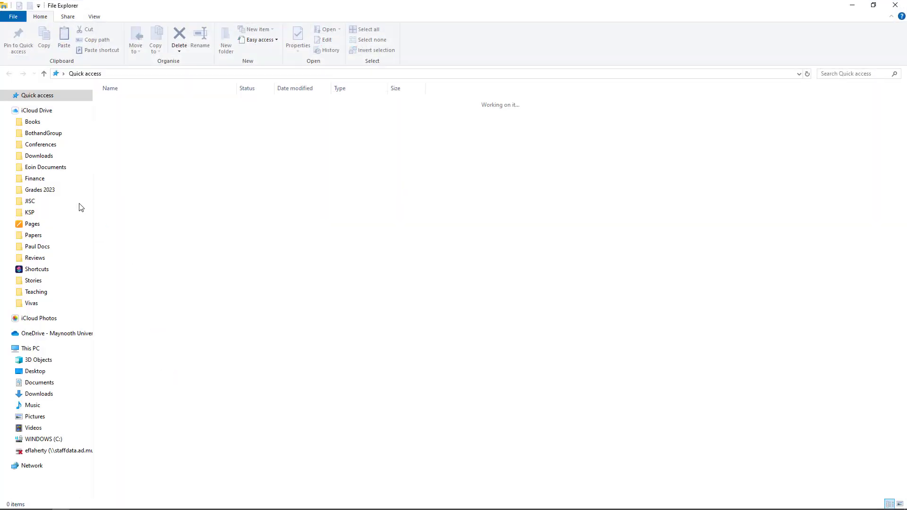
left_click(38, 200)
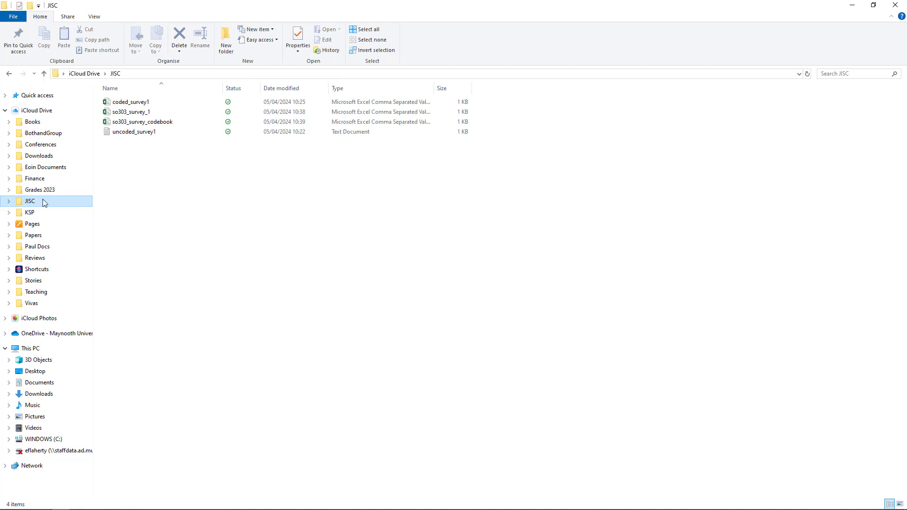
left_click(140, 103)
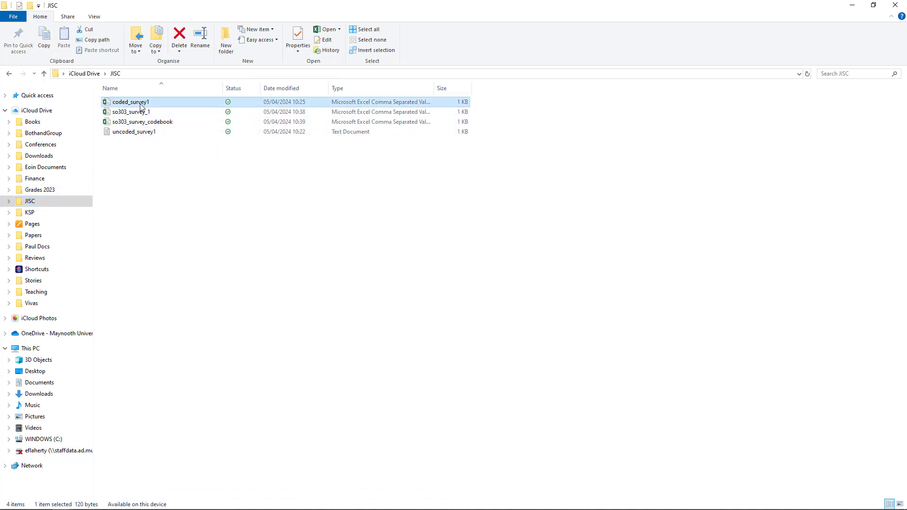
key("Delete")
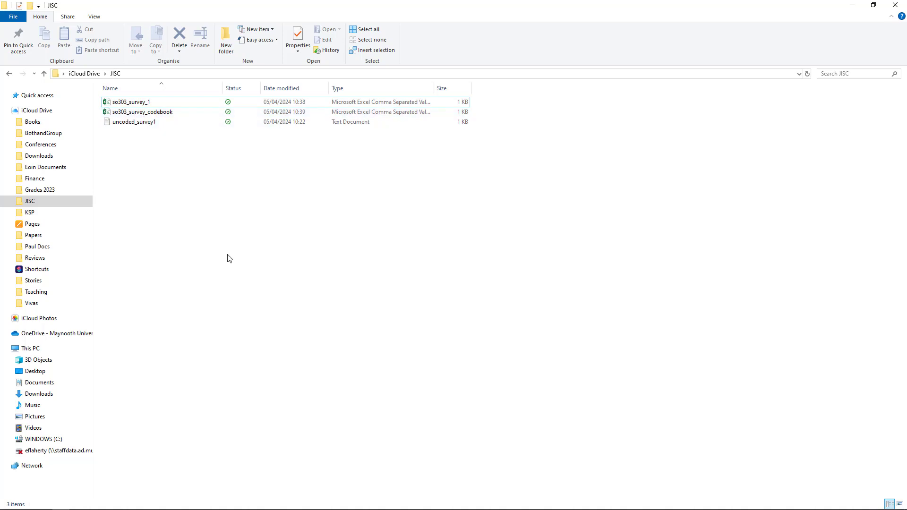
left_click(849, 6)
Switch to JASP and open the so303_survey_1 data file from the JISC folder on the computer.
mouse_move(211, 506)
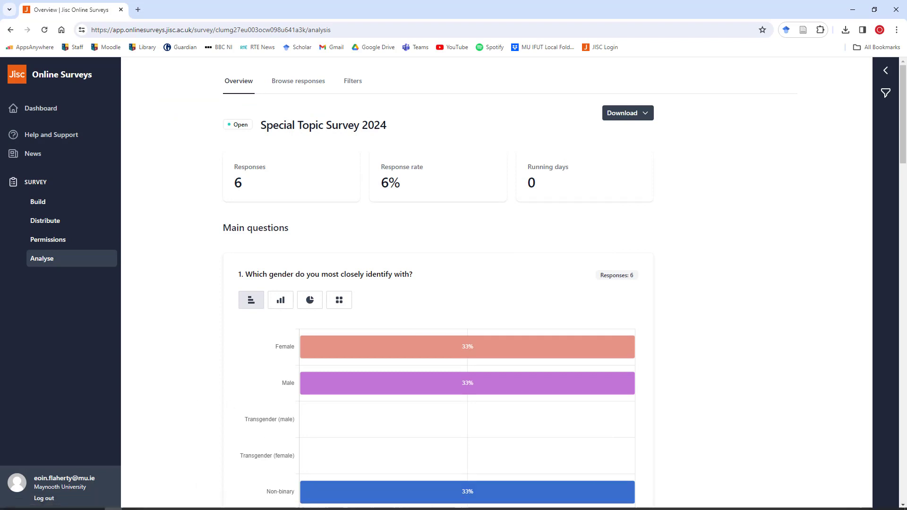
left_click(253, 503)
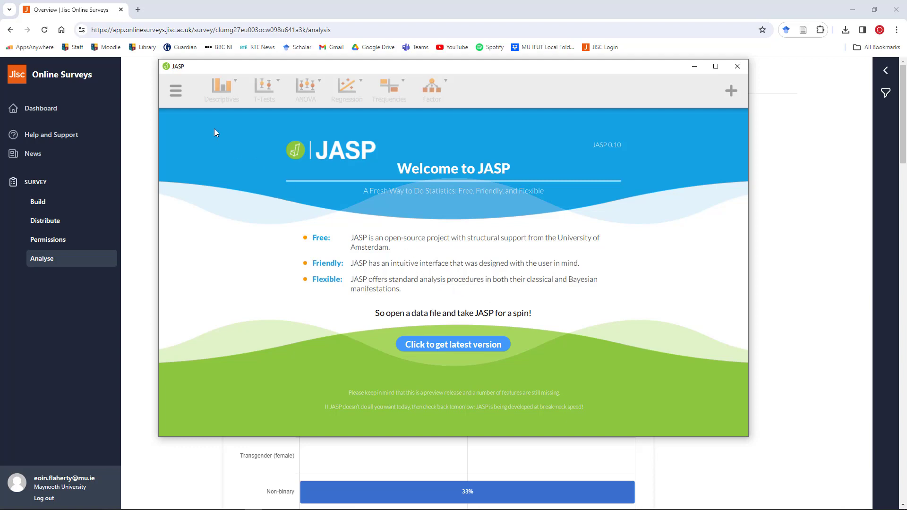
left_click(176, 93)
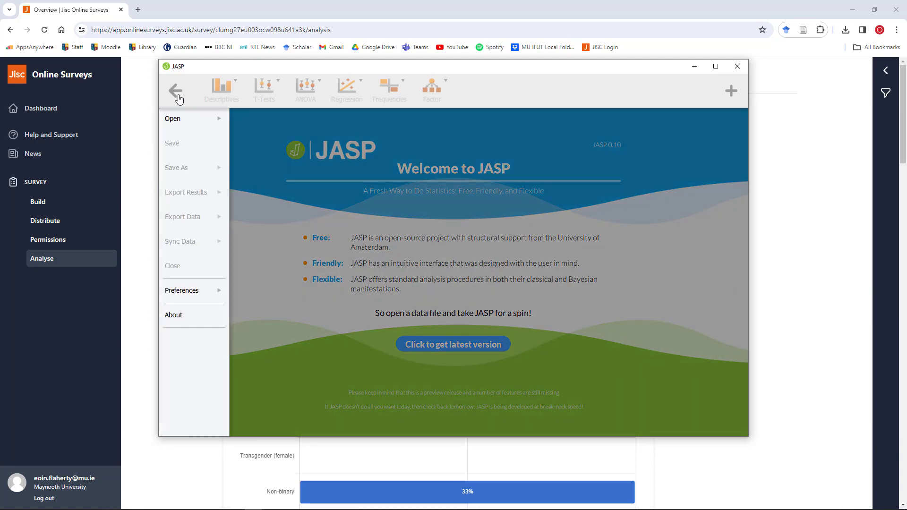
left_click(180, 121)
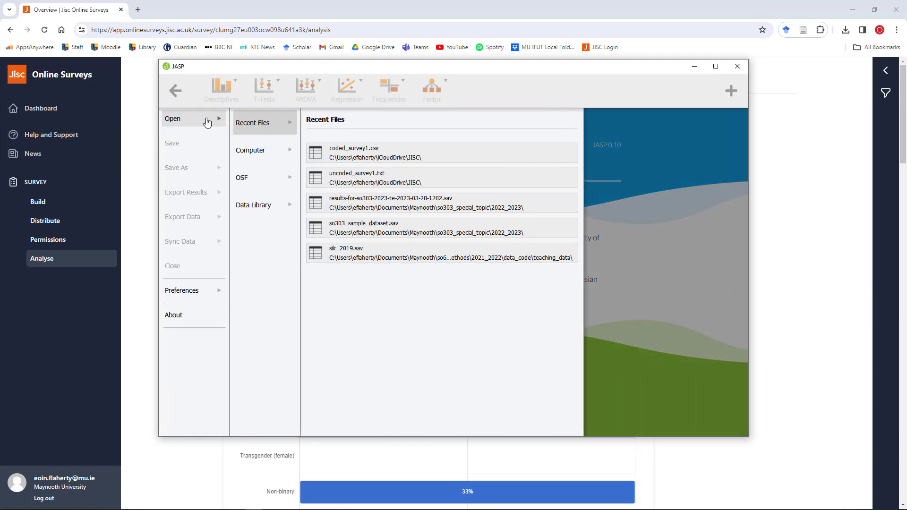
left_click(260, 148)
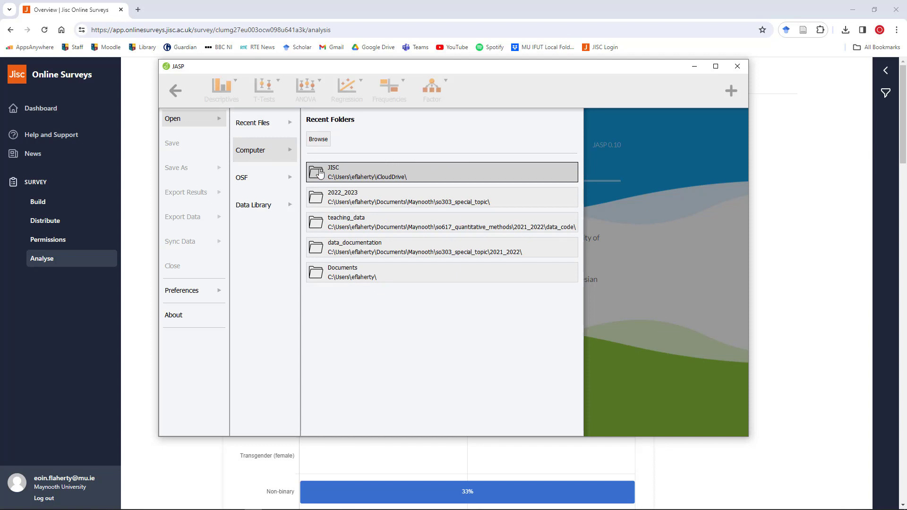
left_click(321, 141)
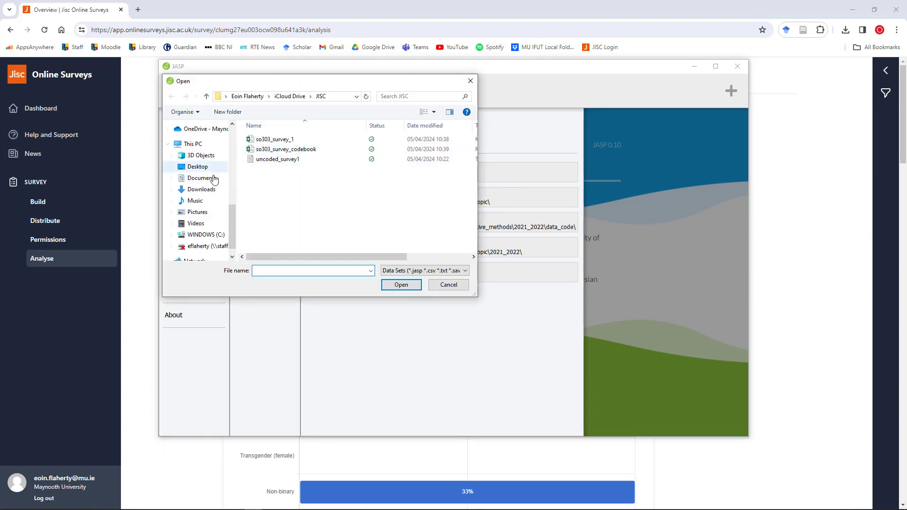
left_click_drag(231, 219, 231, 131)
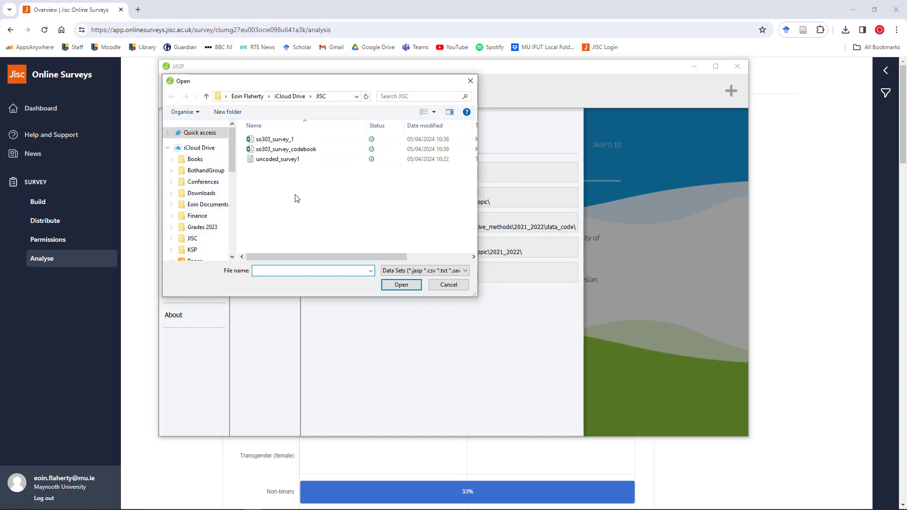
left_click(279, 140)
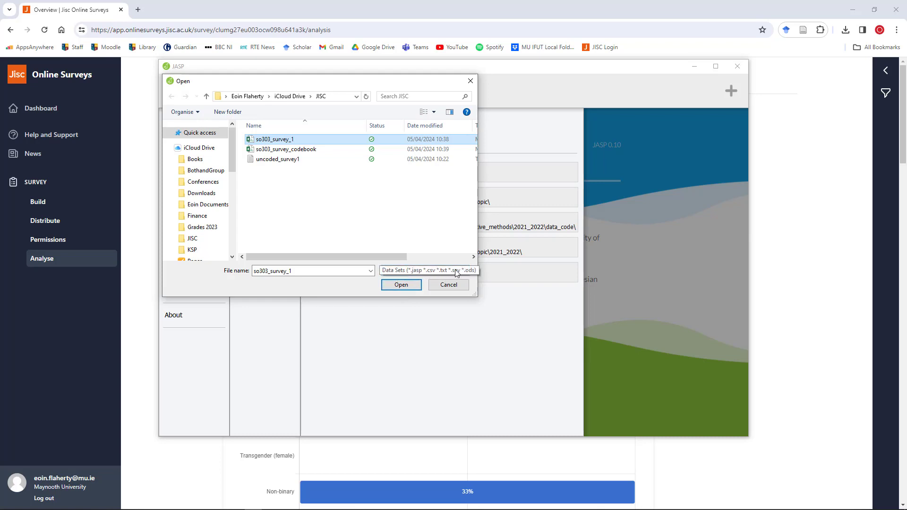
left_click(401, 288)
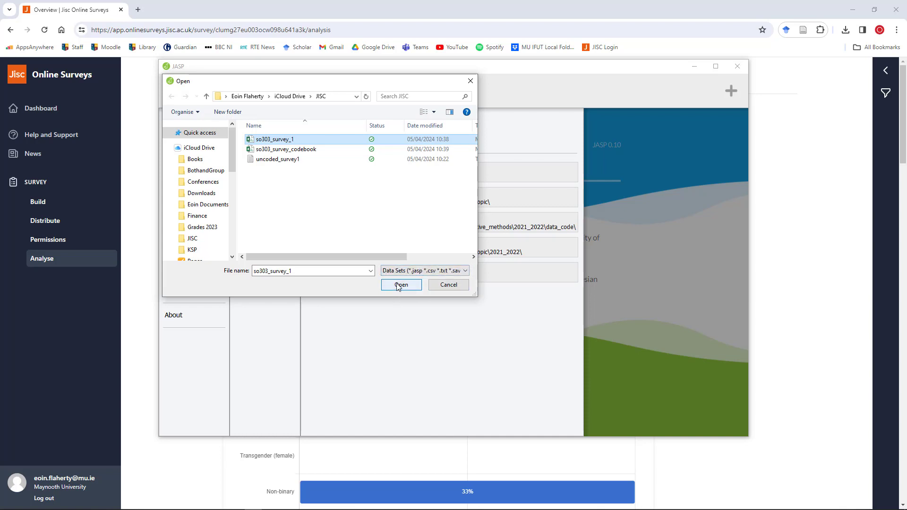
left_click(400, 285)
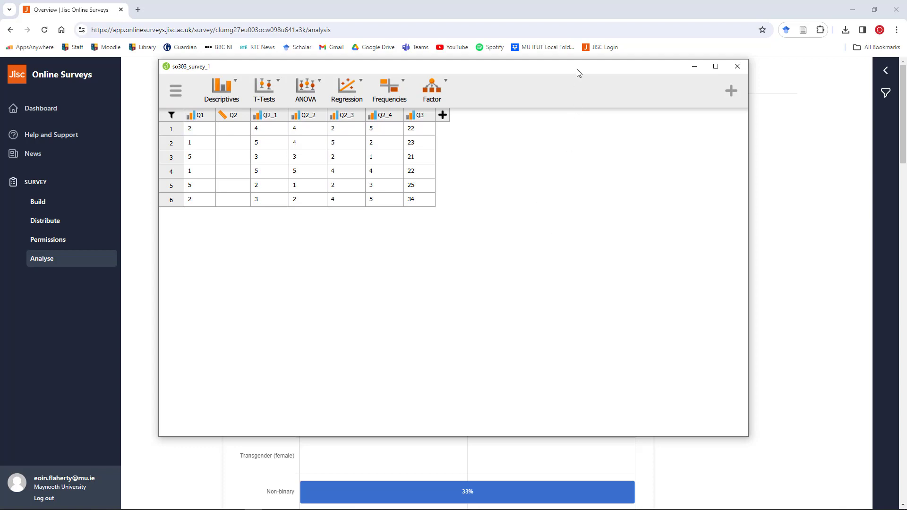
Open so303_survey_codebook from the JISC folder in Excel and arrange it side by side with the JASP data window.
left_click_drag(579, 72, 416, 87)
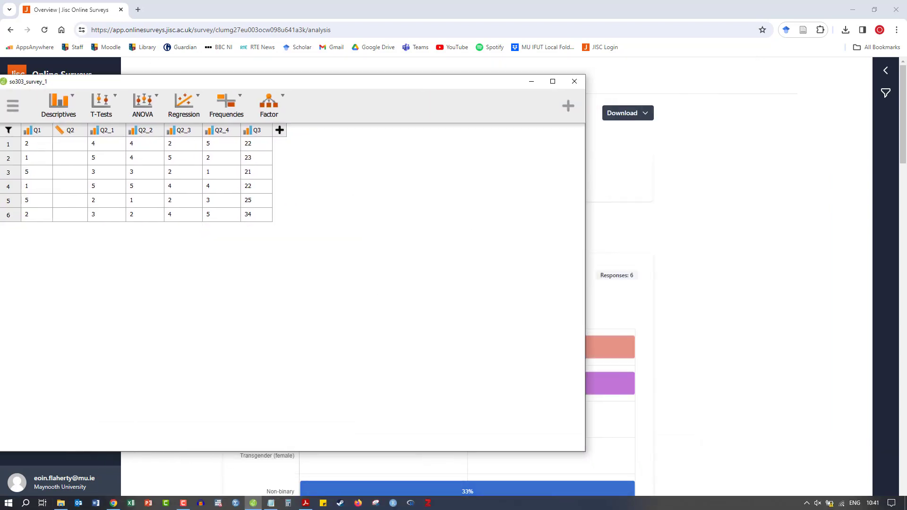
left_click(61, 502)
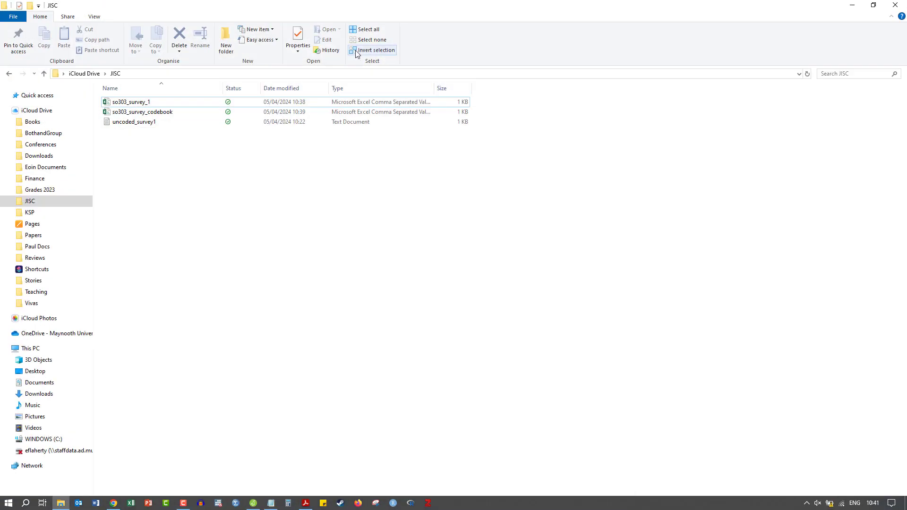
double_click(148, 115)
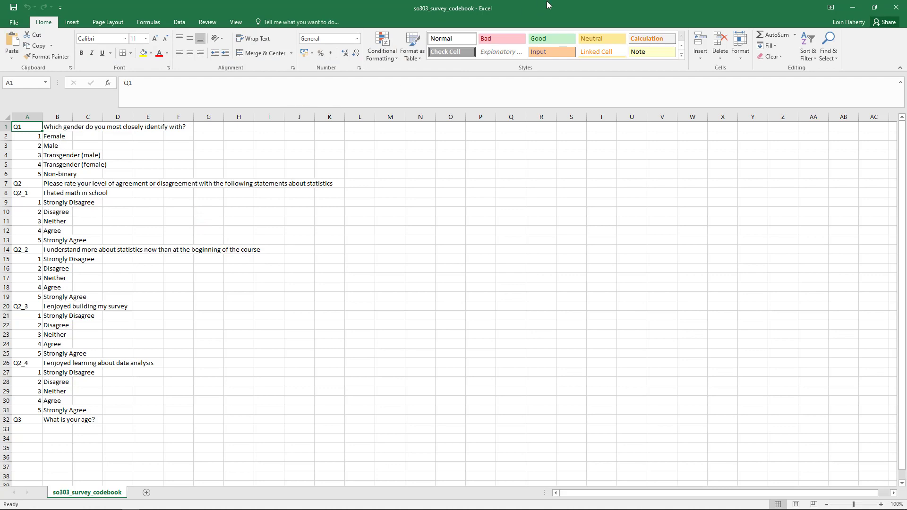
left_click_drag(546, 5, 905, 141)
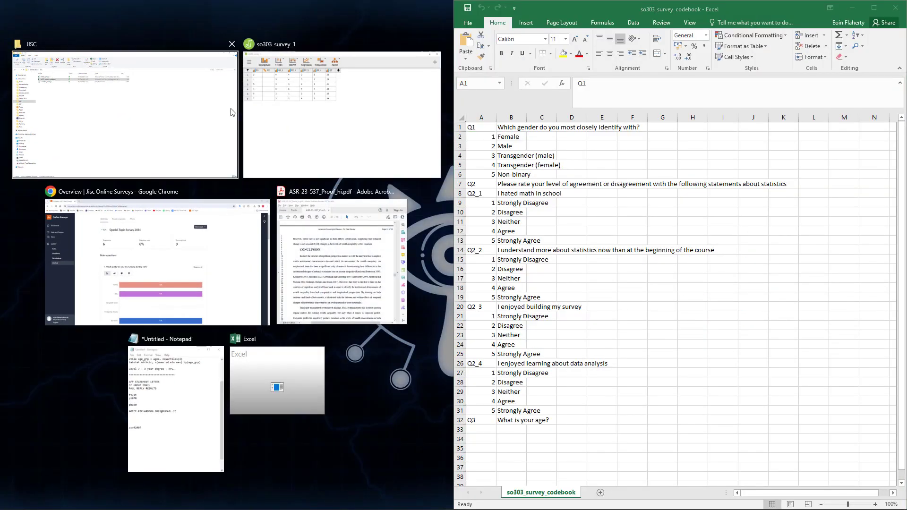
left_click(320, 113)
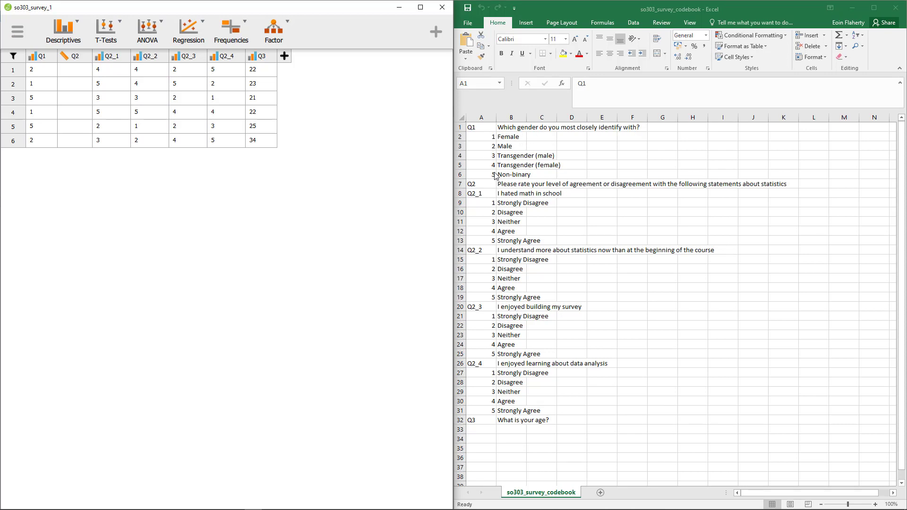
Label the Q1 values in JASP as Female for 1, Male for 2 and Non-binary for 5.
left_click(42, 58)
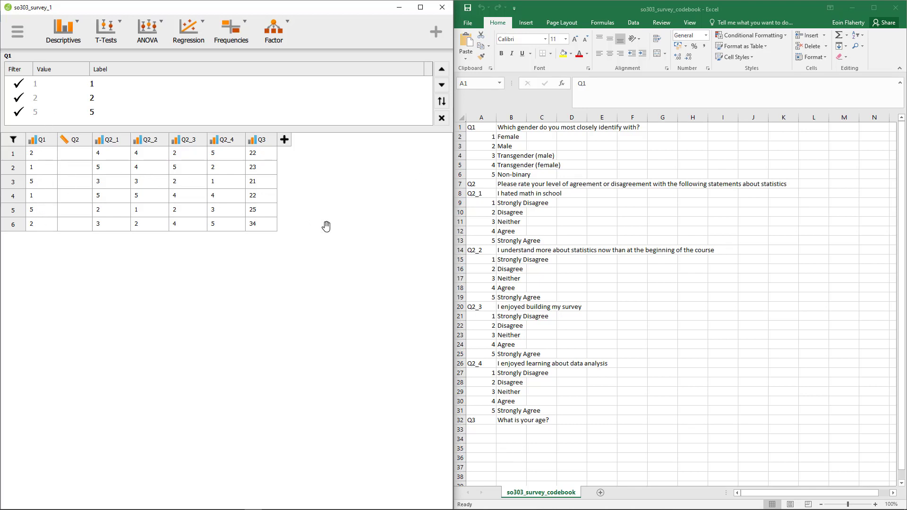
left_click(108, 81)
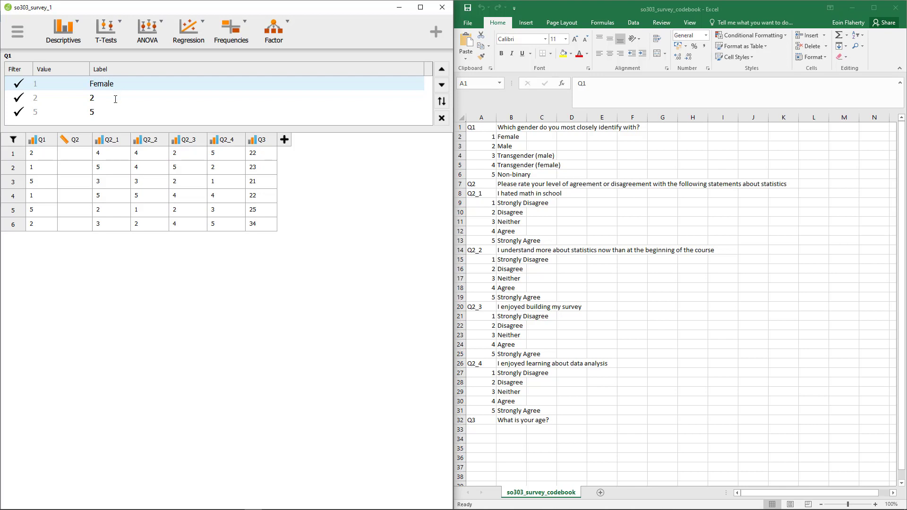
left_click(118, 102)
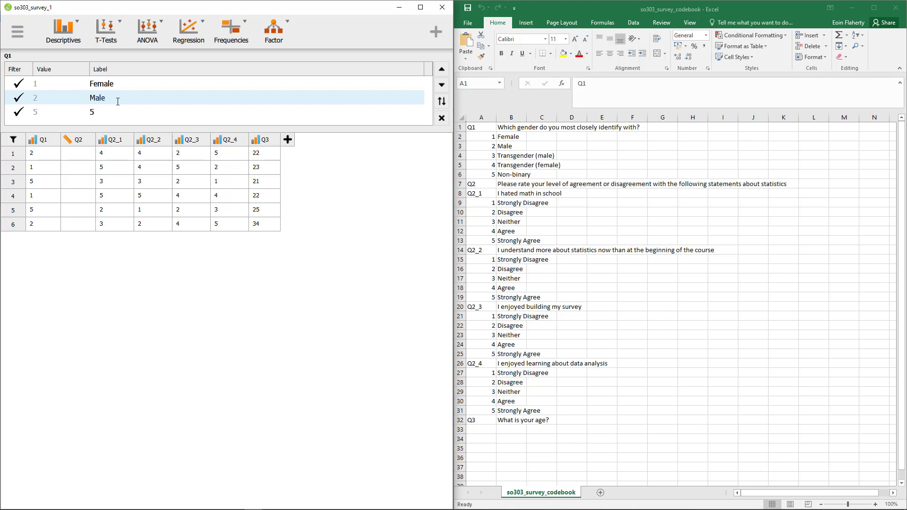
left_click(118, 114)
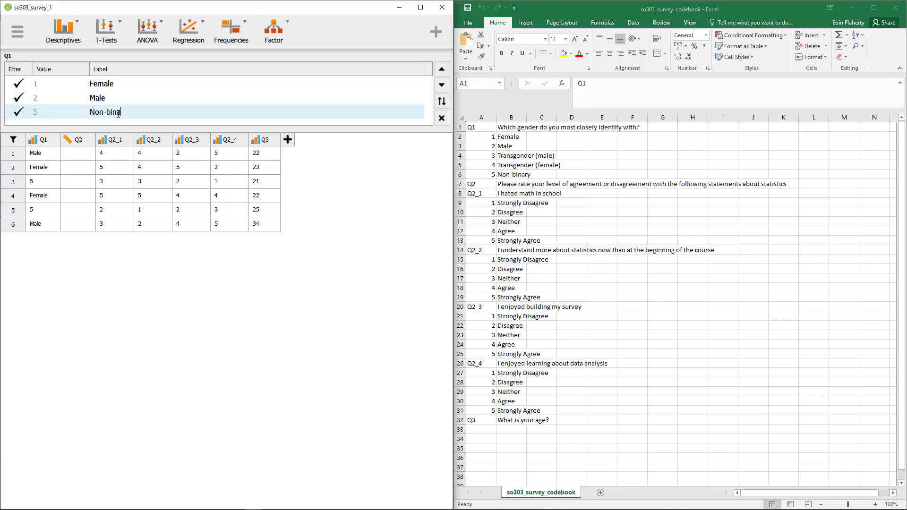
left_click(141, 96)
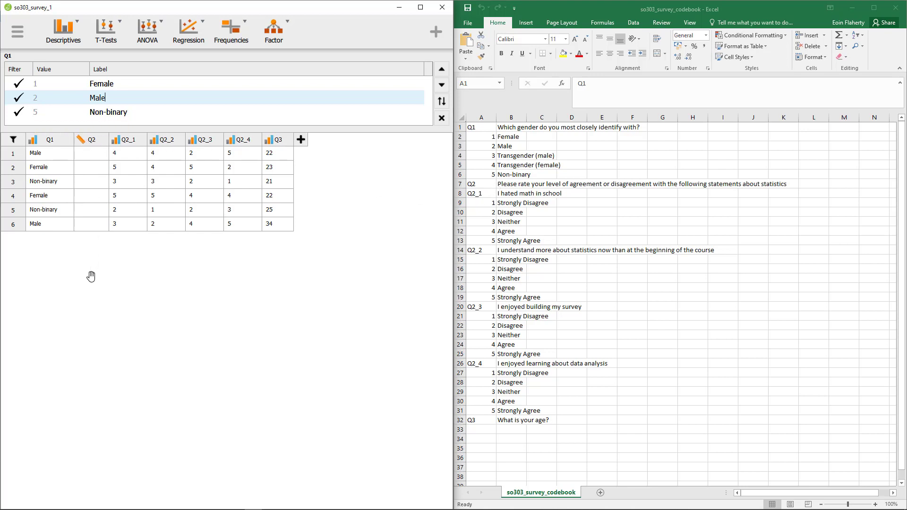
mouse_move(188, 504)
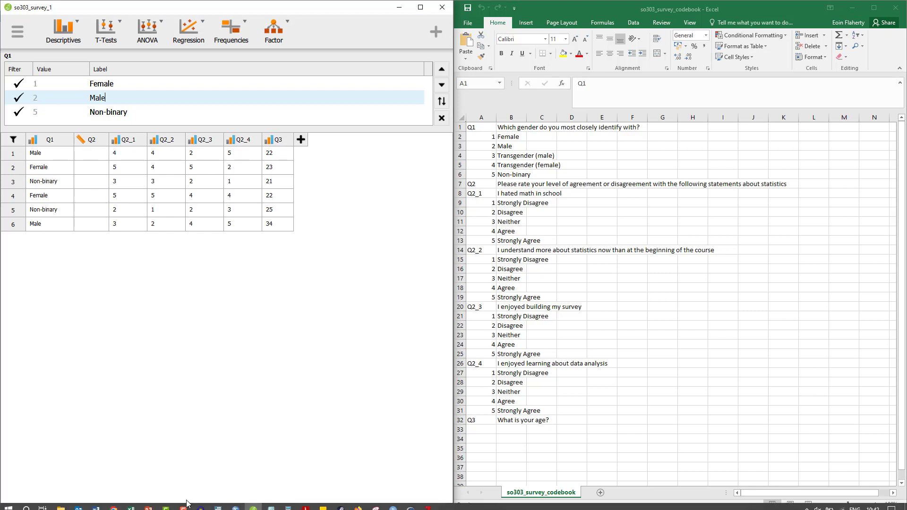
left_click(131, 504)
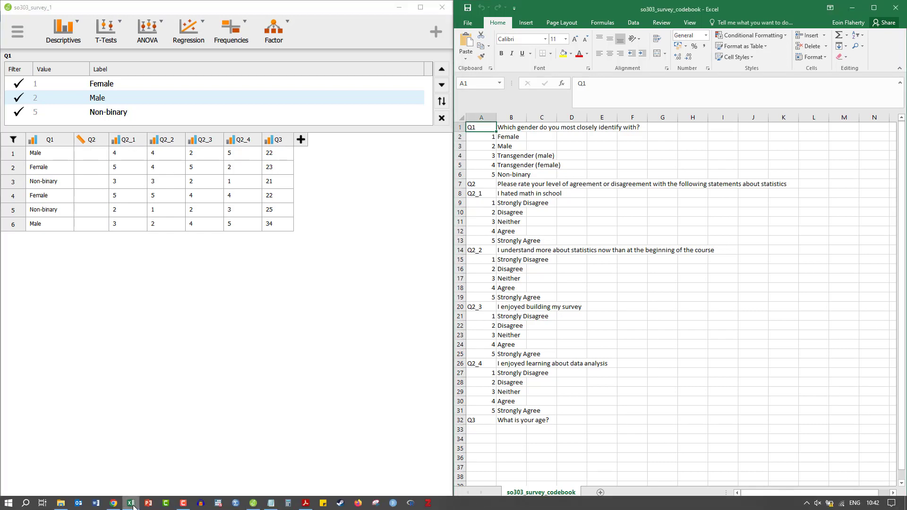
left_click(132, 505)
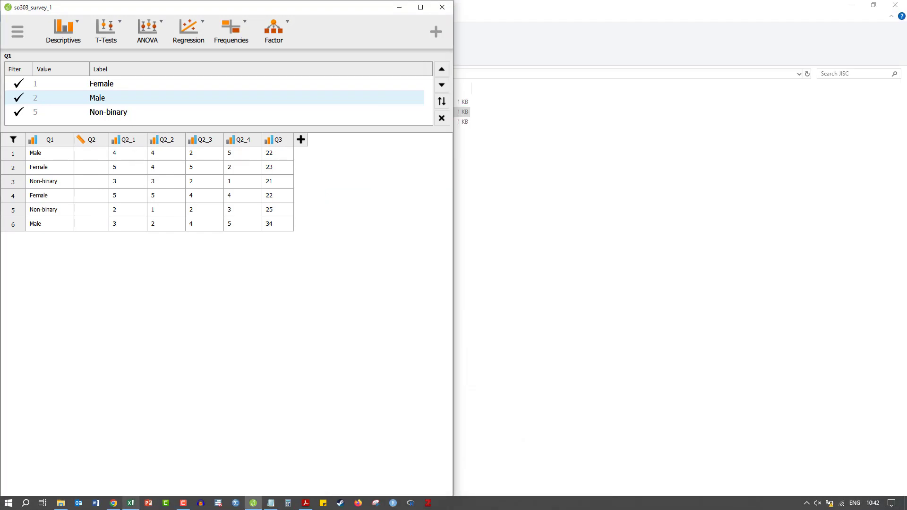
left_click(132, 504)
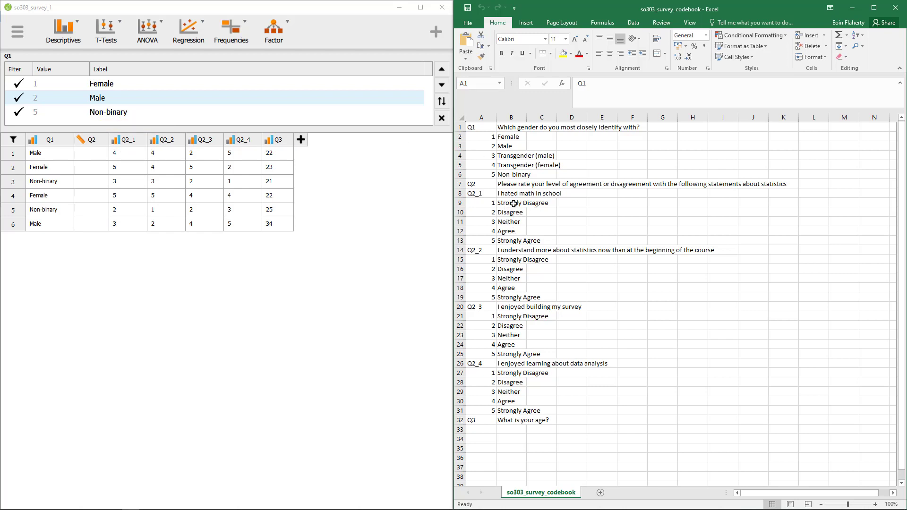
Label the Q2_1 values in JASP as Disagree for 2, Neither for 3, Agree for 4 and Strongly agree for 5.
left_click(126, 151)
left_click(134, 145)
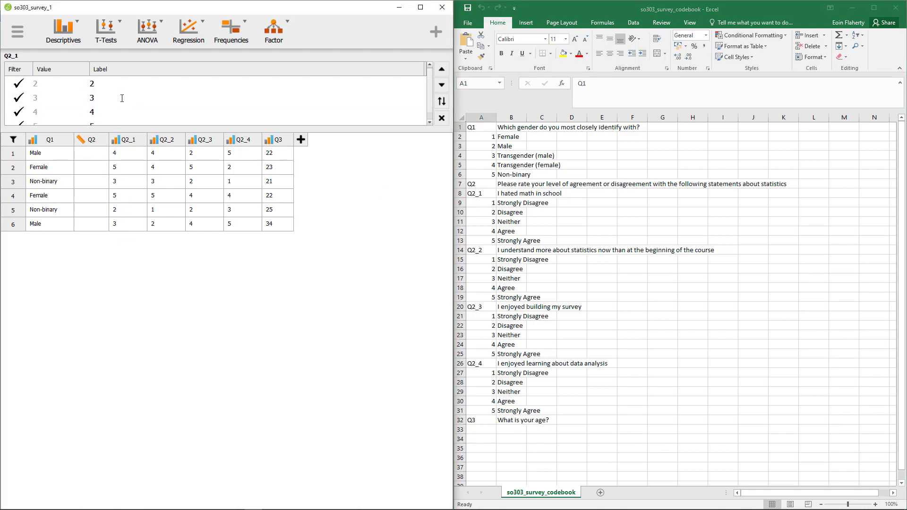
left_click(124, 83)
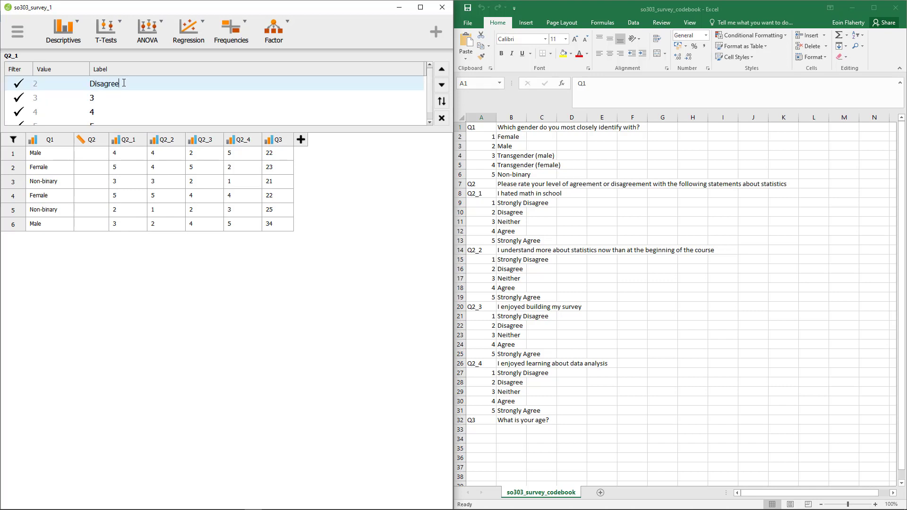
left_click(123, 97)
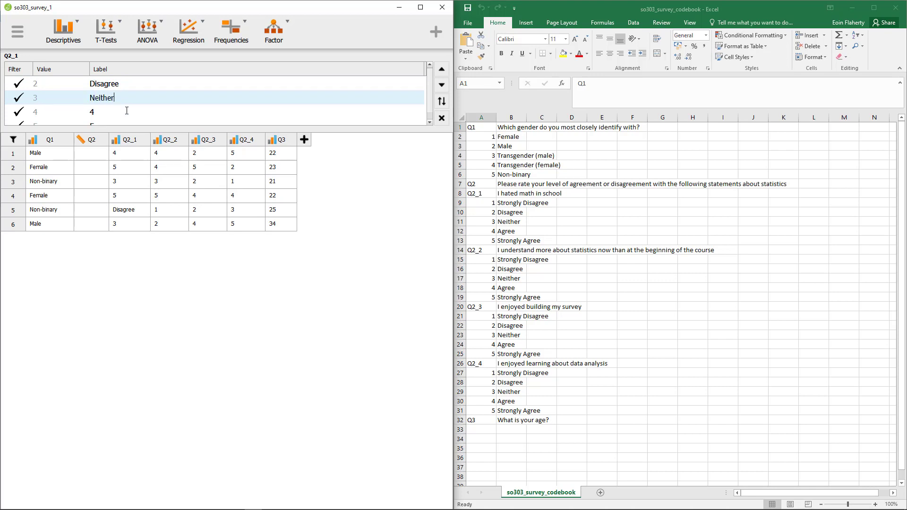
left_click(126, 111)
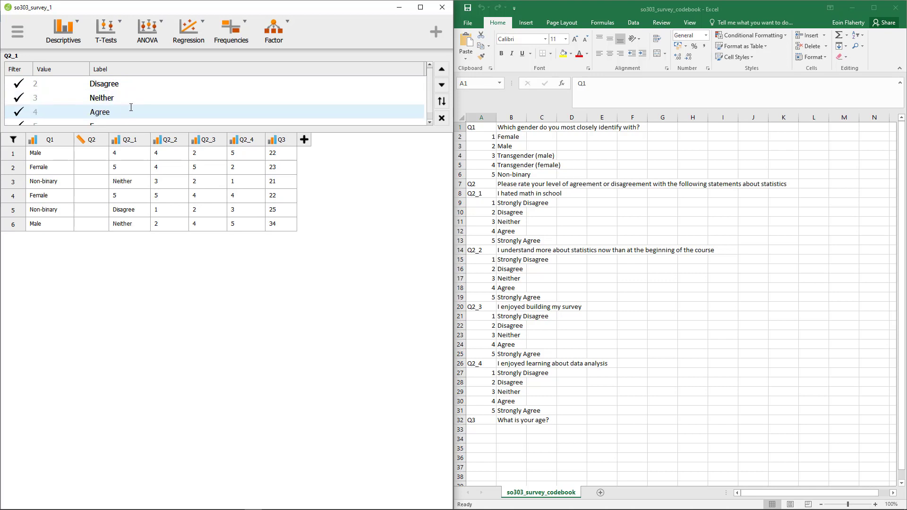
type("Agree")
scroll(127, 110, "down", 1)
left_click(128, 117)
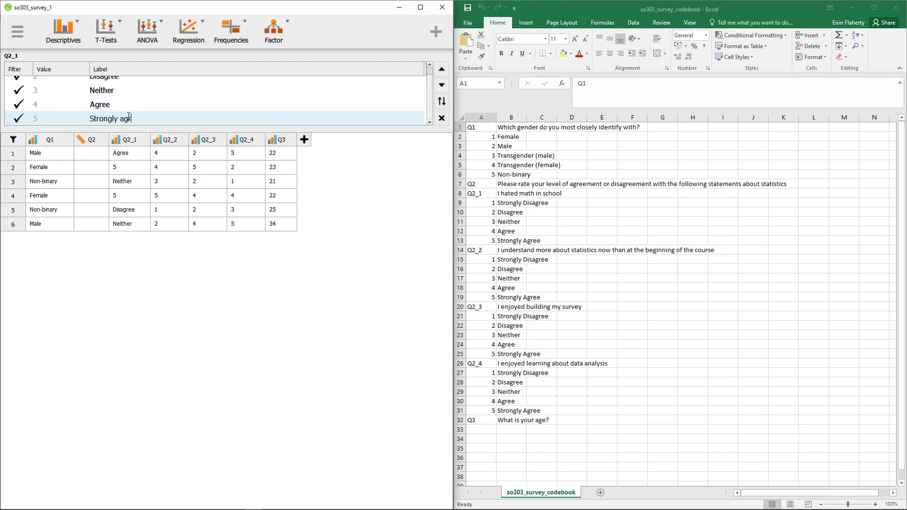
type("Strongly agree")
left_click(145, 98)
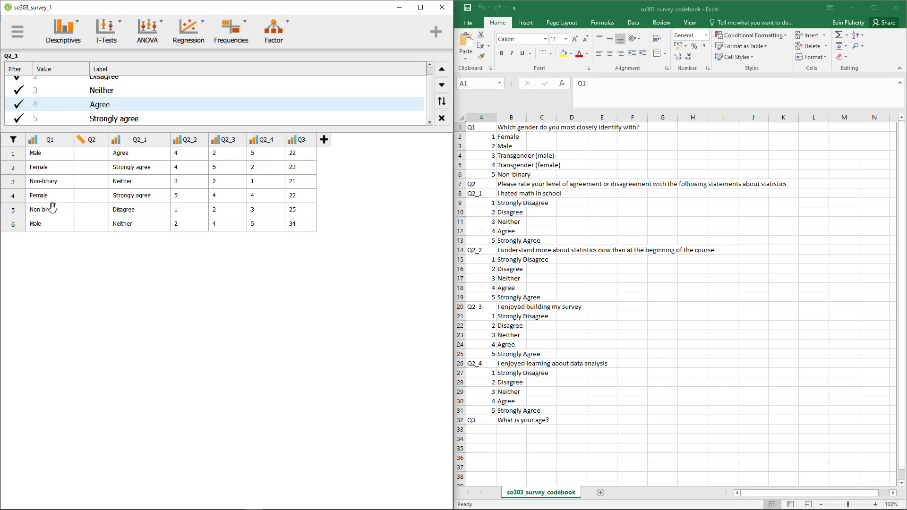
Set the measurement level of Q1 to Nominal and Q3 to Scale, keeping Q2_1 as Ordinal.
left_click(36, 142)
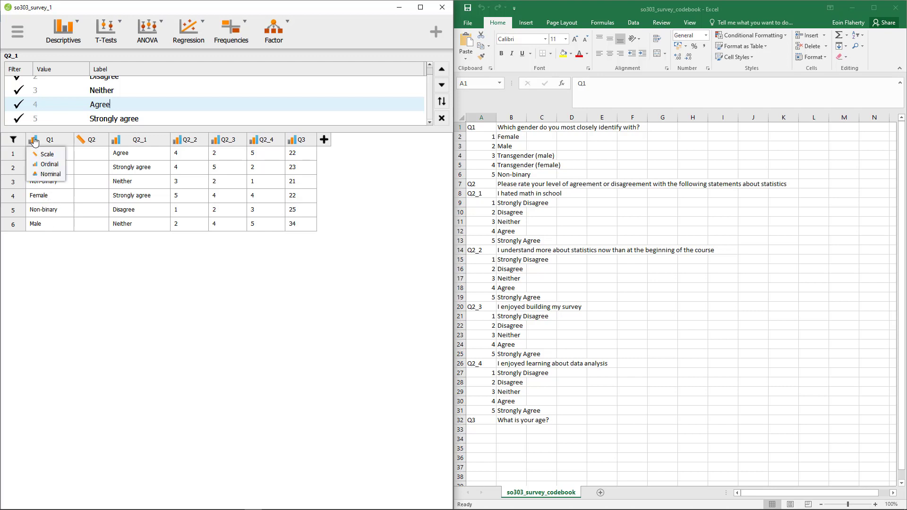
left_click(50, 174)
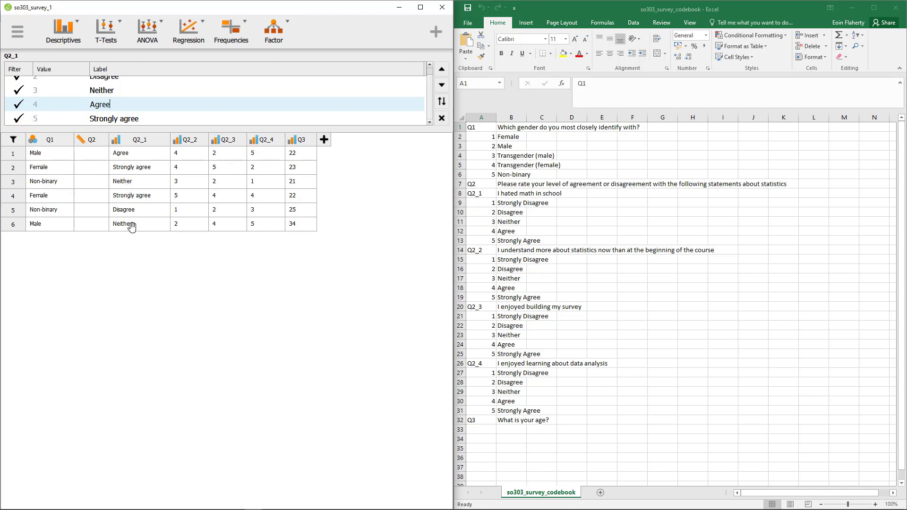
left_click(116, 142)
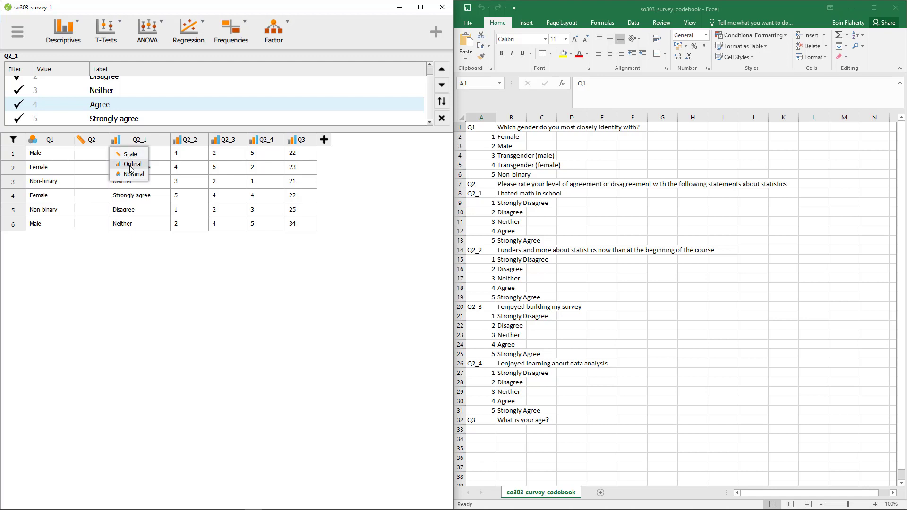
left_click(162, 284)
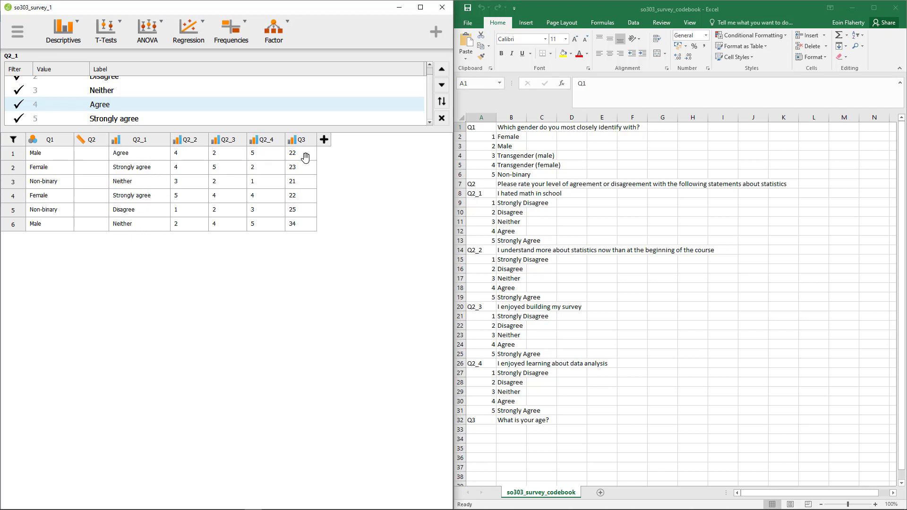
left_click(292, 140)
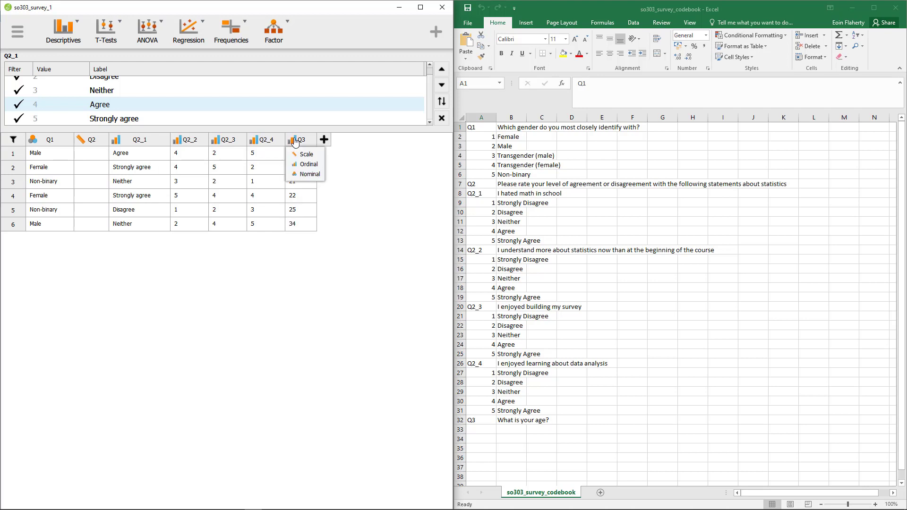
left_click(306, 155)
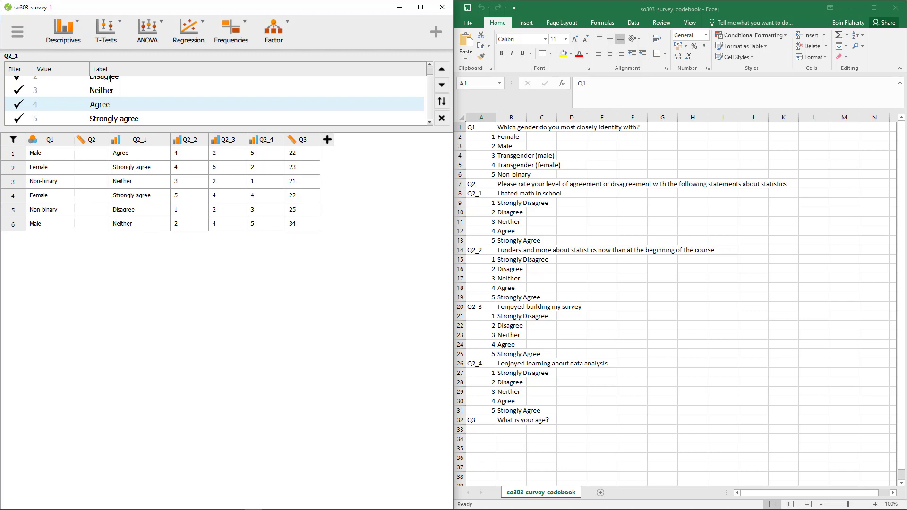
Run descriptive statistics with a frequency table for Q2_1, view the full results, and return to the data.
left_click(77, 48)
left_click(73, 56)
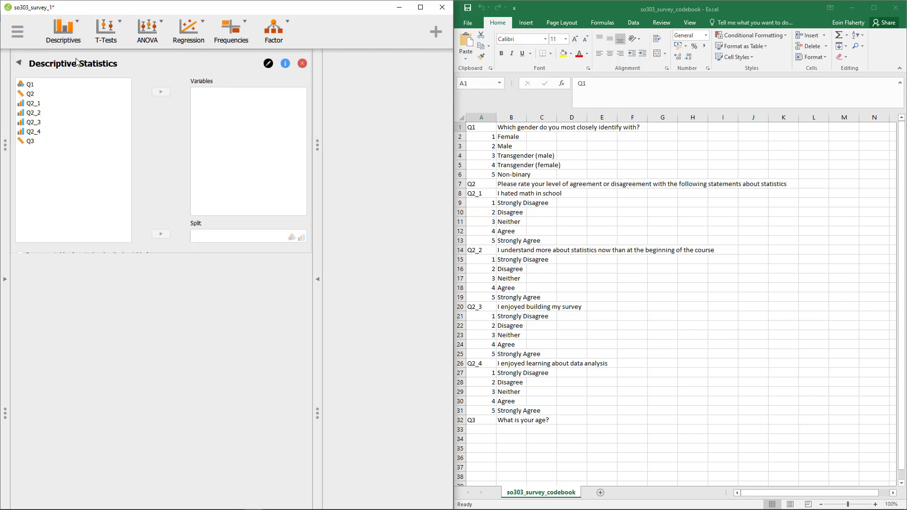
left_click(42, 102)
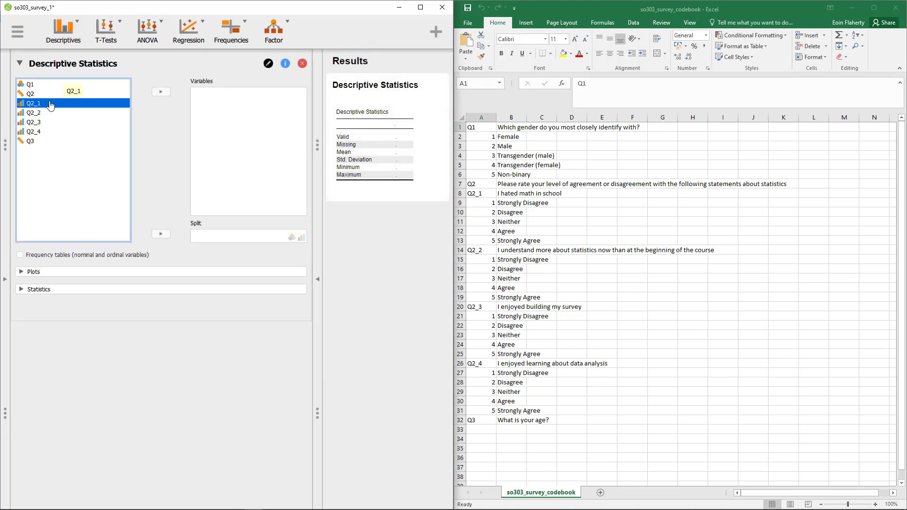
left_click(161, 93)
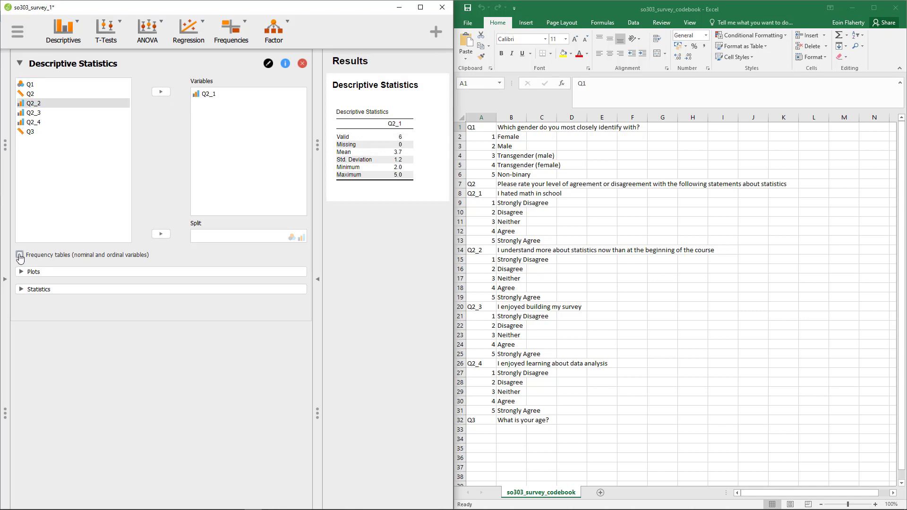
left_click(19, 256)
left_click(317, 279)
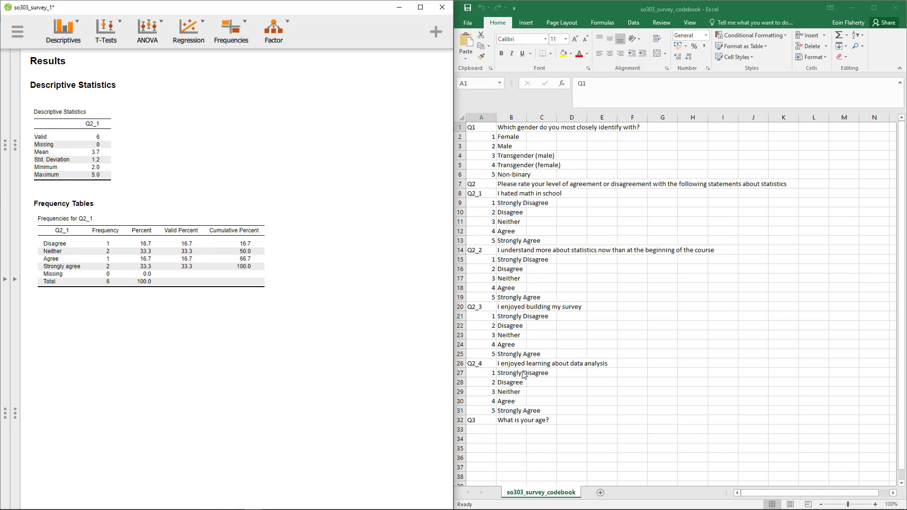
left_click(16, 279)
left_click(8, 282)
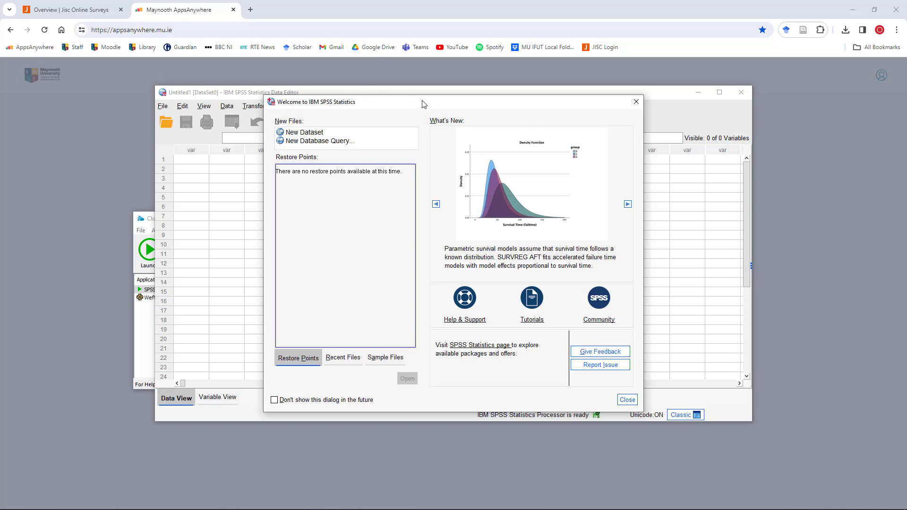
Switch to IBM SPSS Statistics, create a new dataset from the welcome dialog, and maximize the data editor.
left_click(304, 133)
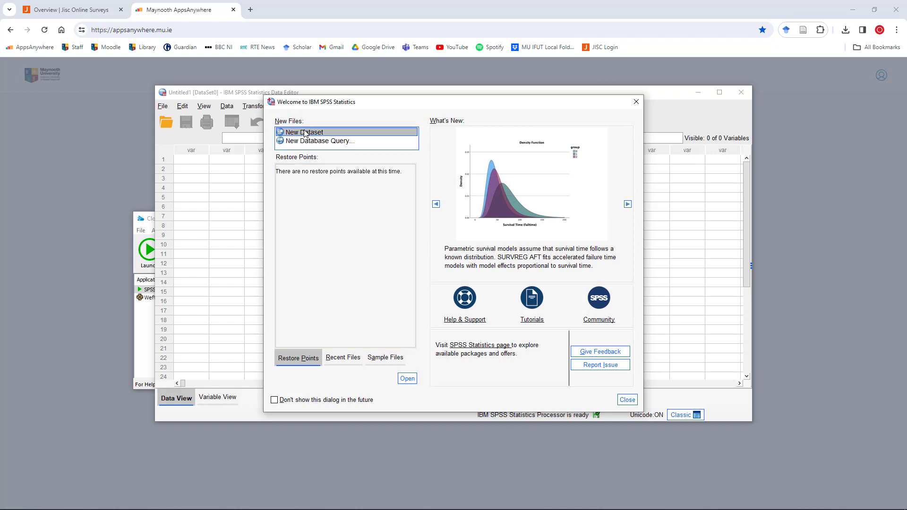
left_click(407, 380)
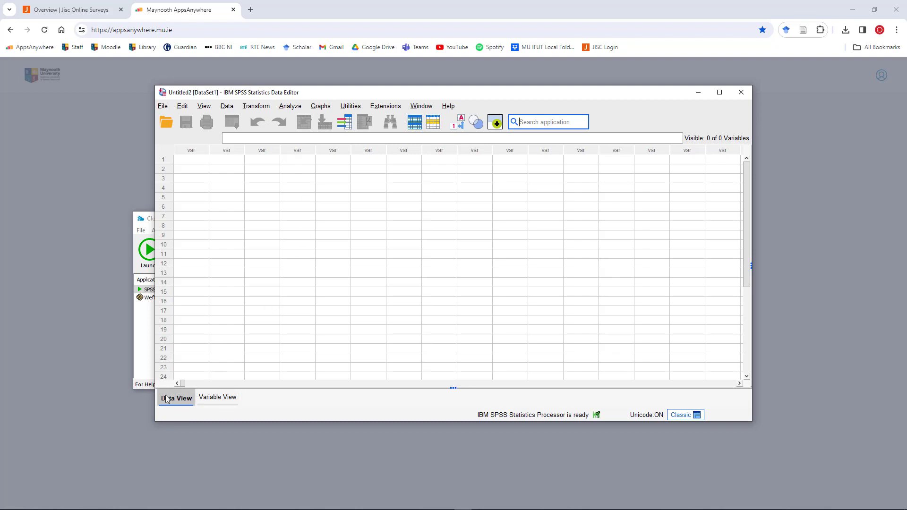
left_click(719, 93)
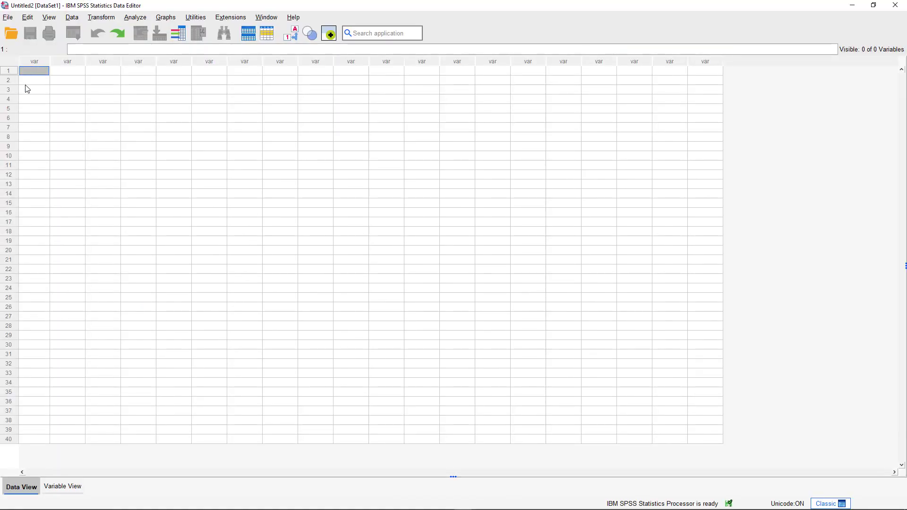
Start a CSV data import and browse to the JISC folder inside iCloudDrive.
left_click(8, 18)
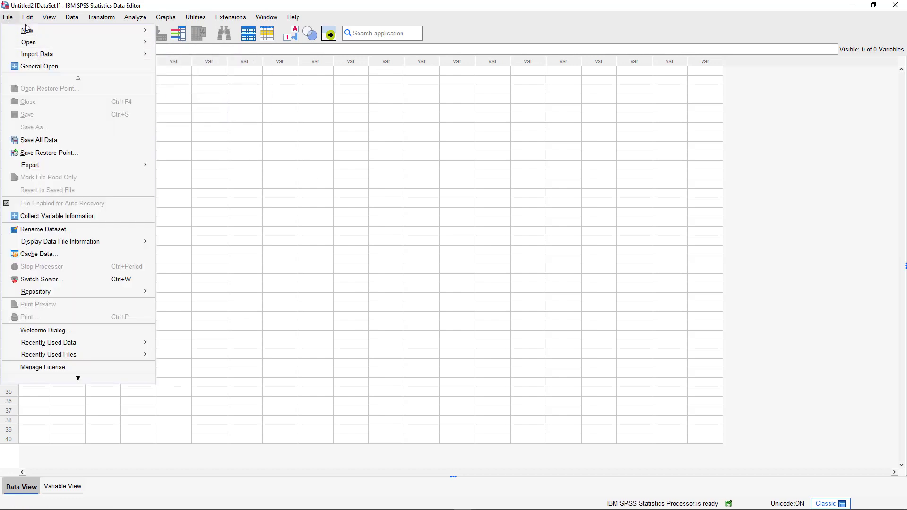
mouse_move(128, 58)
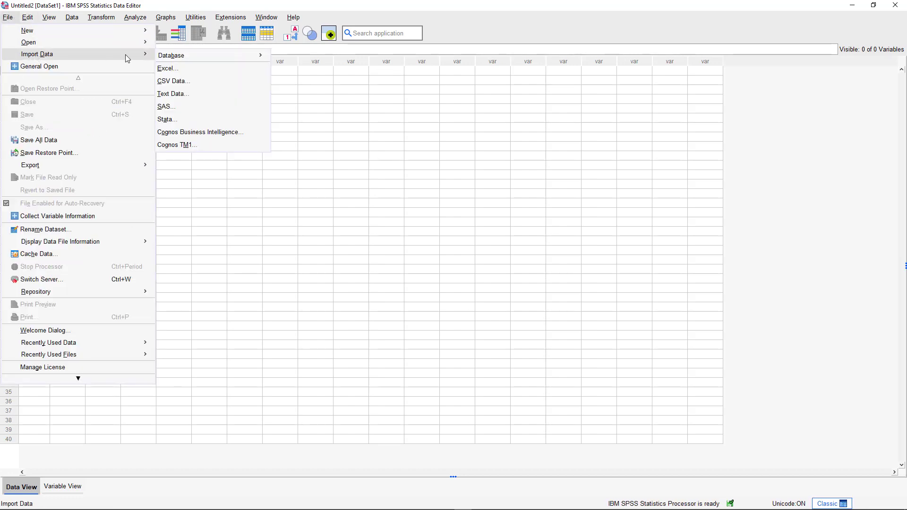
left_click(172, 81)
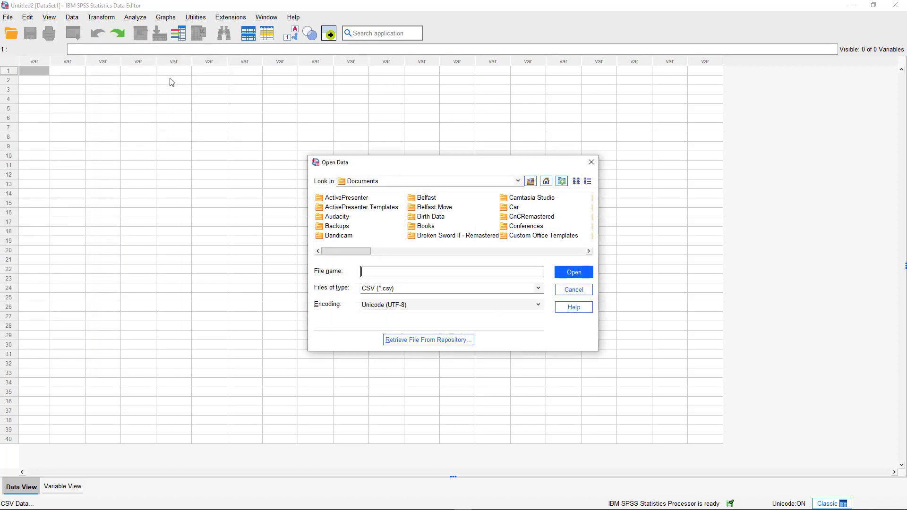
left_click_drag(449, 166, 368, 149)
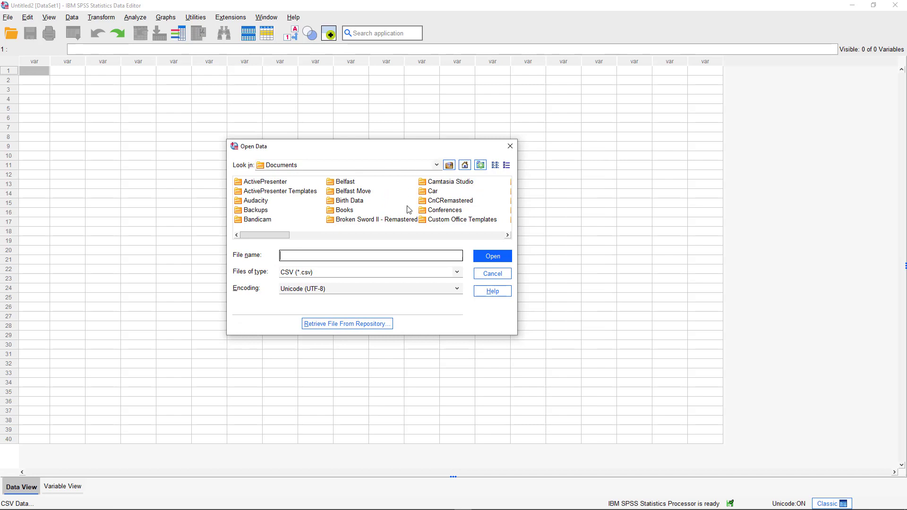
left_click(436, 164)
scroll(357, 181, "up", 5)
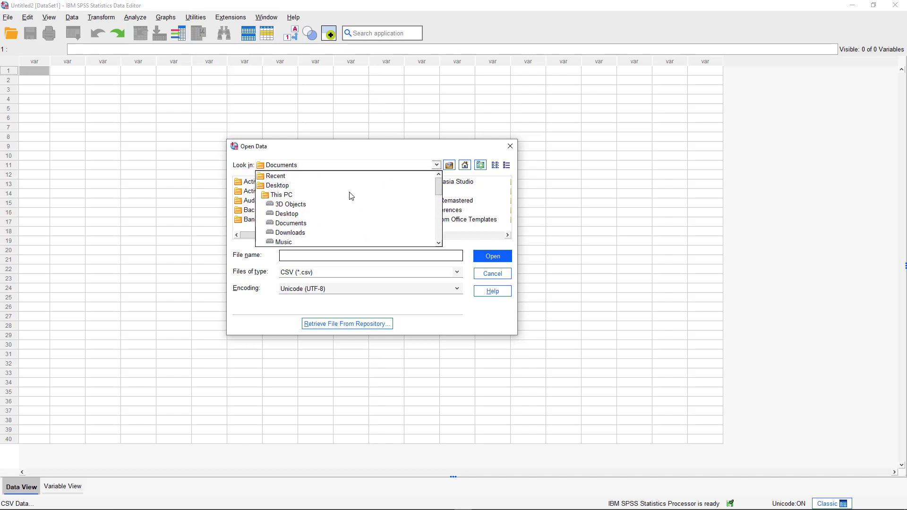
scroll(337, 214, "down", 10)
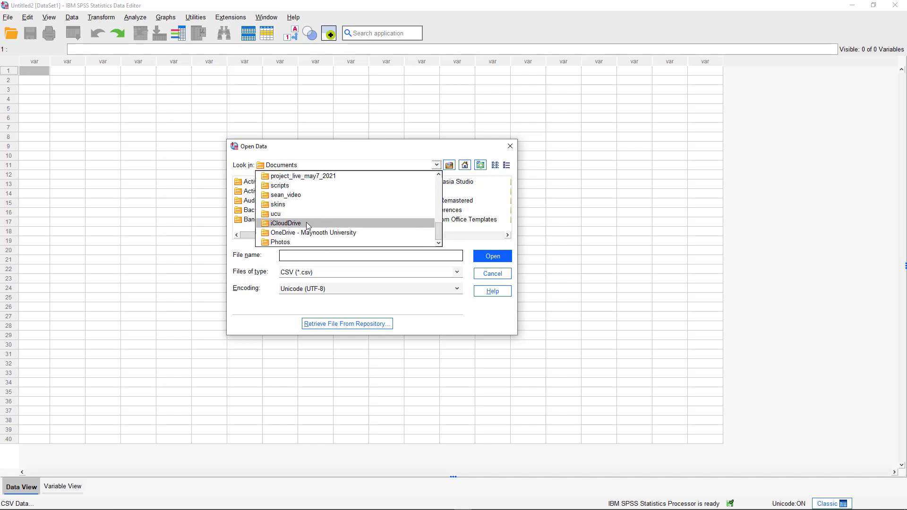
left_click(306, 223)
left_click(354, 202)
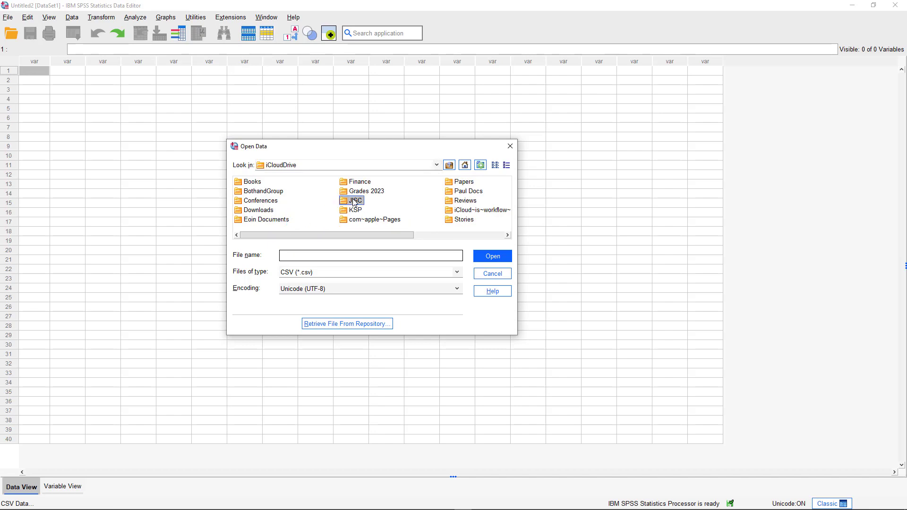
double_click(355, 203)
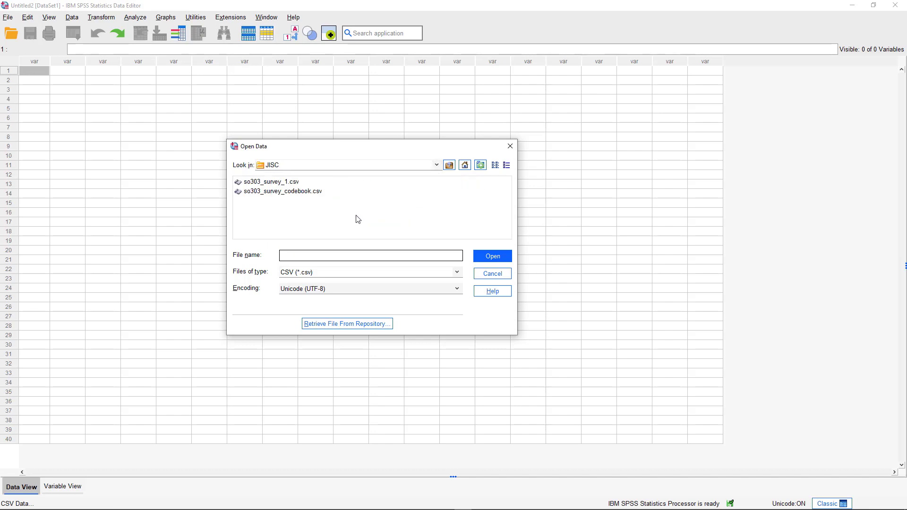
Import so303_survey_1.csv with the first line as variable names and comma as the delimiter.
left_click(270, 183)
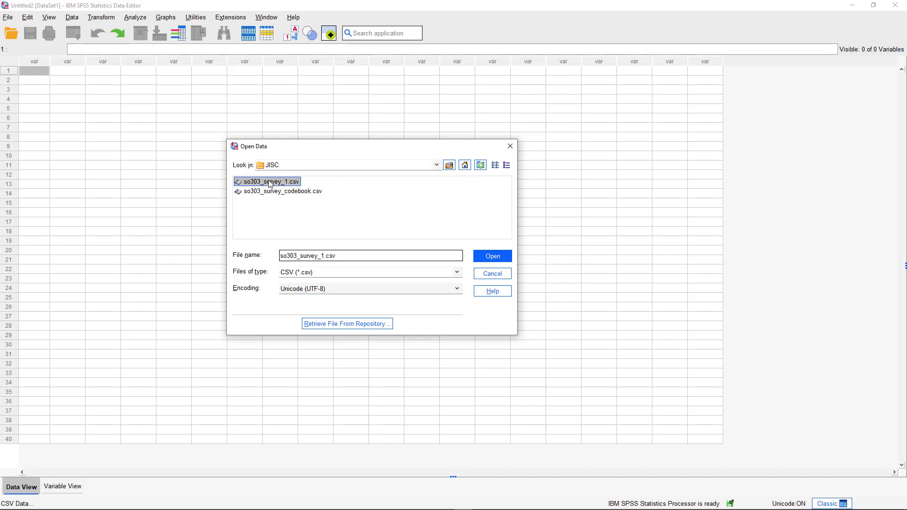
left_click(492, 256)
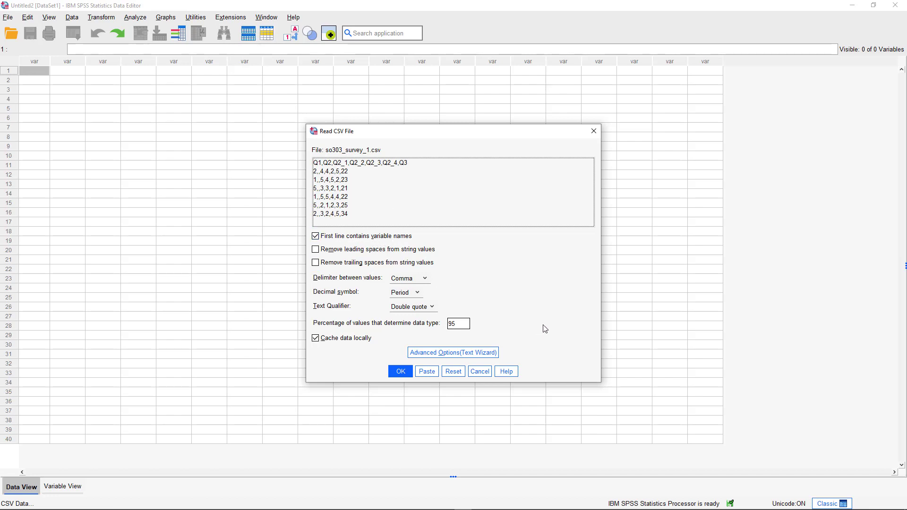
left_click(401, 371)
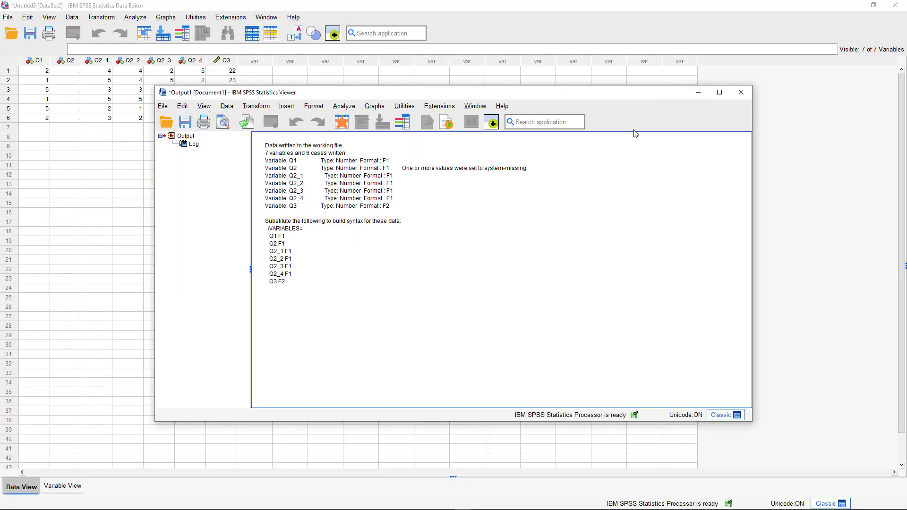
Minimize the output window, review the imported variables' definitions, and return to the data values.
left_click(697, 94)
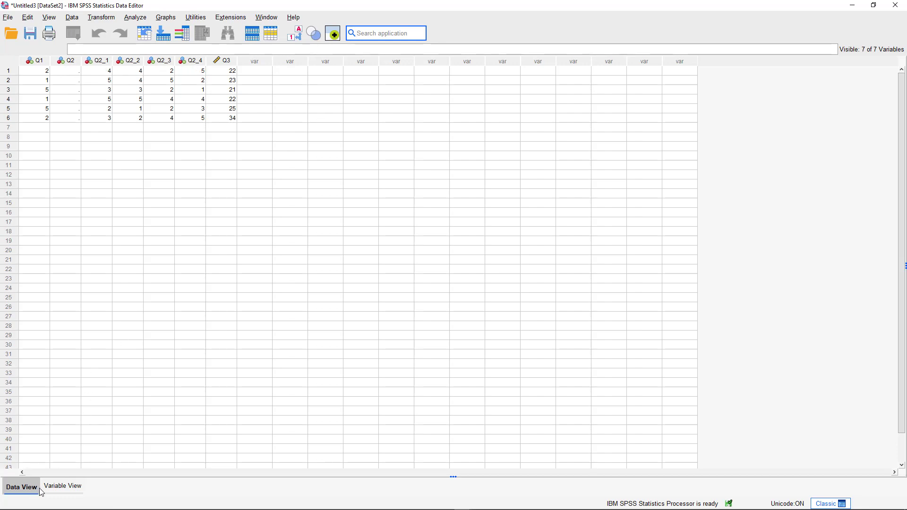
left_click(65, 488)
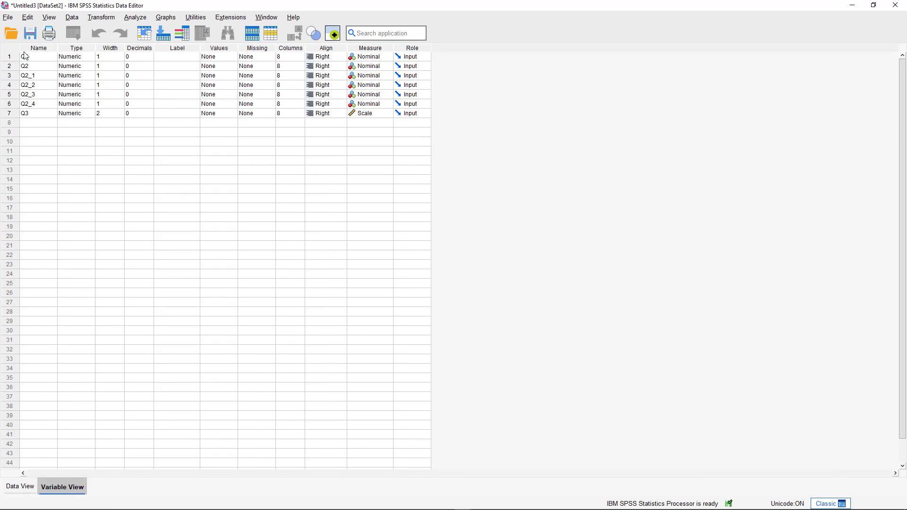
left_click(21, 489)
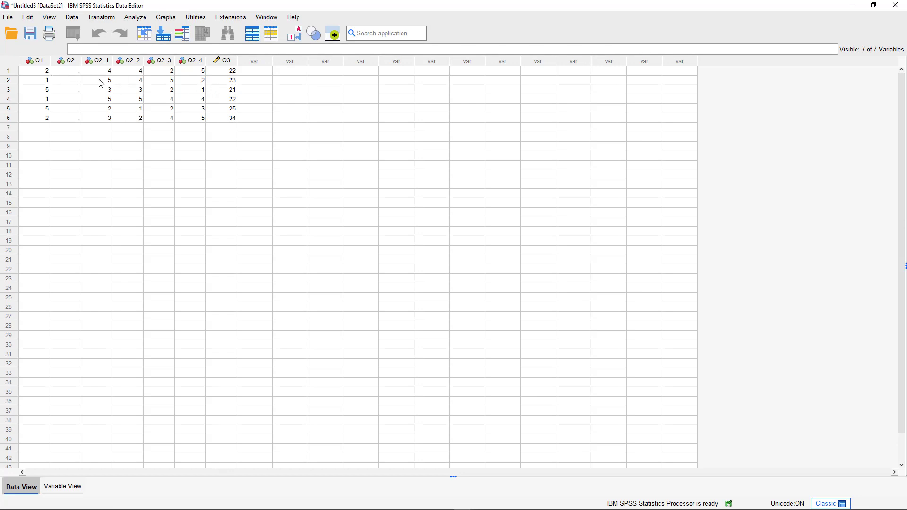
Remove the empty Q2 variable from the dataset and show the variable definitions.
right_click(70, 64)
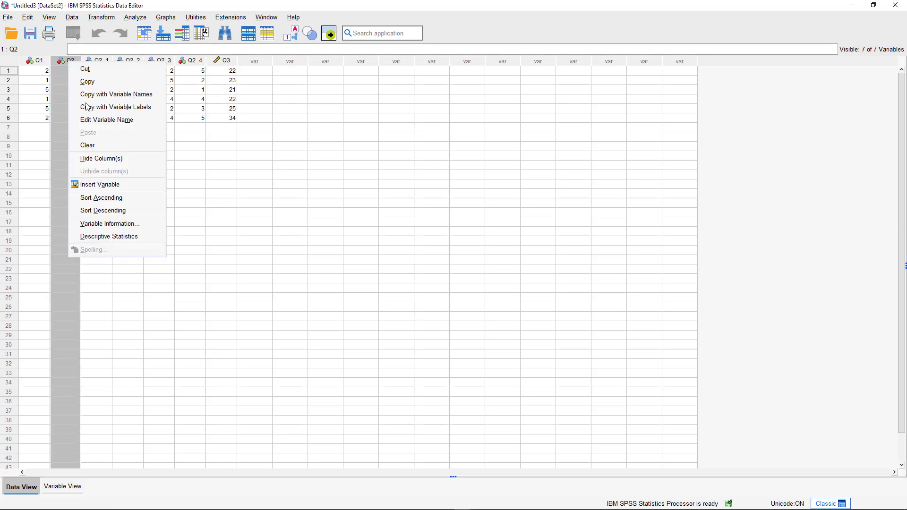
left_click(109, 146)
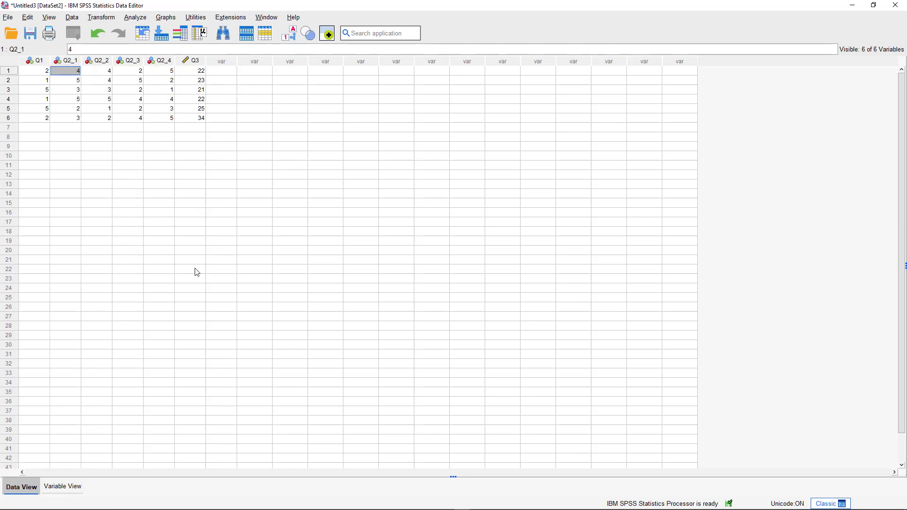
left_click(62, 486)
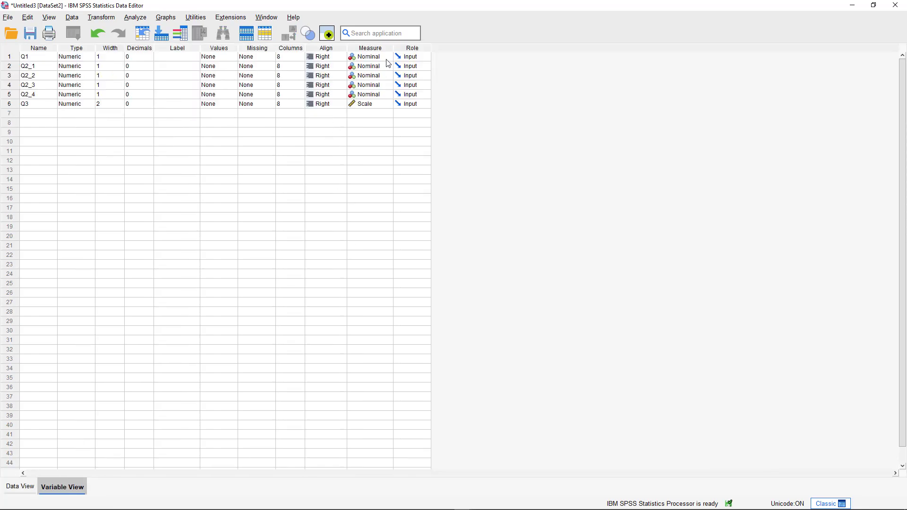
Arrange the variable definitions side by side with the so303_survey_codebook workbook, giving the data editor the wider share of the screen.
left_click_drag(609, 7, 1, 95)
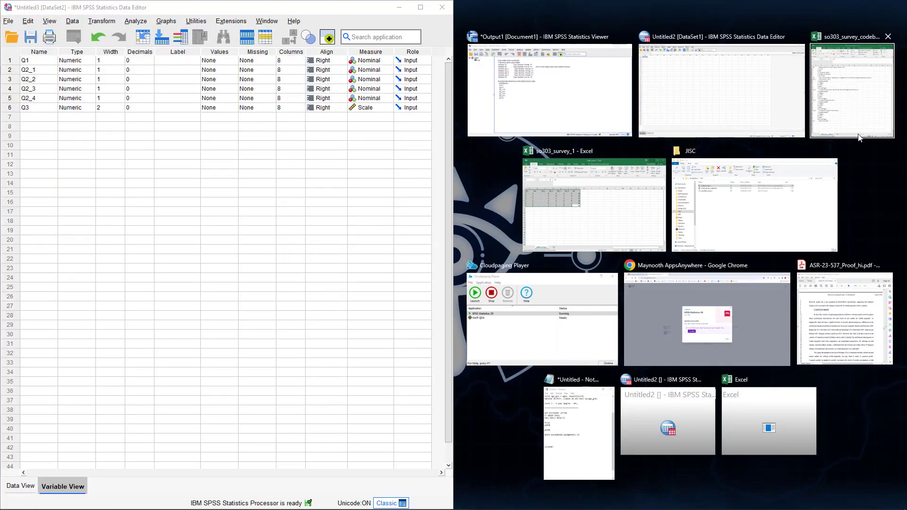
left_click(849, 104)
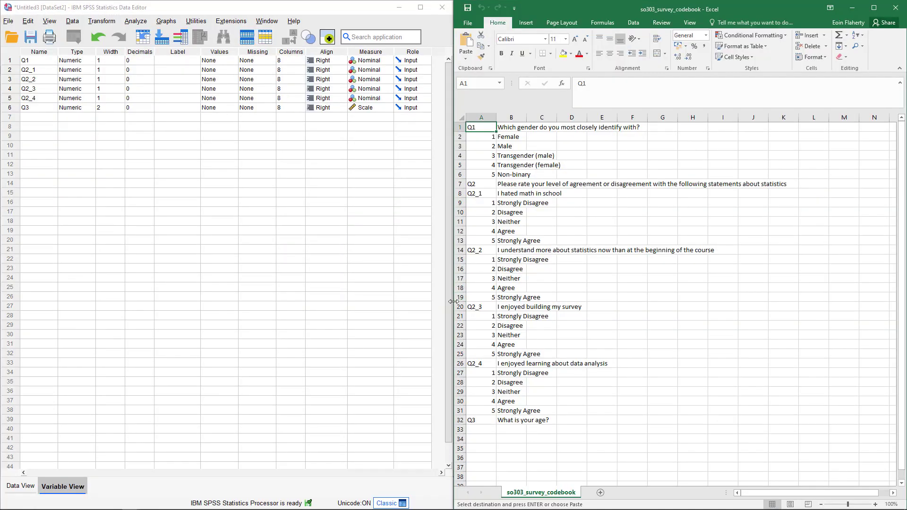
left_click_drag(454, 297, 547, 304)
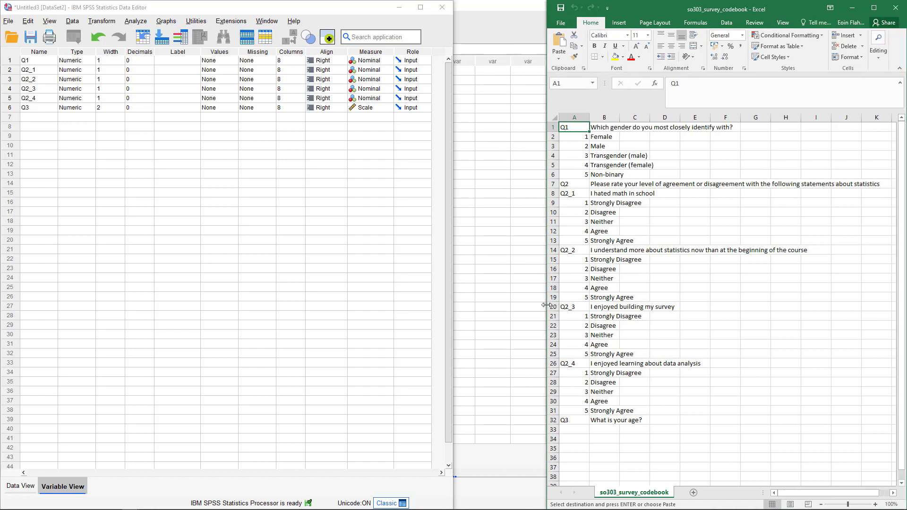
left_click_drag(452, 308, 546, 306)
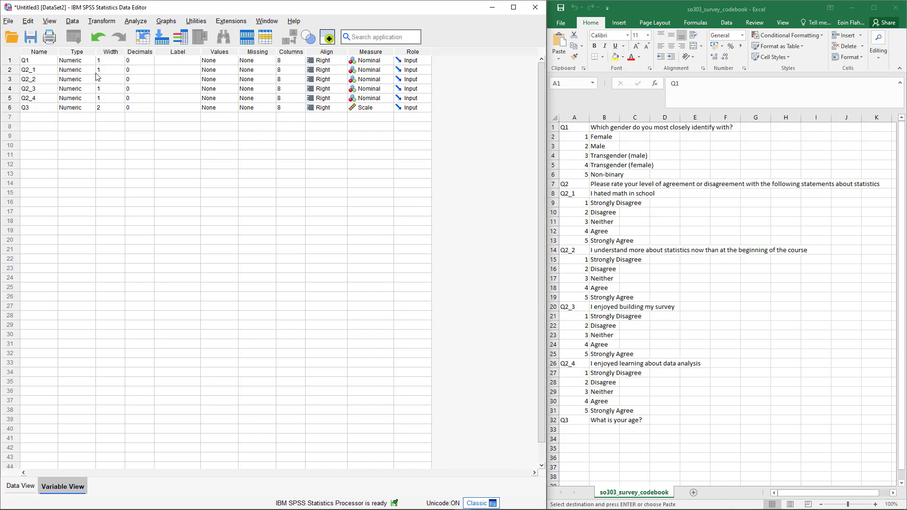
Label variable Q1 as Gender, Q2_1 as Hate math and Q2_2 as understand.
left_click(186, 61)
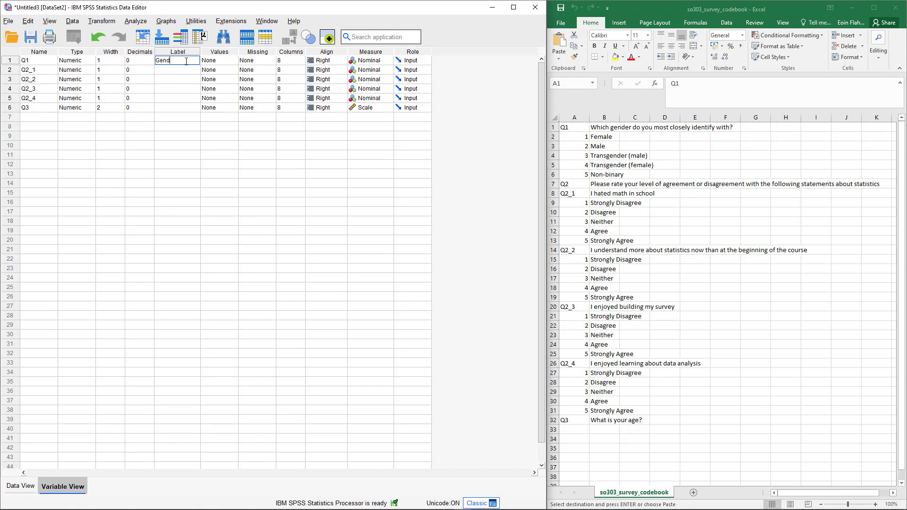
key("Return")
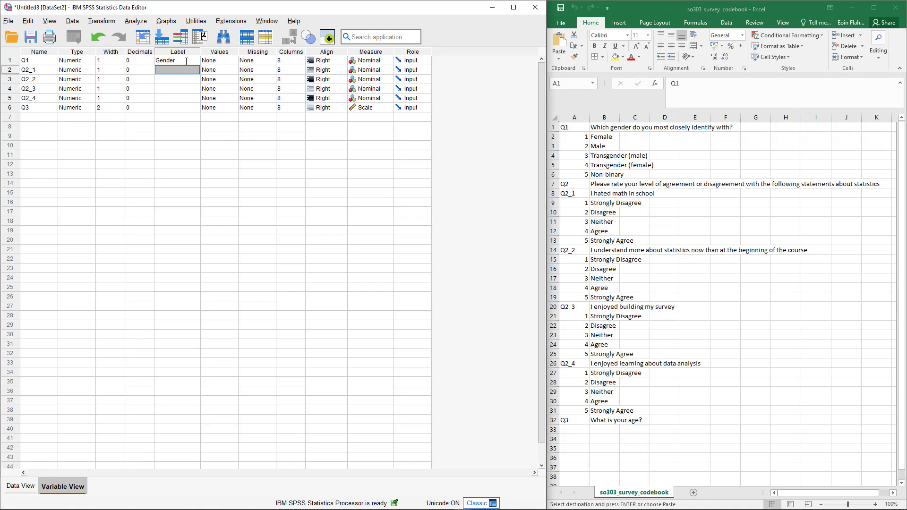
type("Hate math")
key("Return")
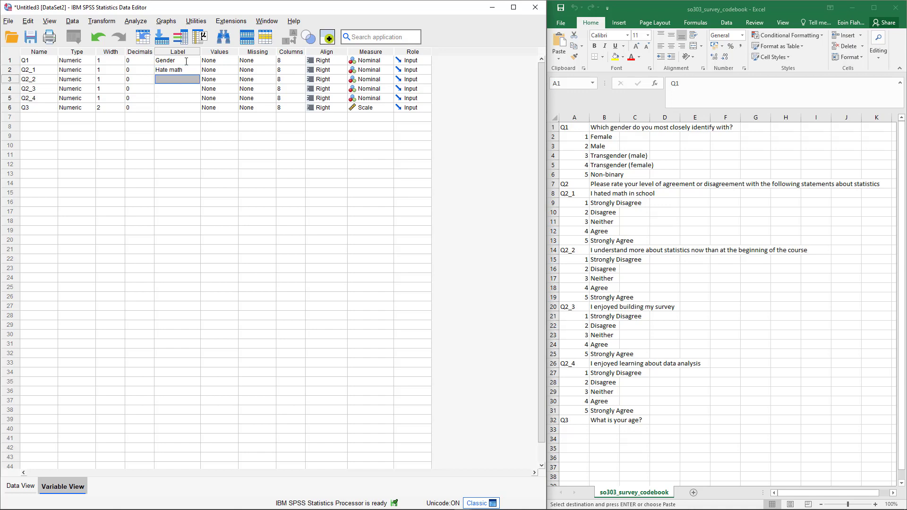
type("understand")
key("Escape")
type("und")
key("Return")
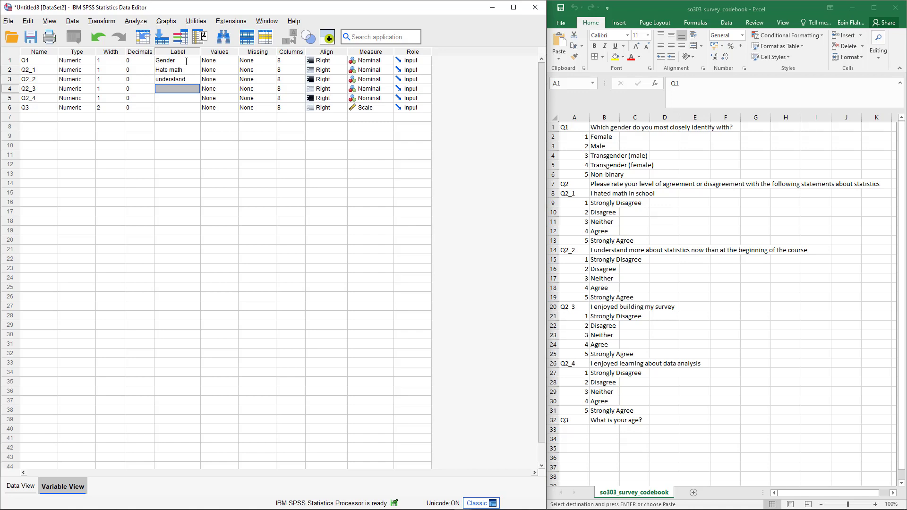
Label variable Q2_3 as Survey and Q2_4 as Analysis.
type("Survey")
key("Return")
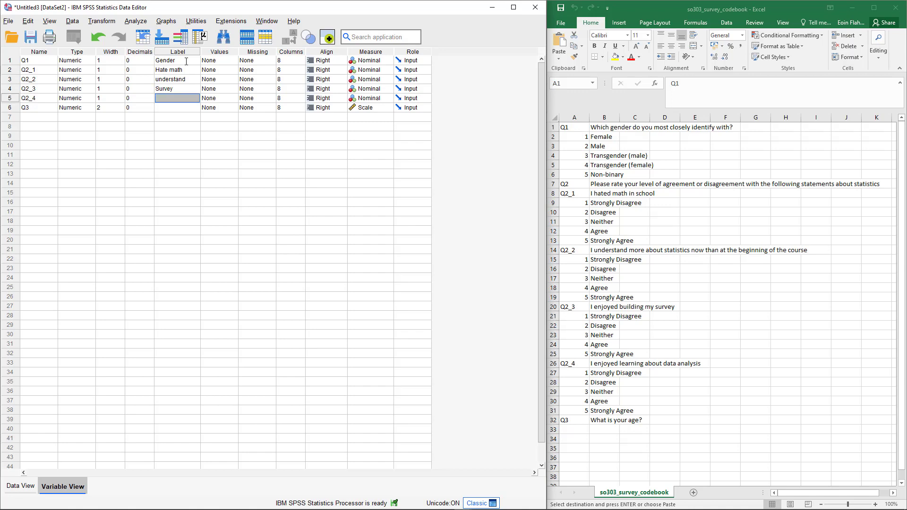
type("Analaysuis")
key("ctrl+a")
type("Ana")
key("Escape")
type("Analysis")
key("Return")
Label variable Q3 as Age.
type("Agr")
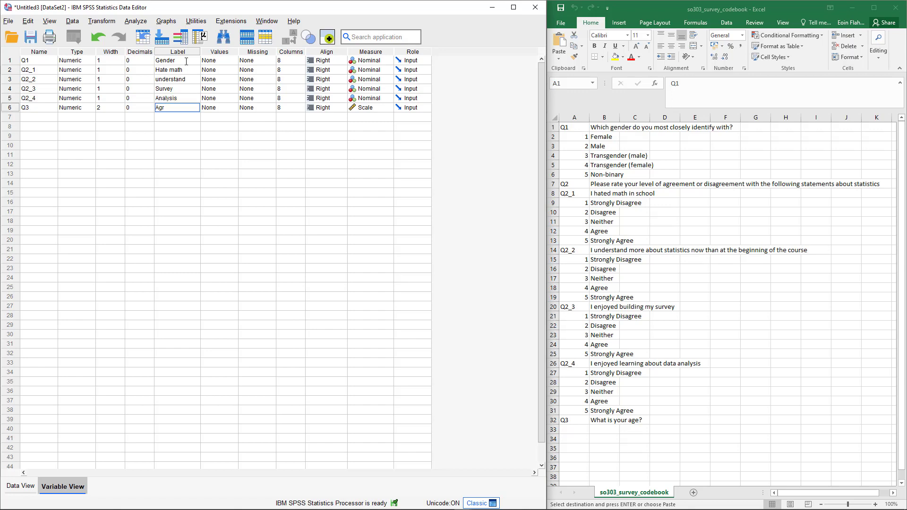
key("Escape")
type("e")
key("Escape")
type("A")
key("Return")
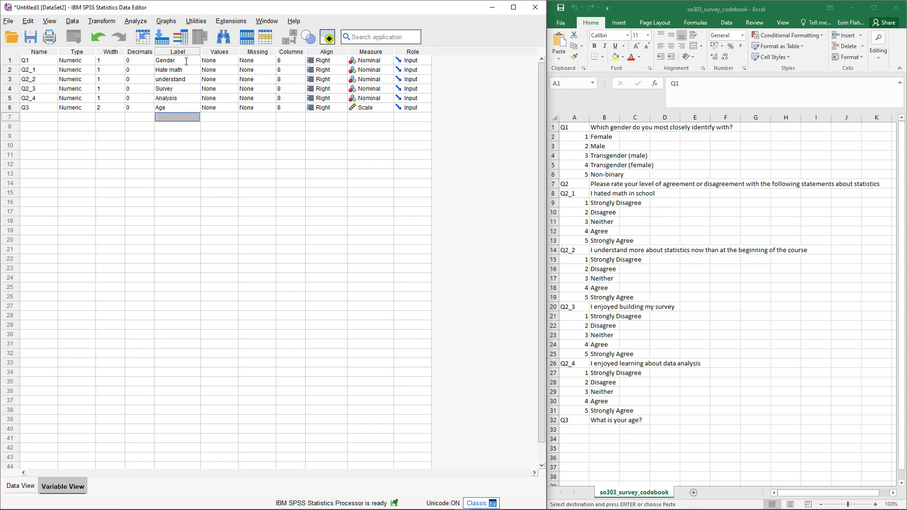
Check the measurement level of Q3 and choose Nominal as the measurement level of Q1.
left_click(371, 109)
left_click(371, 116)
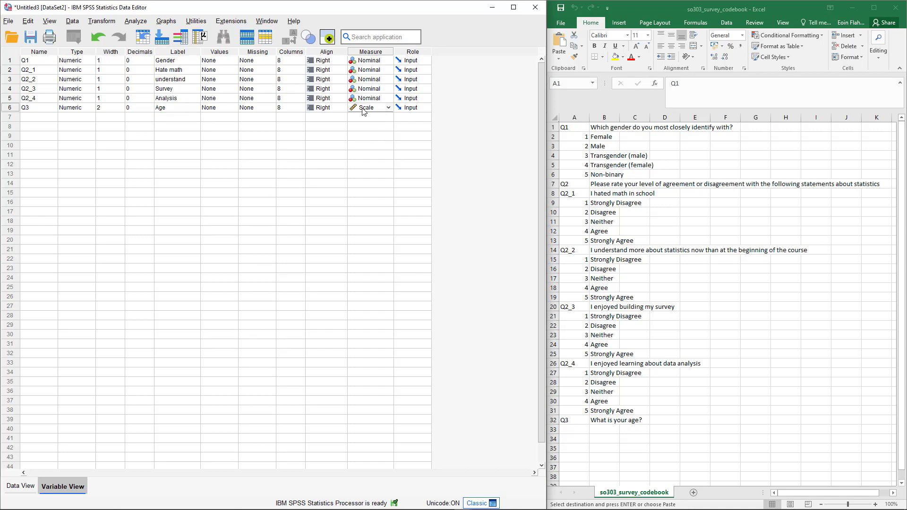
left_click(389, 61)
left_click(388, 60)
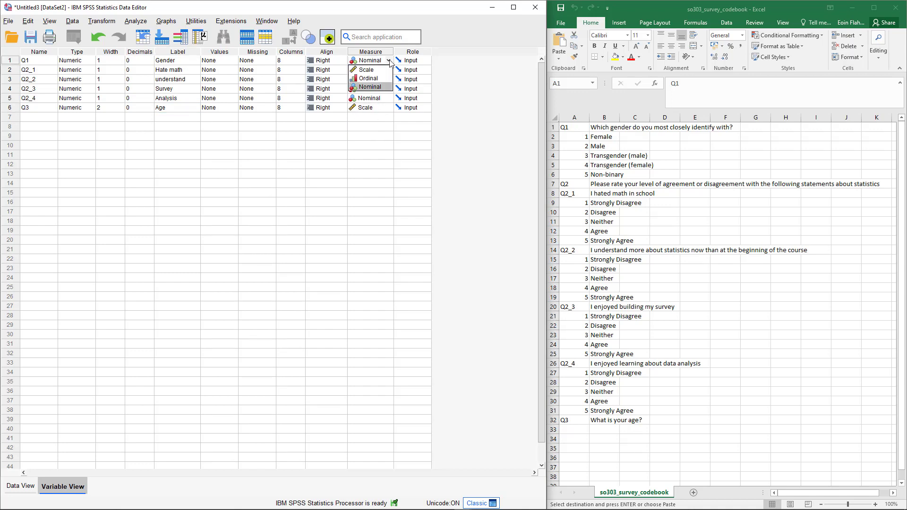
left_click(379, 88)
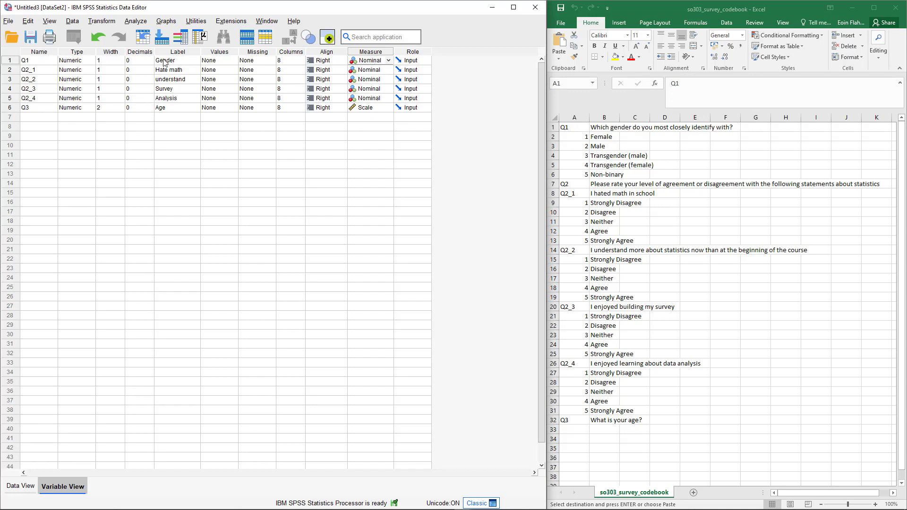
Set the measurement level of Q2_1, Q2_2, Q2_3 and Q2_4 to Ordinal.
left_click(390, 71)
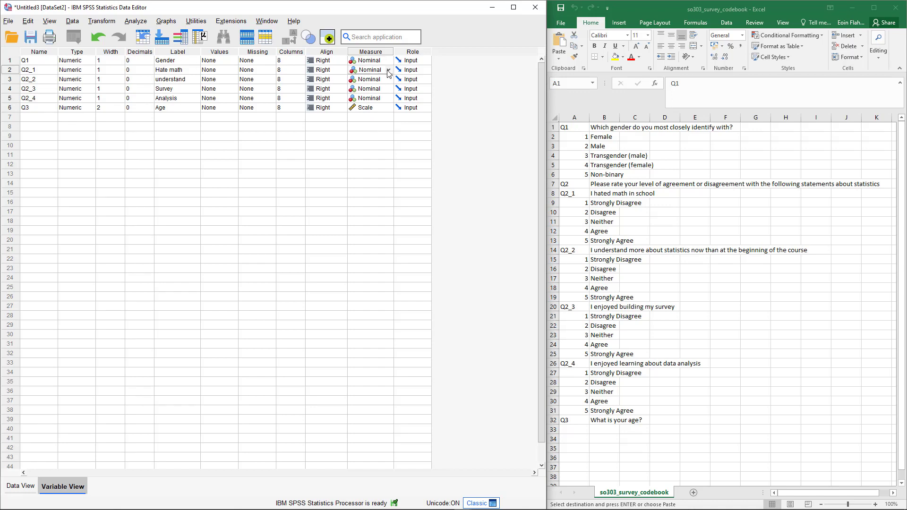
left_click(388, 70)
left_click(380, 88)
left_click(389, 82)
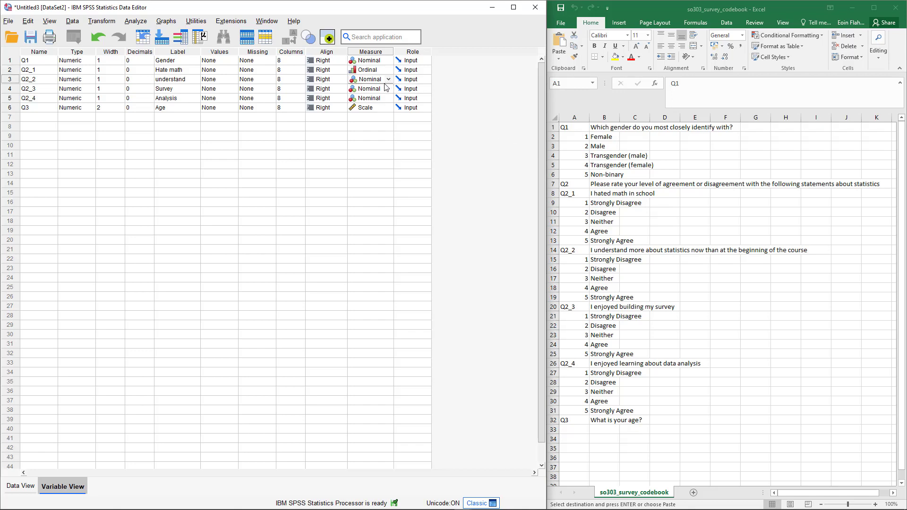
left_click(388, 80)
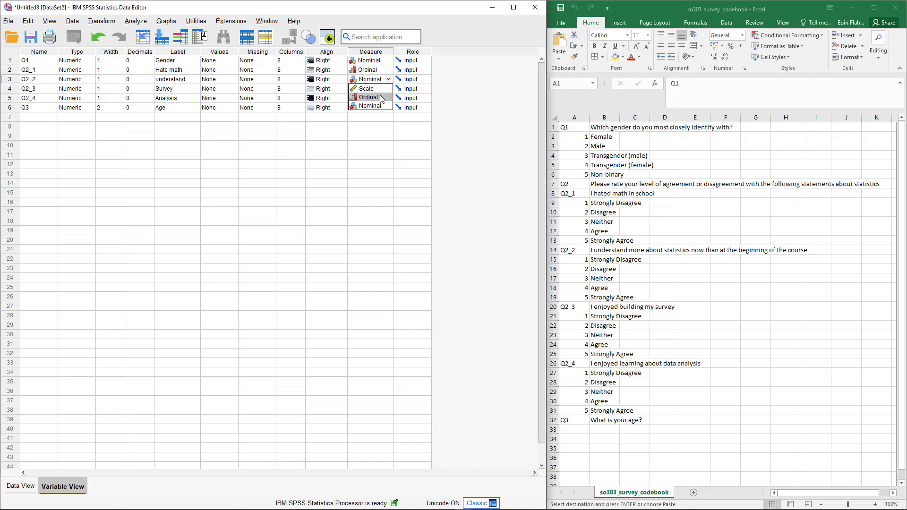
left_click(380, 97)
left_click(391, 90)
left_click(389, 89)
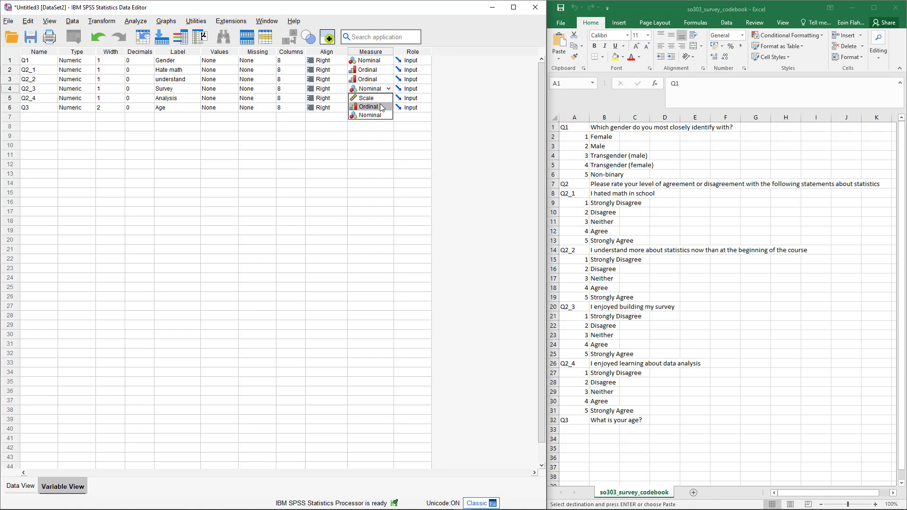
left_click(385, 106)
left_click(388, 98)
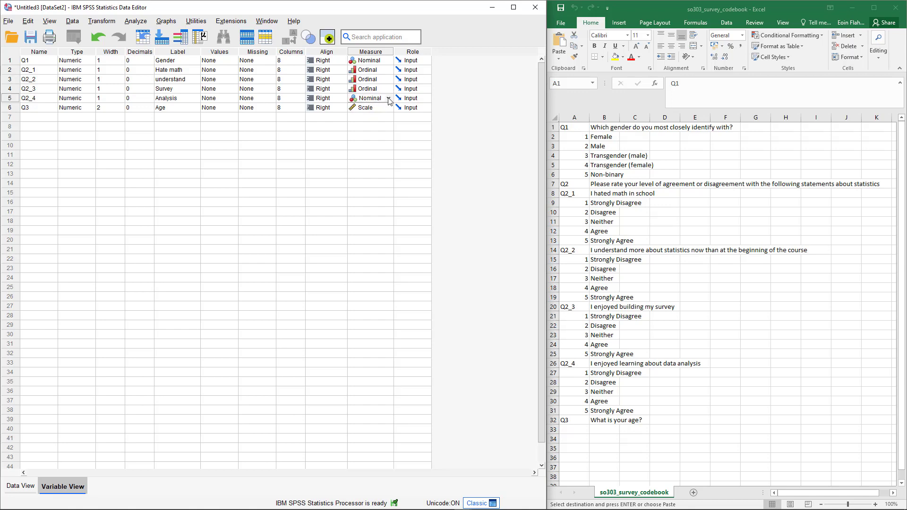
left_click(388, 98)
left_click(374, 117)
Open the value labels of Q1 and add value 1 with the label Female.
left_click(224, 61)
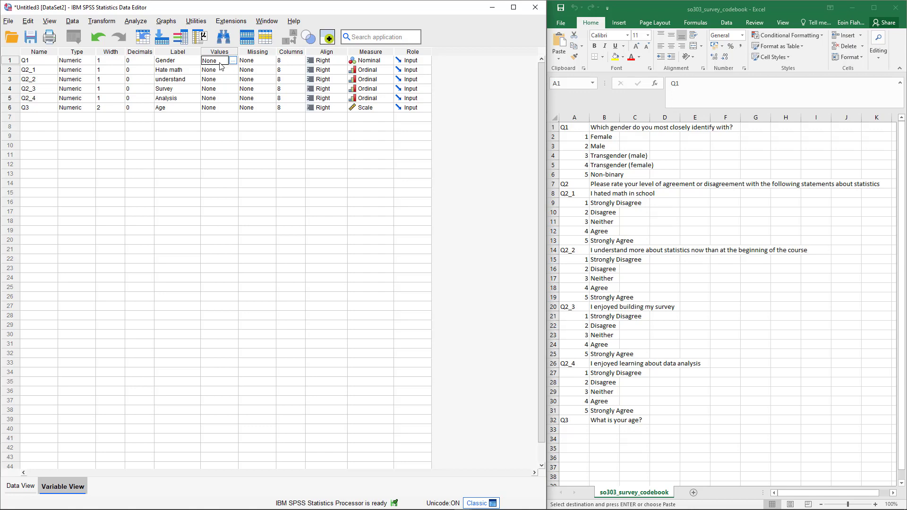
left_click(232, 62)
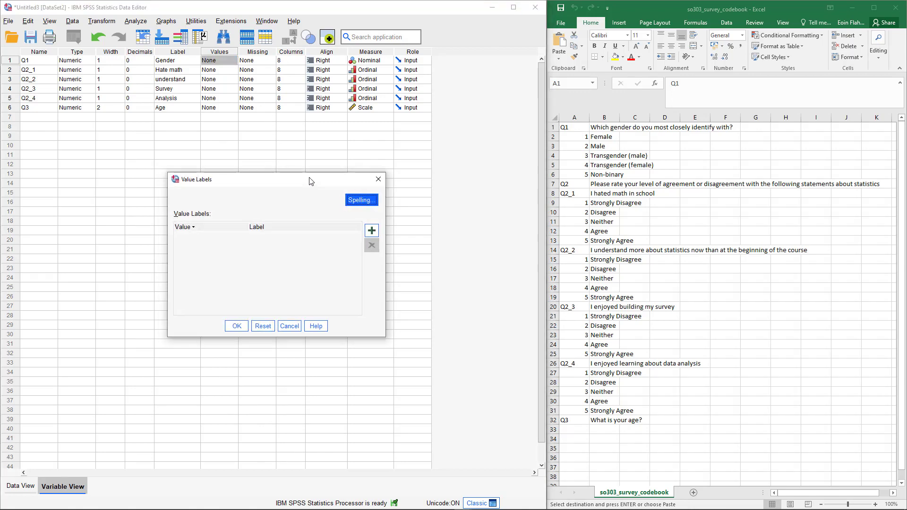
left_click_drag(309, 181, 324, 171)
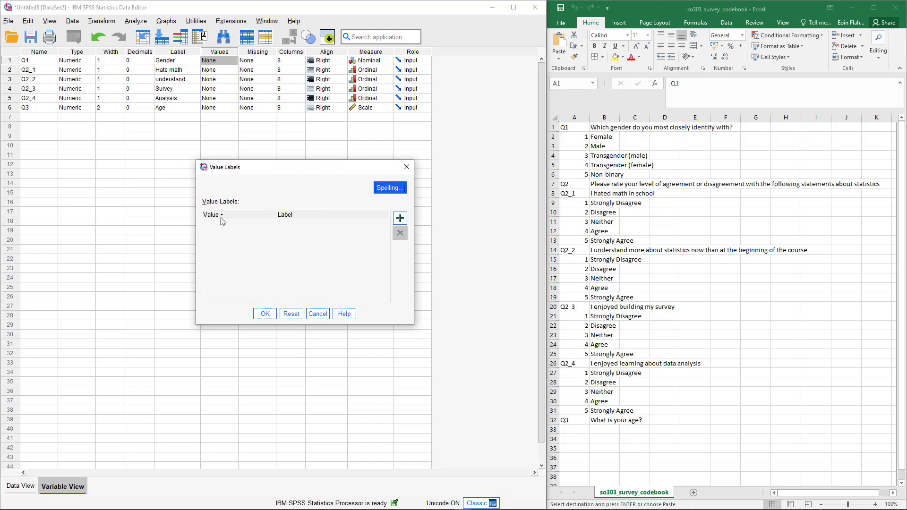
left_click(400, 219)
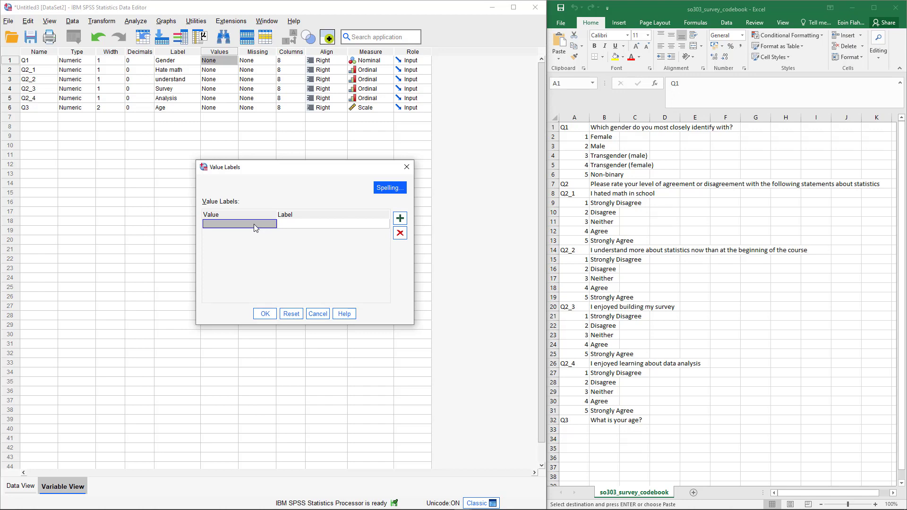
type("1")
left_click(296, 224)
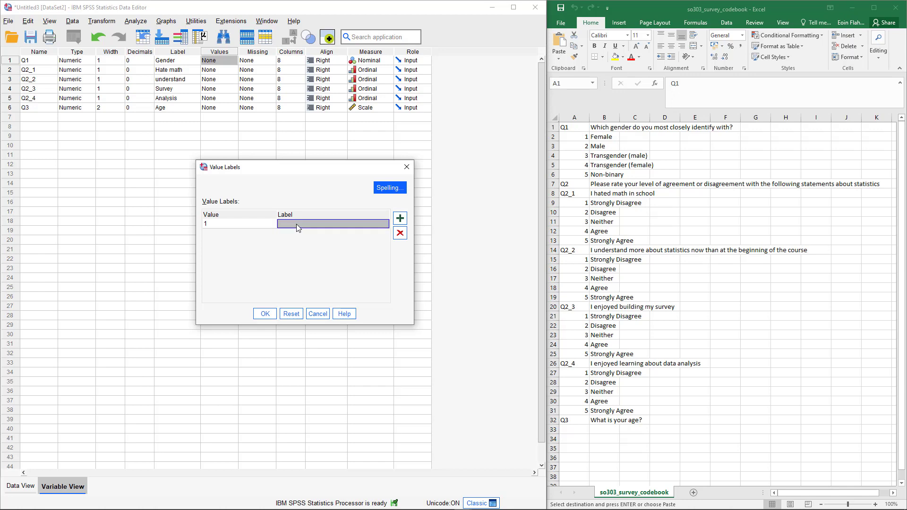
type("Female")
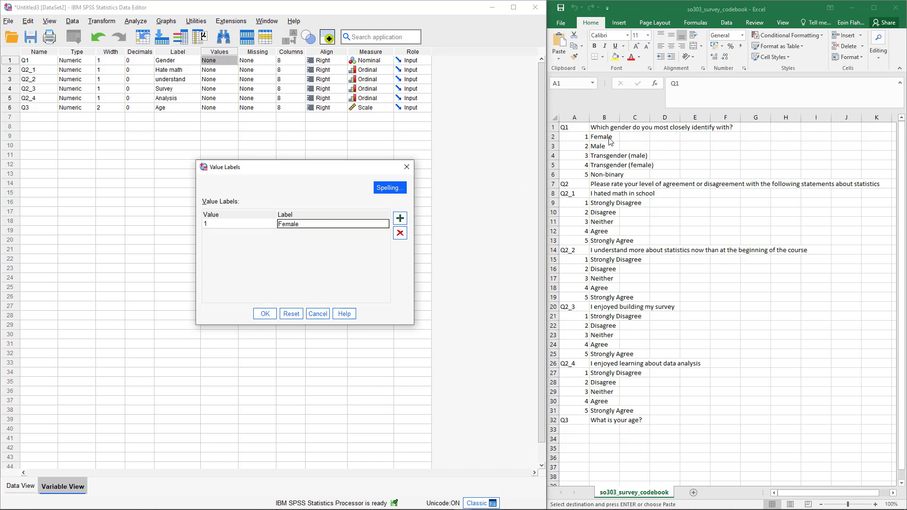
Add Q1 value labels for 2 as Male and 3 as Transgender (male).
left_click(399, 218)
type("2")
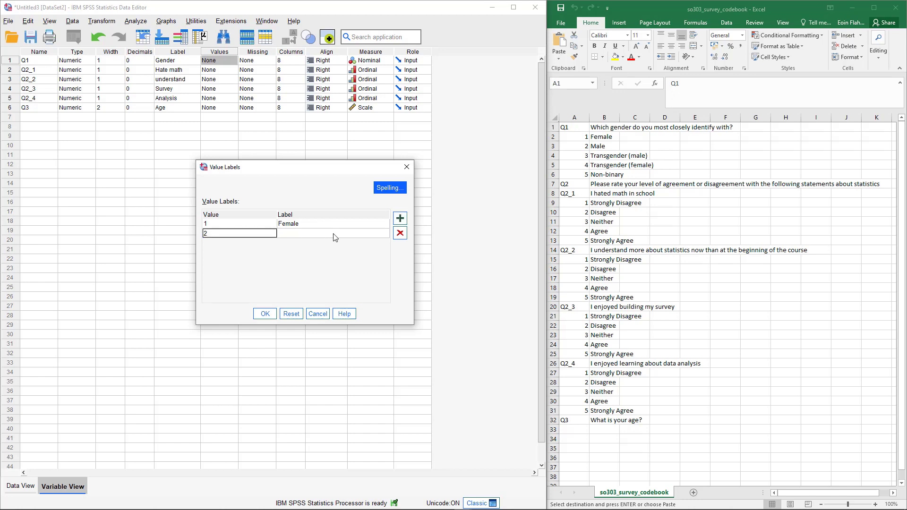
left_click(333, 234)
type("ma")
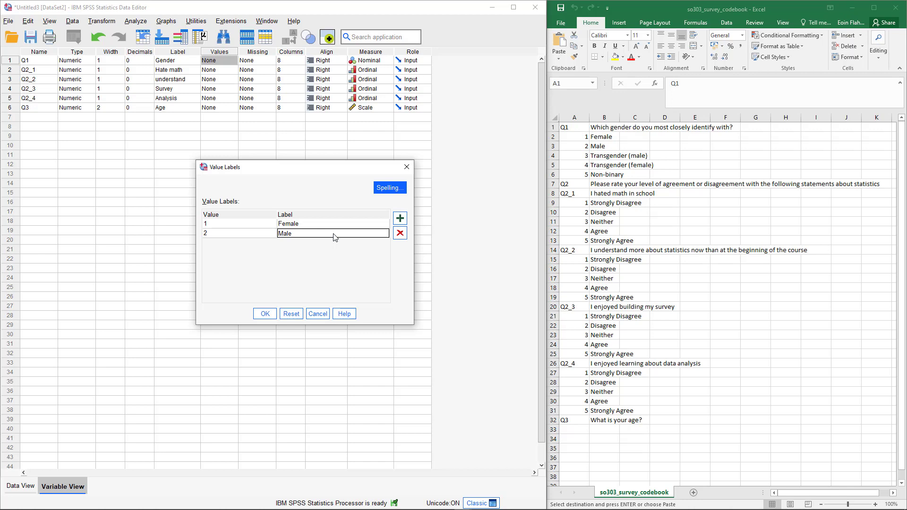
type("le")
left_click(399, 218)
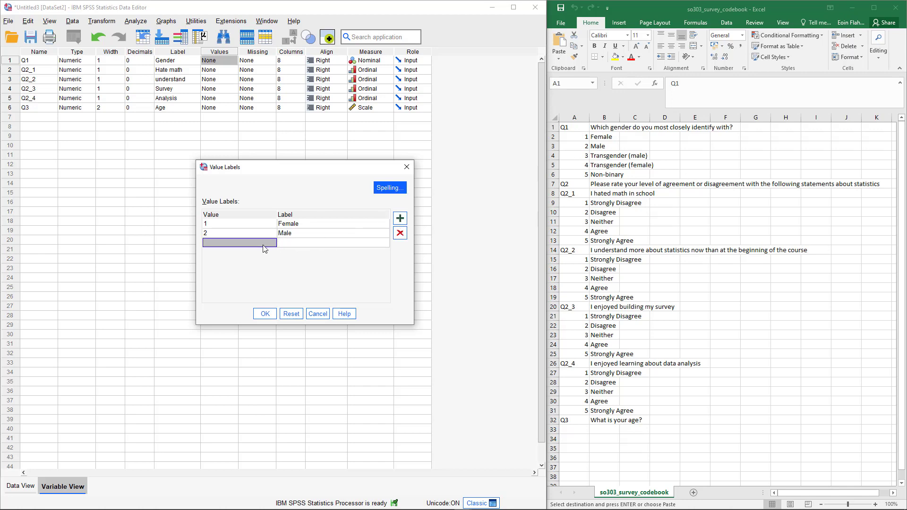
type("3")
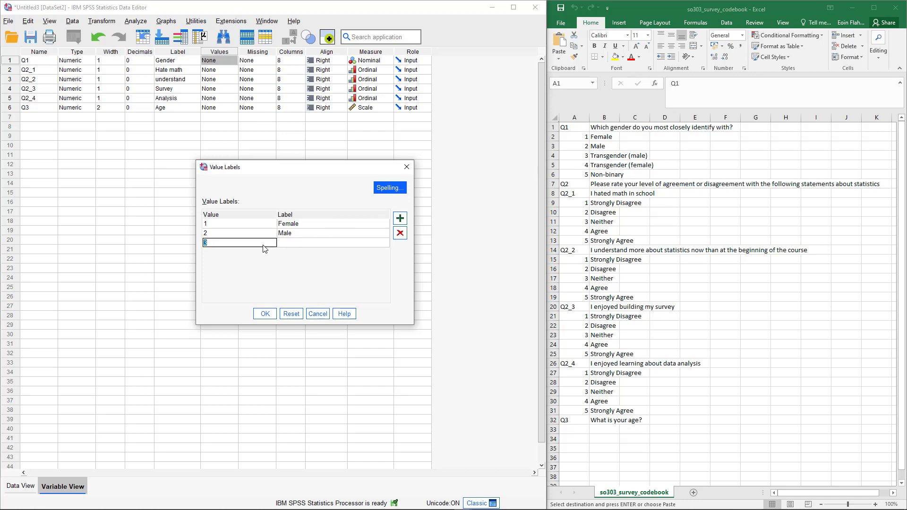
left_click(293, 244)
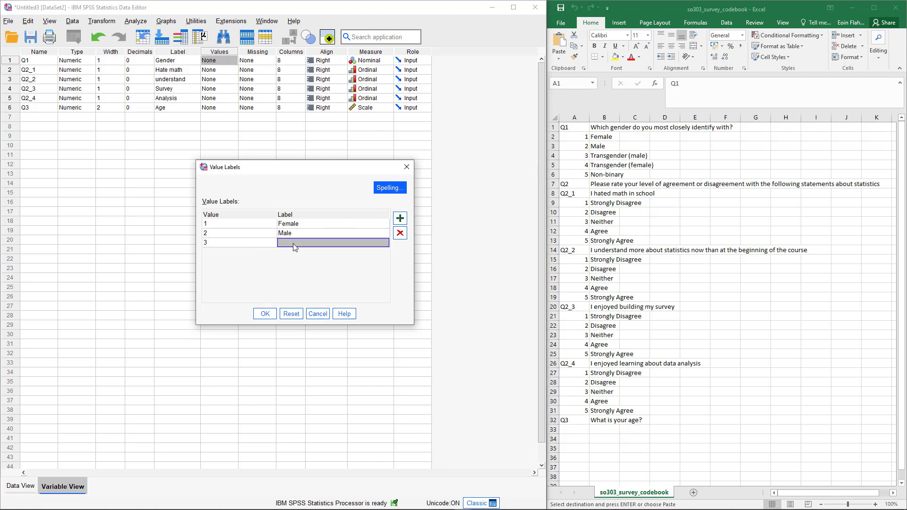
type("Transgender (male")
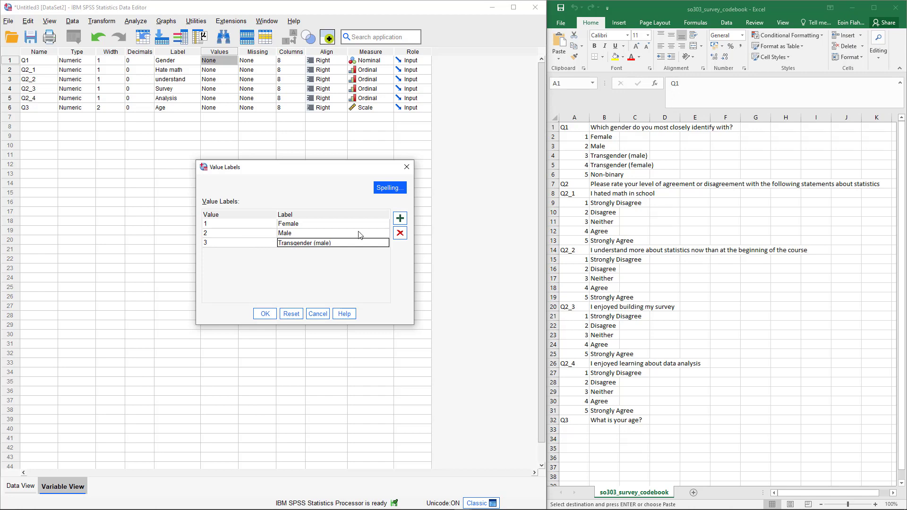
Add Q1 value labels for 4 as Transgender (female) and 5 as Non-binary, and apply the Q1 labels.
left_click(399, 218)
type("4")
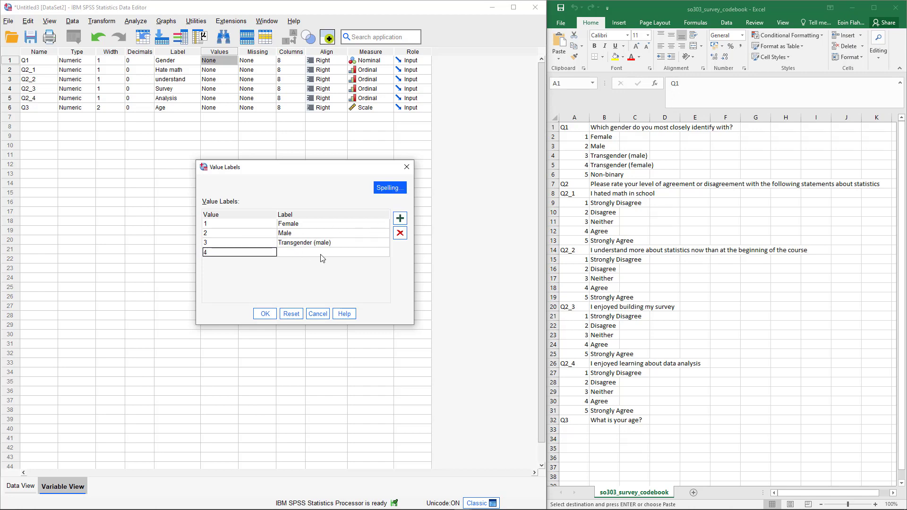
left_click(327, 251)
type("Transgender (female")
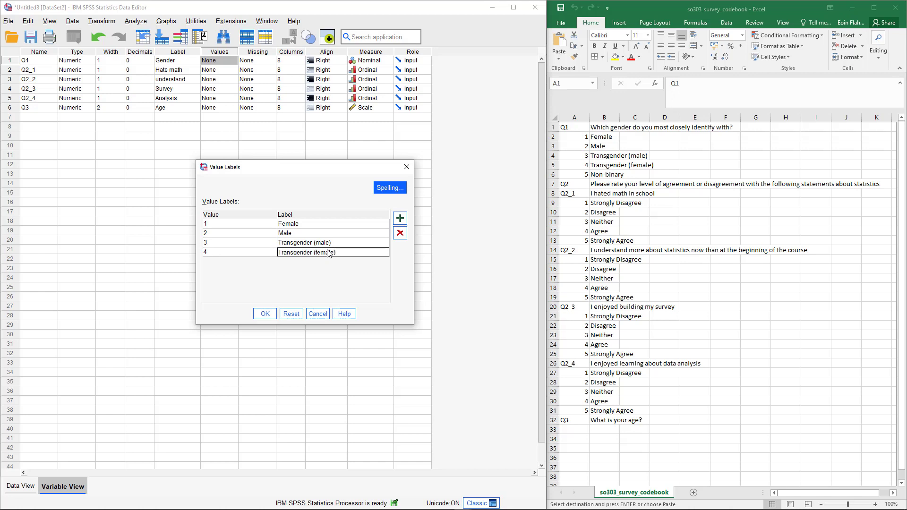
left_click(399, 218)
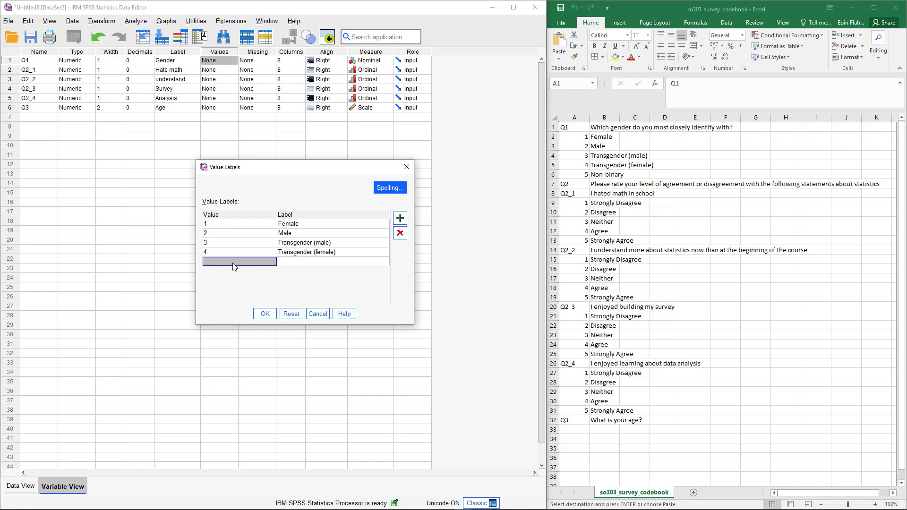
type("5")
left_click(310, 263)
type("Non-binary")
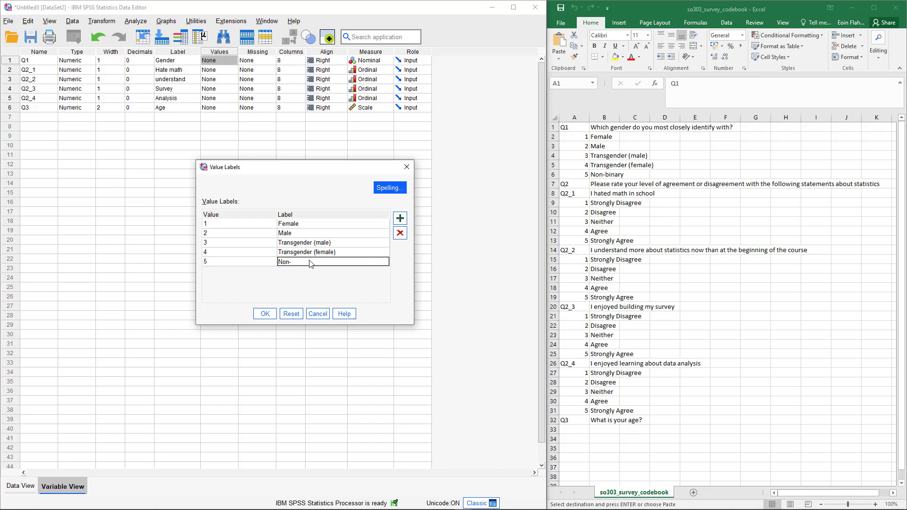
left_click(265, 314)
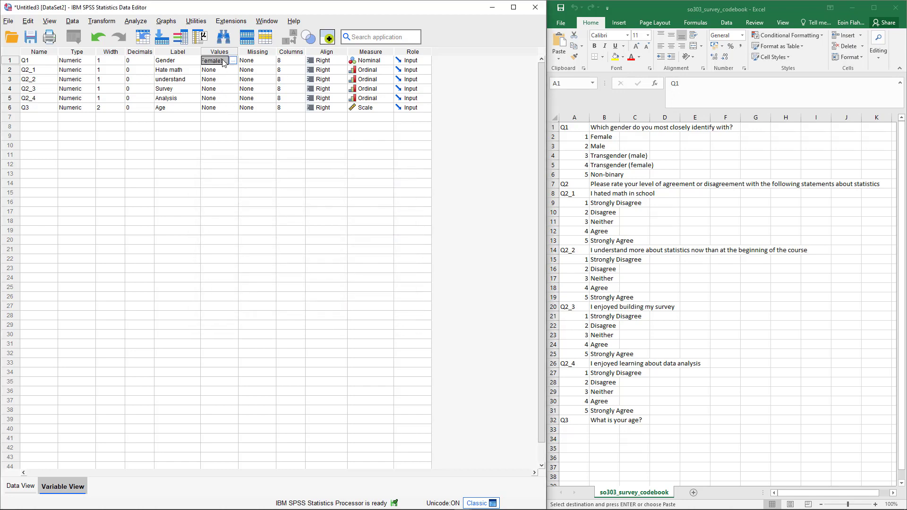
Widen the Values and Label columns, and add the value label SD for value 1 of Q2_1.
left_click_drag(238, 51, 294, 51)
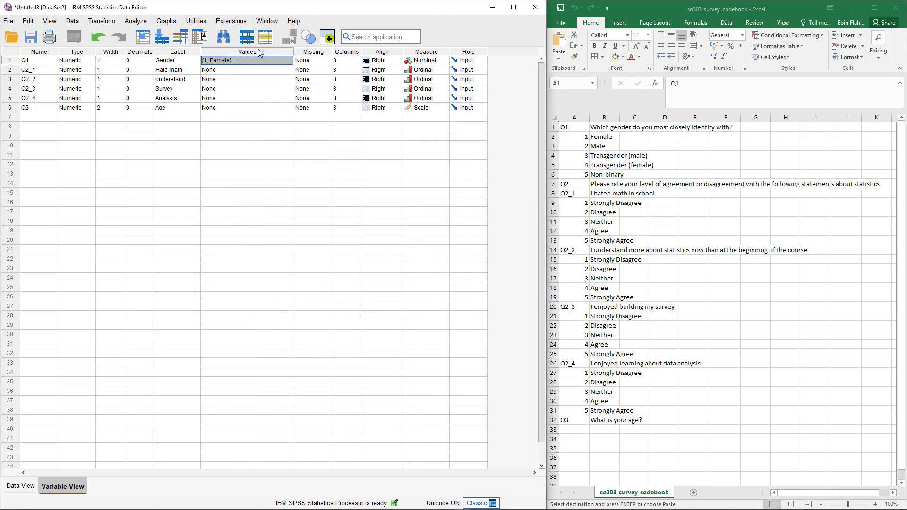
left_click_drag(202, 49, 223, 49)
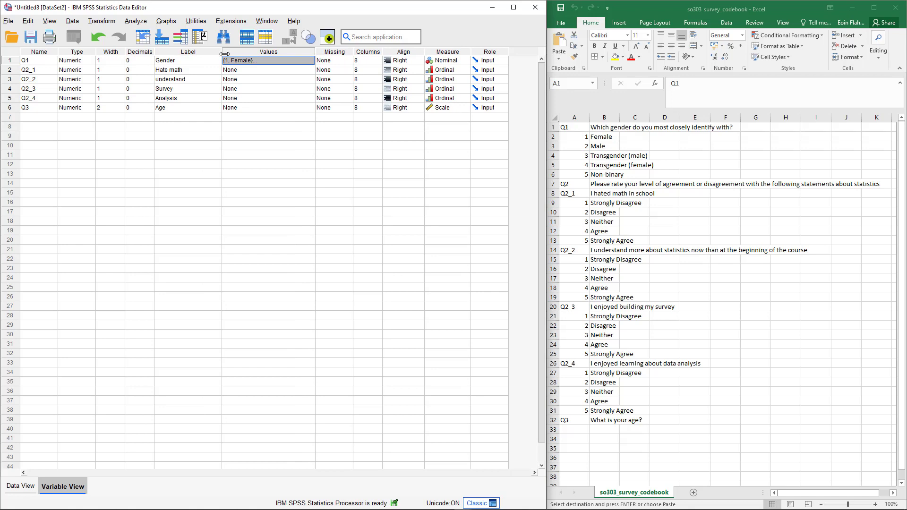
left_click(286, 70)
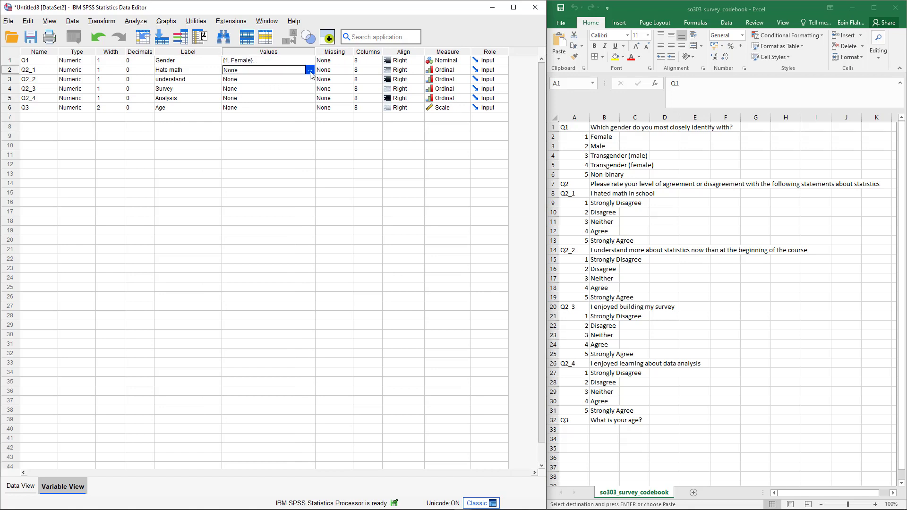
left_click(310, 71)
left_click(368, 231)
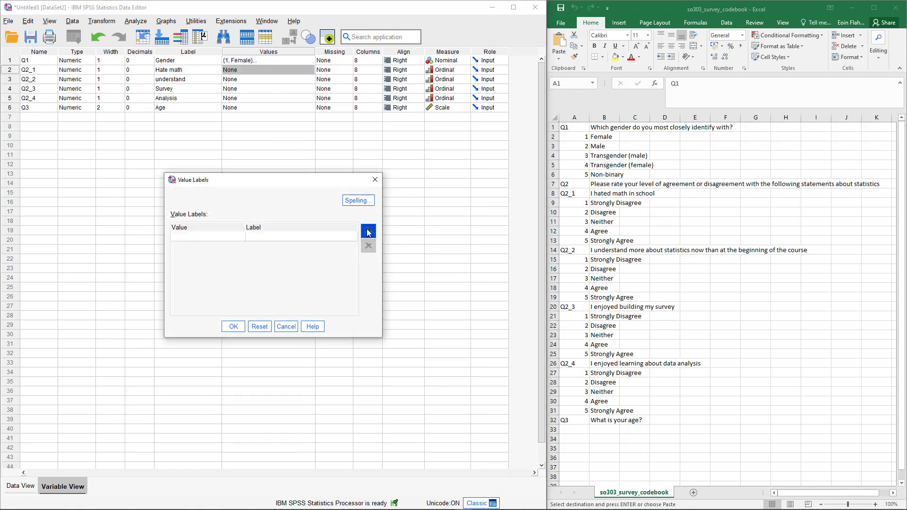
type("1")
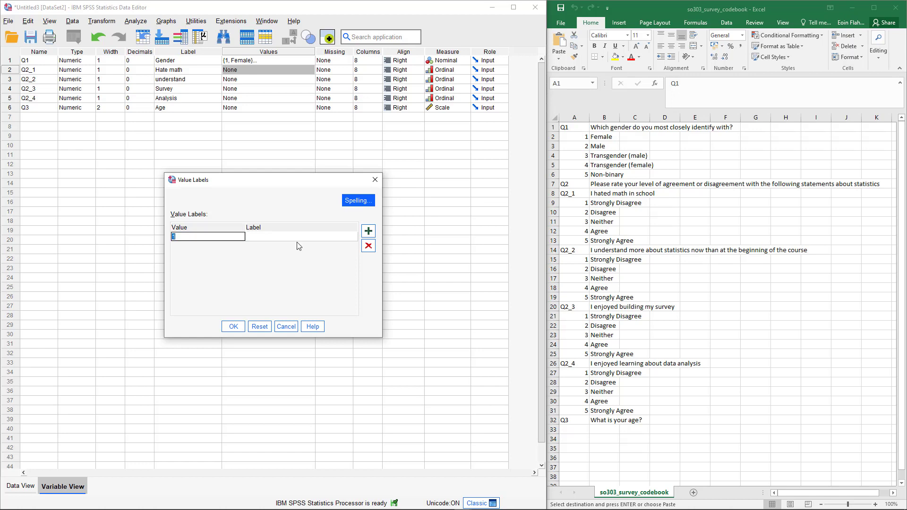
key("Tab")
type("SD")
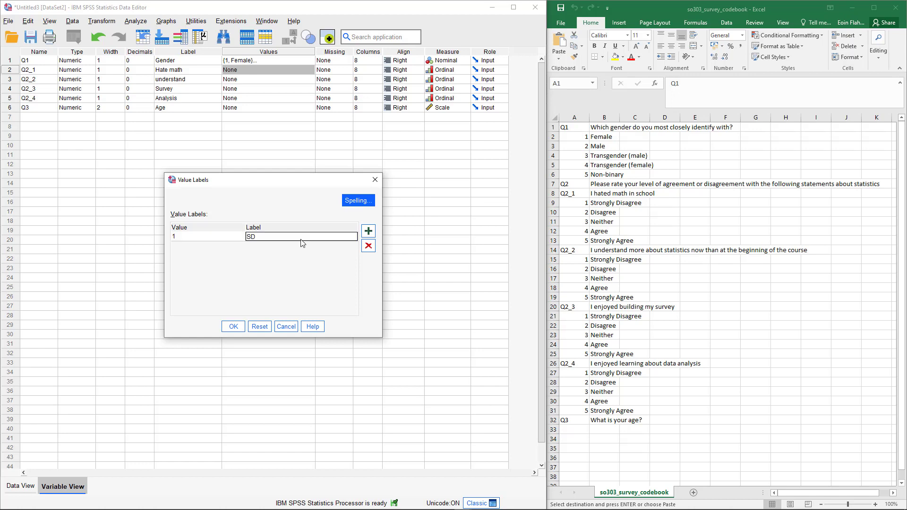
Add Q2_1 value labels for 2 as D and 3 as N.
left_click(365, 232)
type("2")
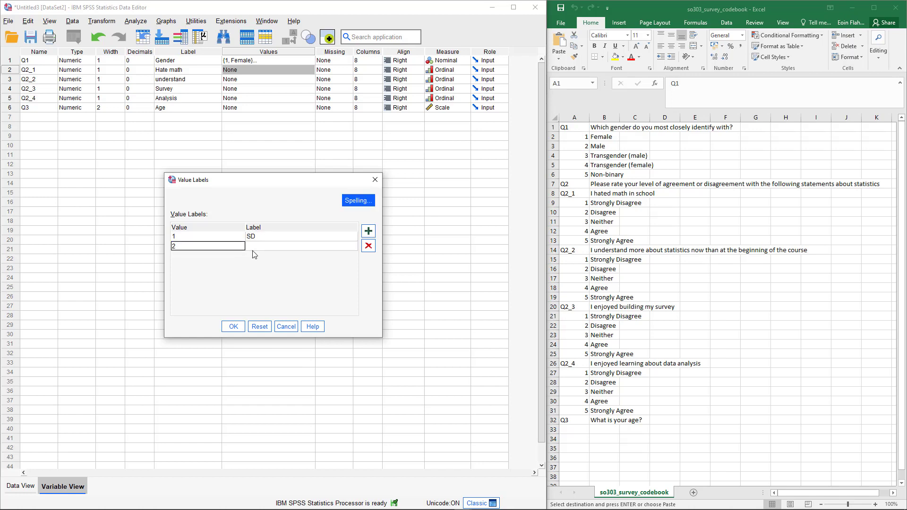
left_click(265, 245)
type("D")
left_click(368, 231)
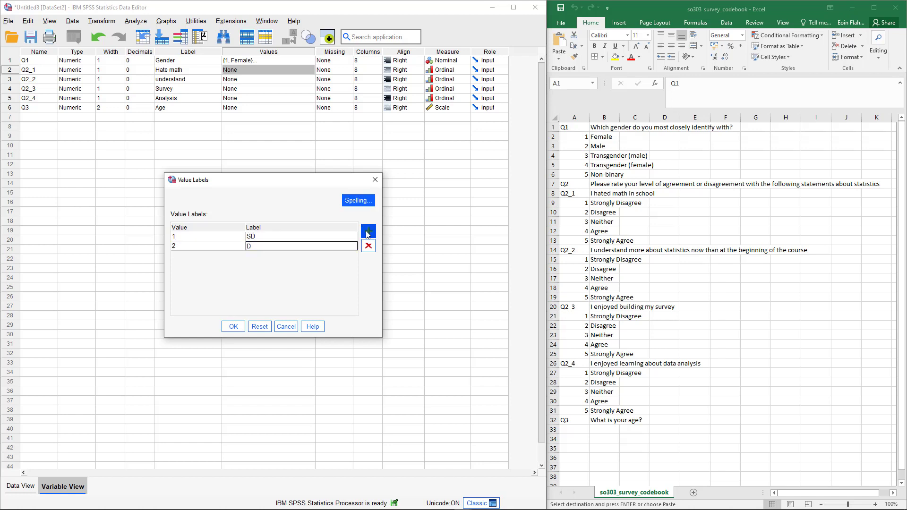
type("3")
left_click(276, 256)
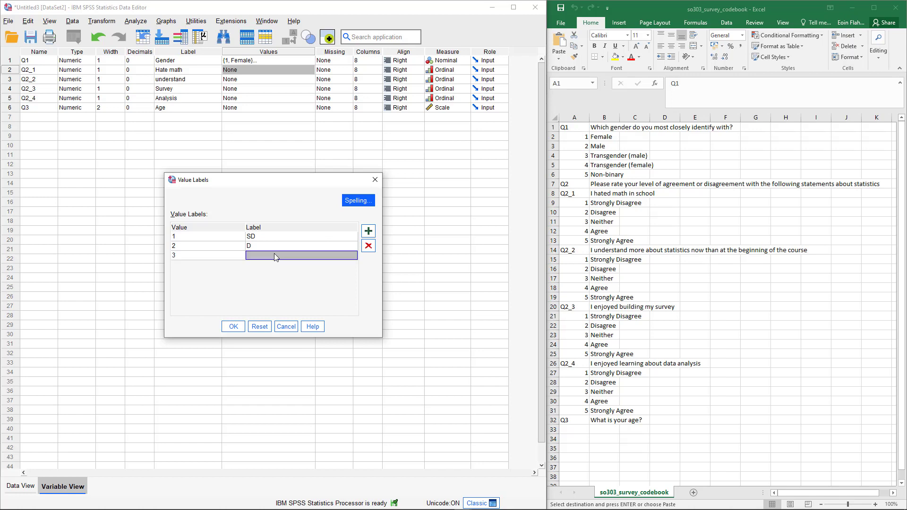
type("N")
Add Q2_1 value labels for 4 as A and 5 as SA, and apply the Q2_1 labels.
left_click(369, 231)
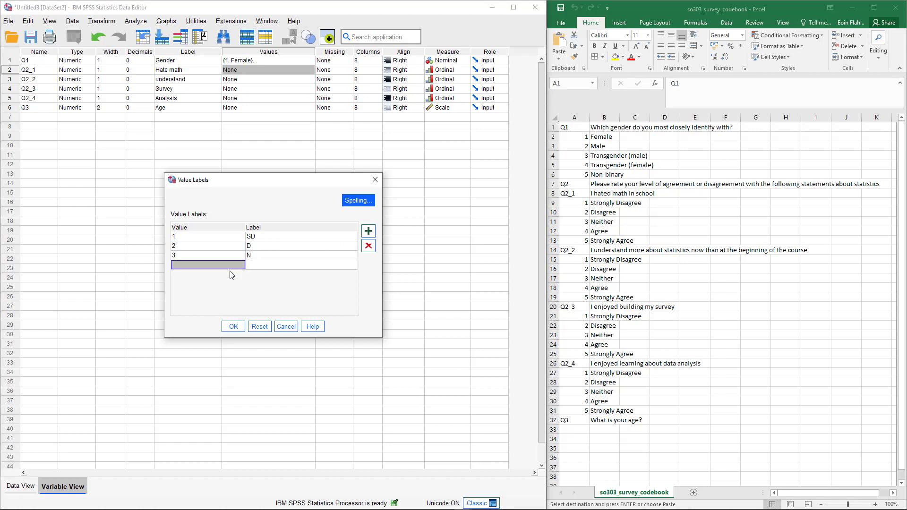
type("4")
left_click(256, 268)
type("A")
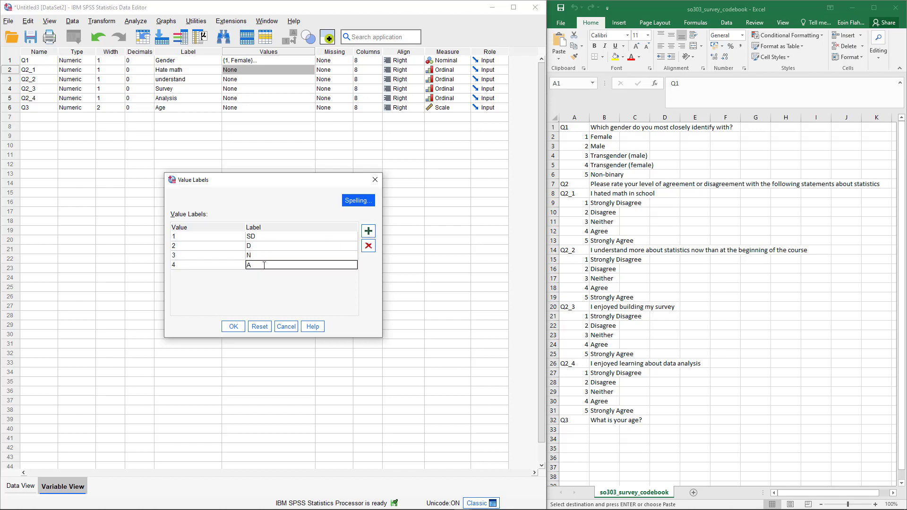
left_click(368, 231)
type("5")
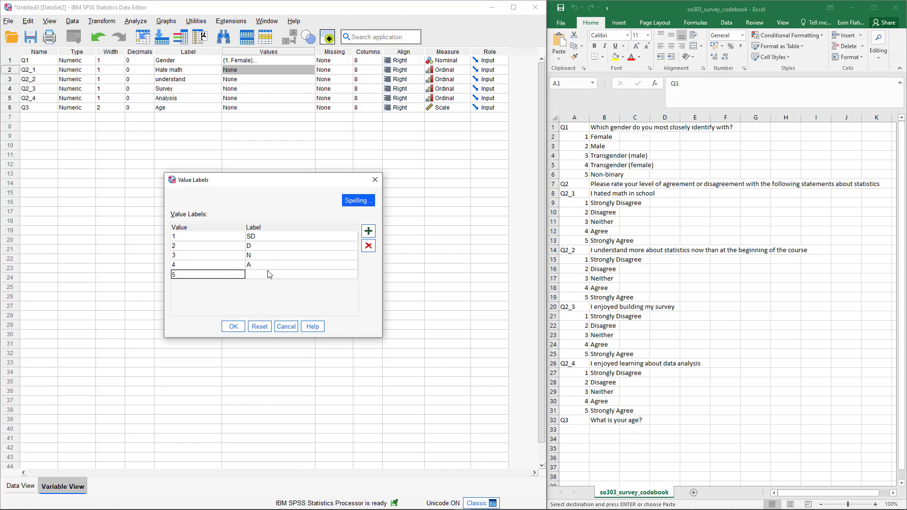
left_click(270, 274)
type("SA")
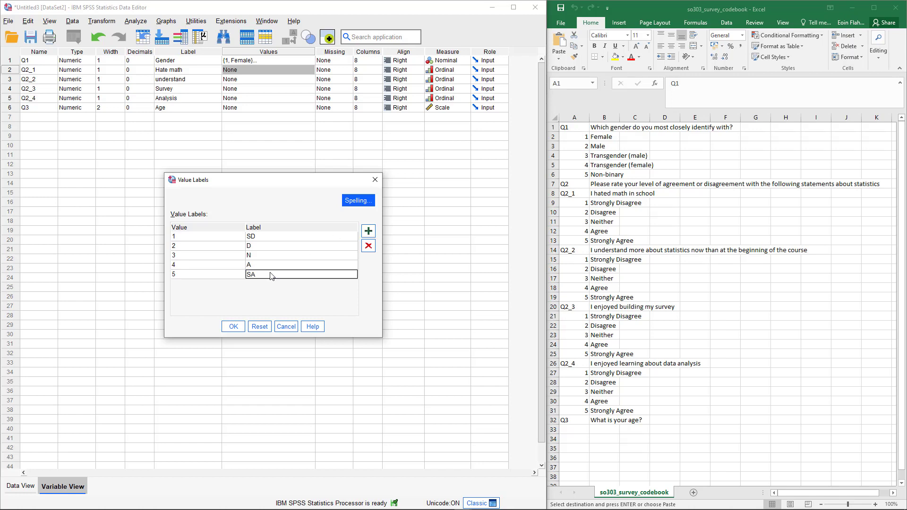
left_click(242, 326)
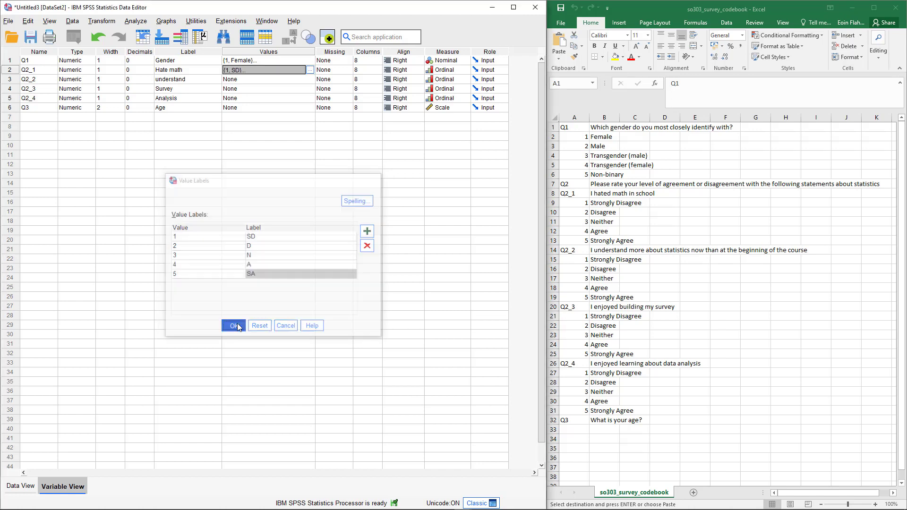
Copy the value labels of Q2_1 to Q2_2, Q2_3 and Q2_4.
right_click(273, 72)
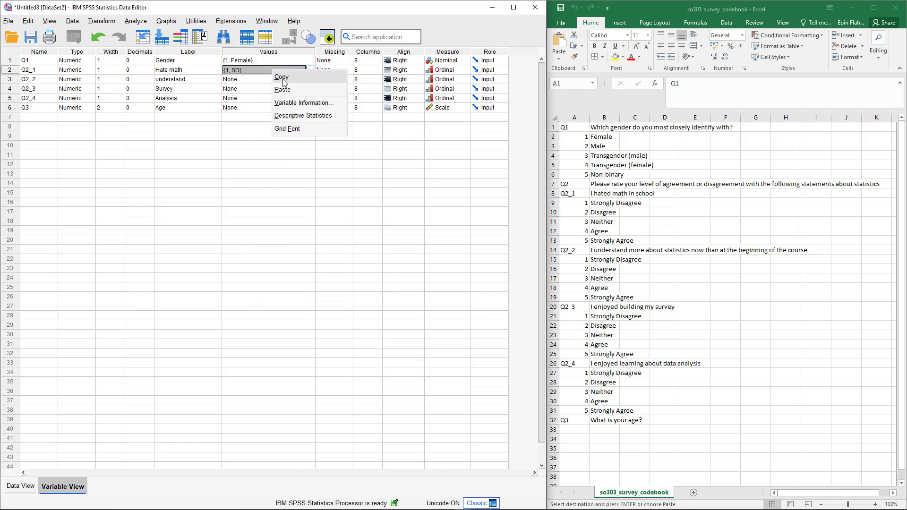
left_click(290, 77)
right_click(264, 81)
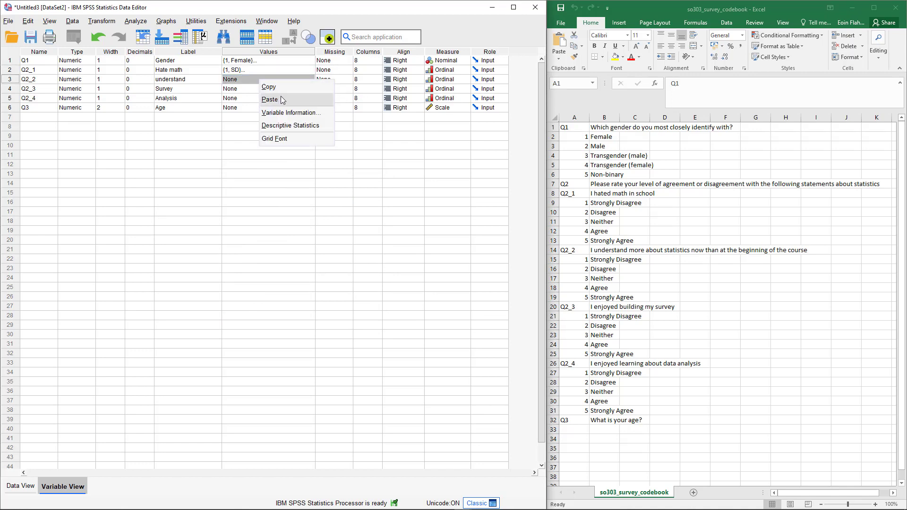
left_click(282, 99)
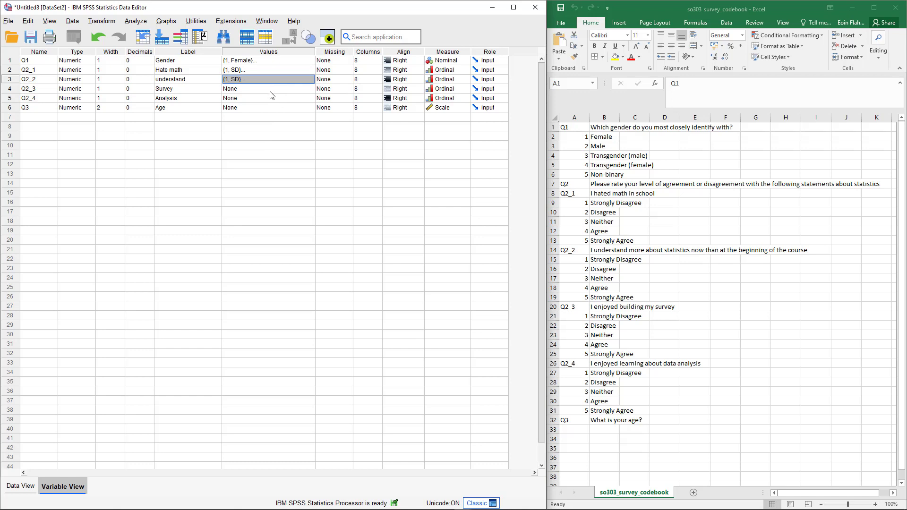
left_click(272, 90)
key("ctrl+v")
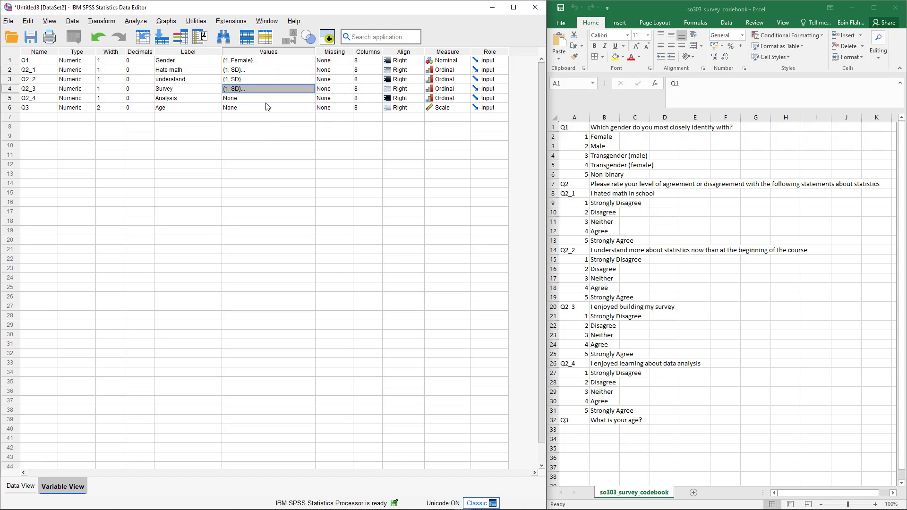
left_click(270, 101)
key("ctrl+v")
left_click(264, 136)
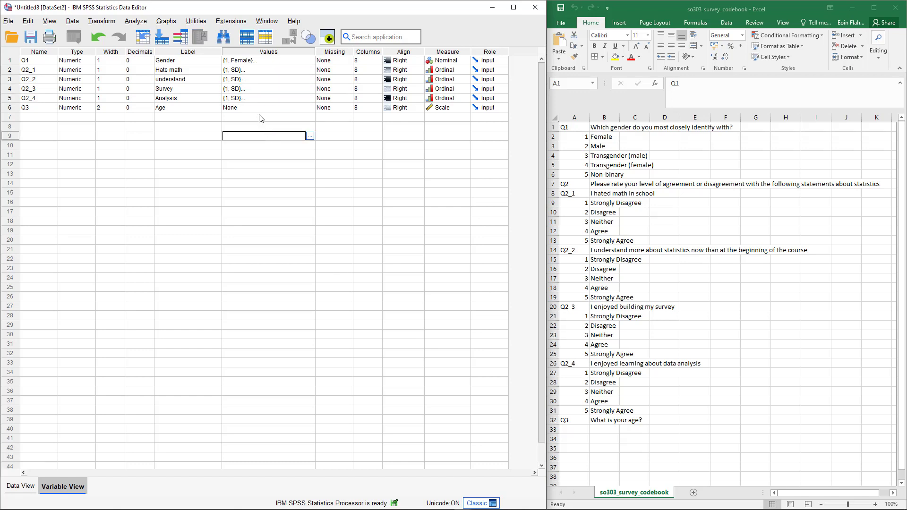
Check the Q3 age entries in the data view and return to the variable view.
left_click(262, 107)
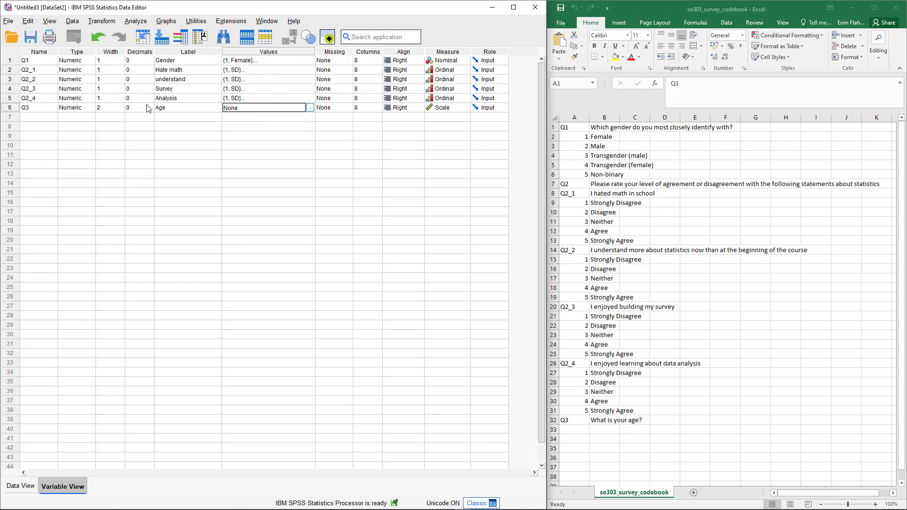
left_click(20, 485)
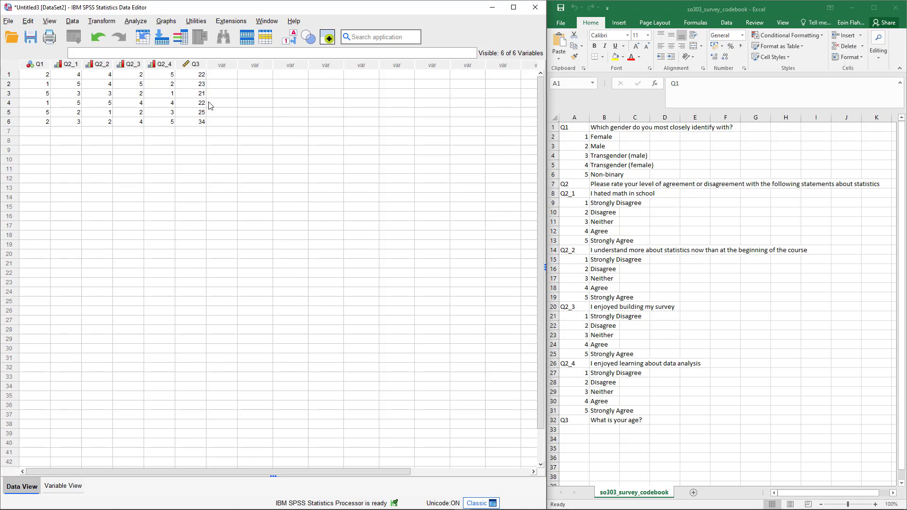
left_click(62, 486)
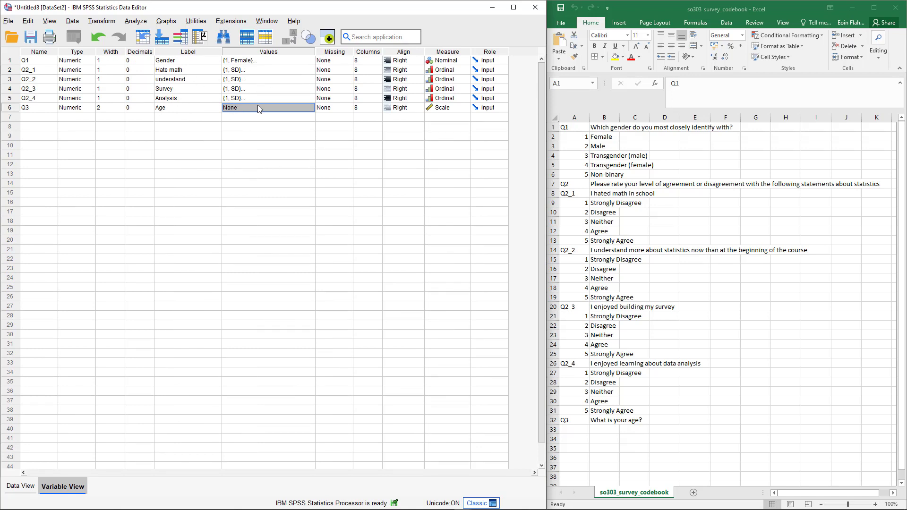
Run a Frequencies analysis with a frequency table for Gender [Q1].
left_click(140, 22)
mouse_move(163, 70)
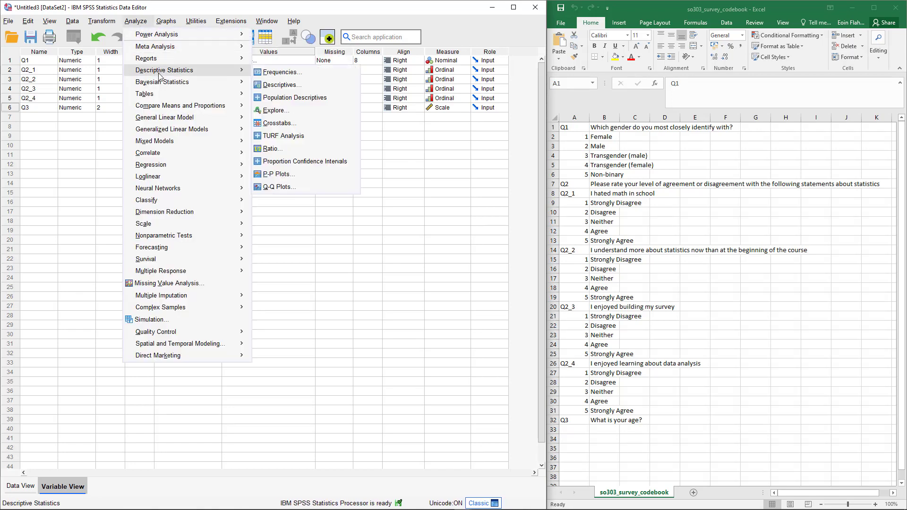
left_click(284, 72)
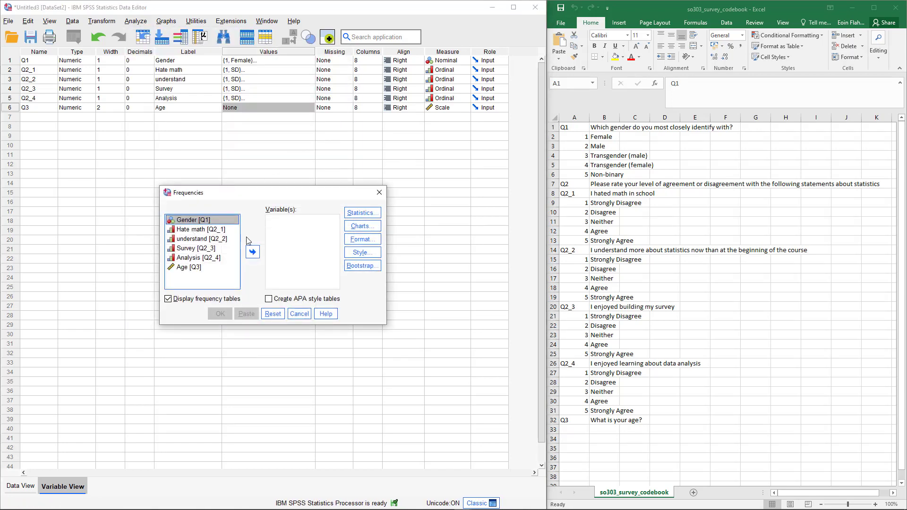
left_click(255, 253)
left_click(221, 314)
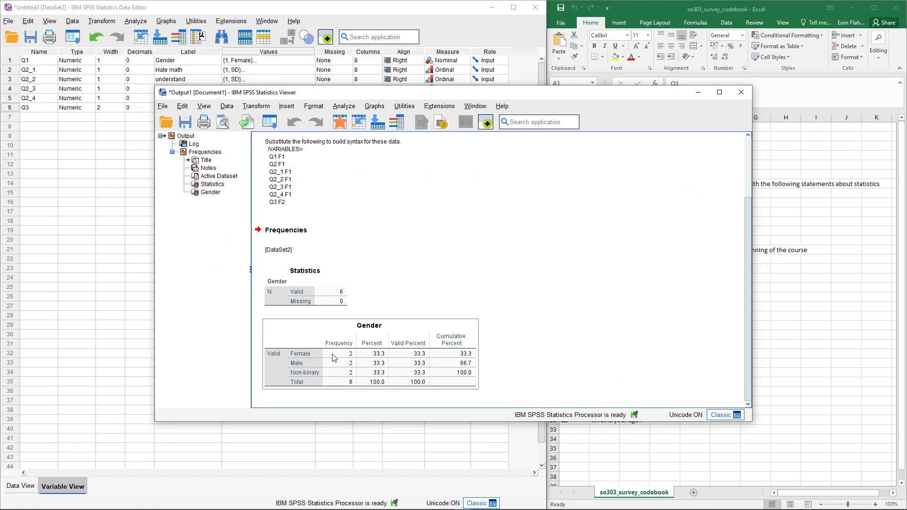
Run a Descriptives analysis for Age [Q3].
left_click(136, 21)
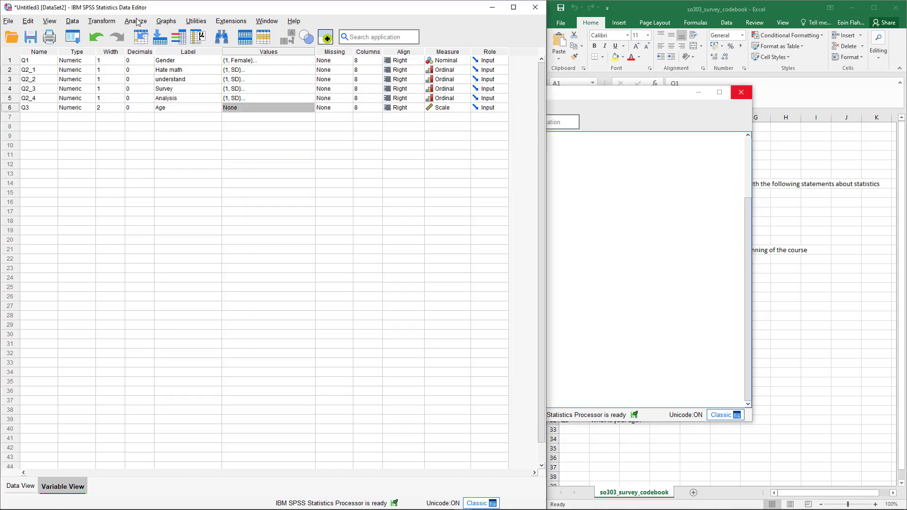
mouse_move(133, 31)
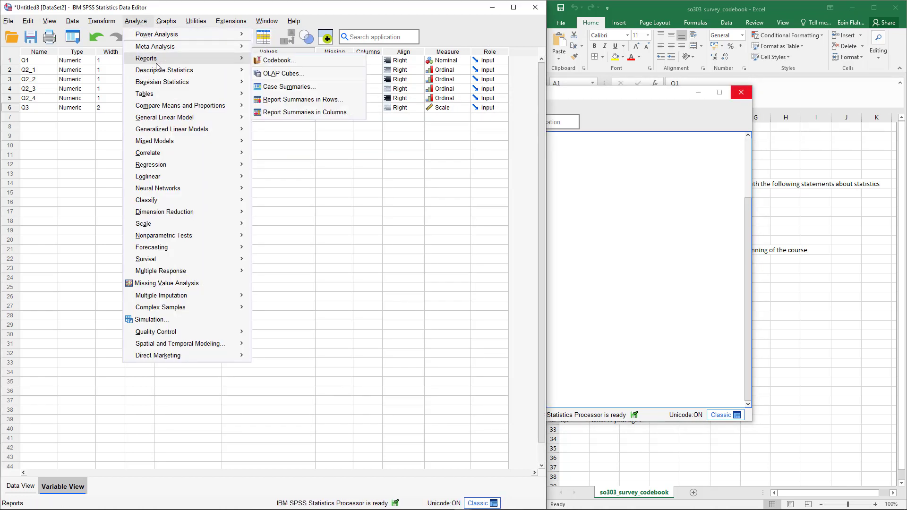
mouse_move(158, 72)
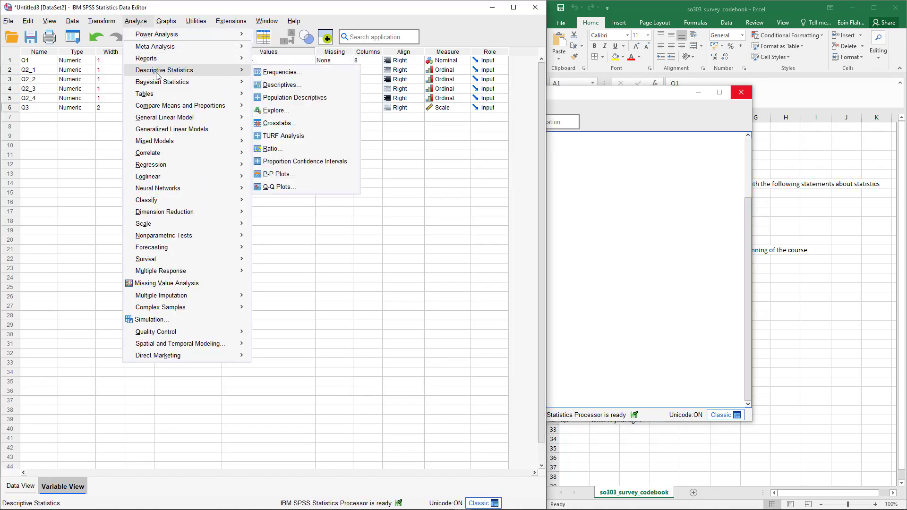
left_click(280, 85)
left_click(194, 267)
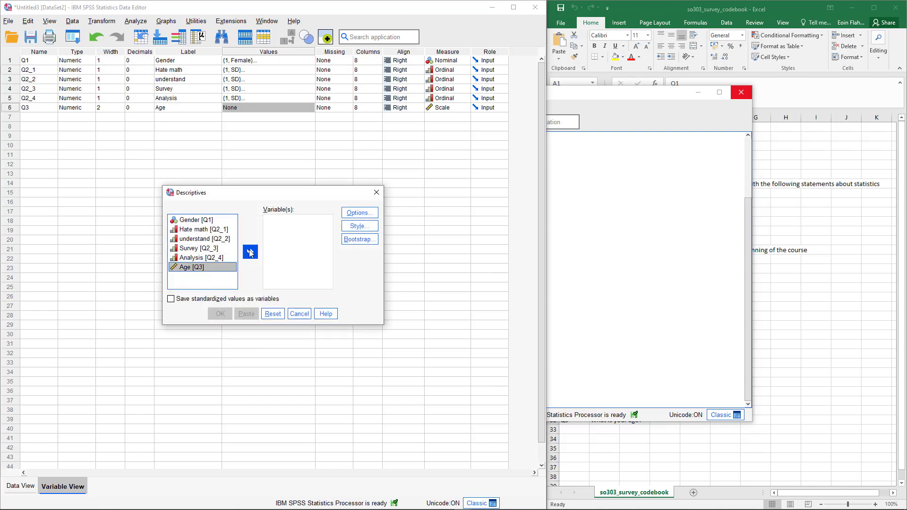
left_click(250, 253)
left_click(221, 314)
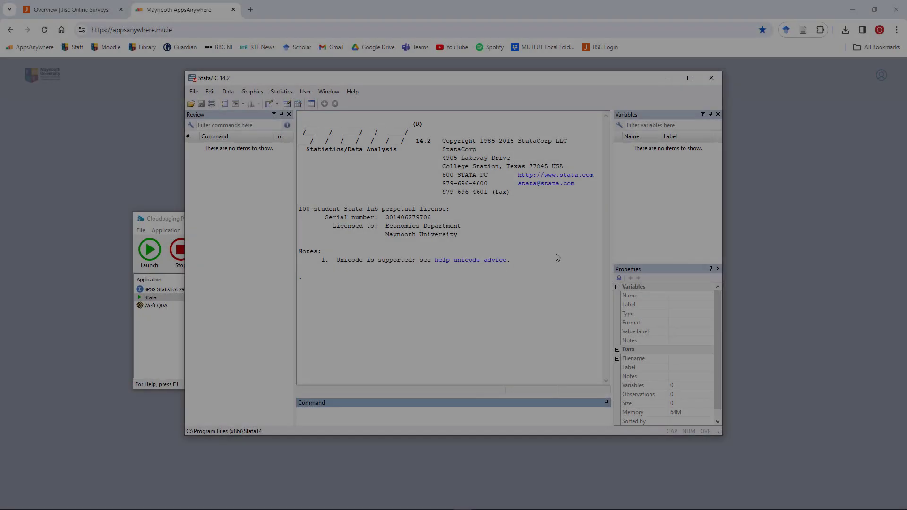
Import the delimited text file so303_survey_1.csv from the JISC folder into Stata with the default import settings.
left_click_drag(545, 78, 518, 106)
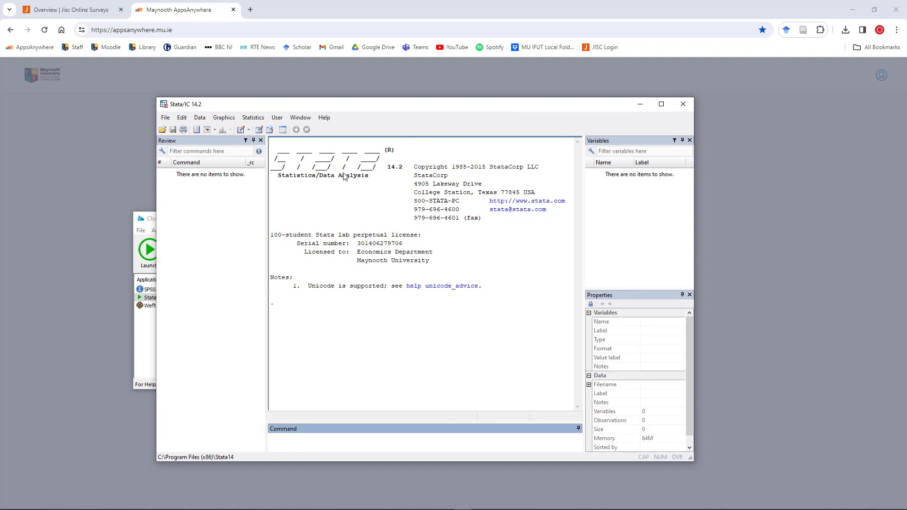
left_click(166, 118)
mouse_move(190, 219)
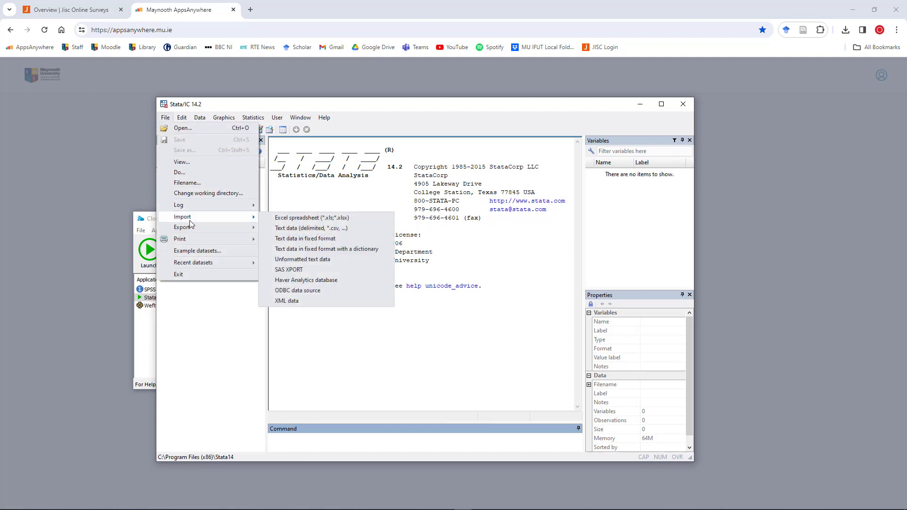
left_click(333, 229)
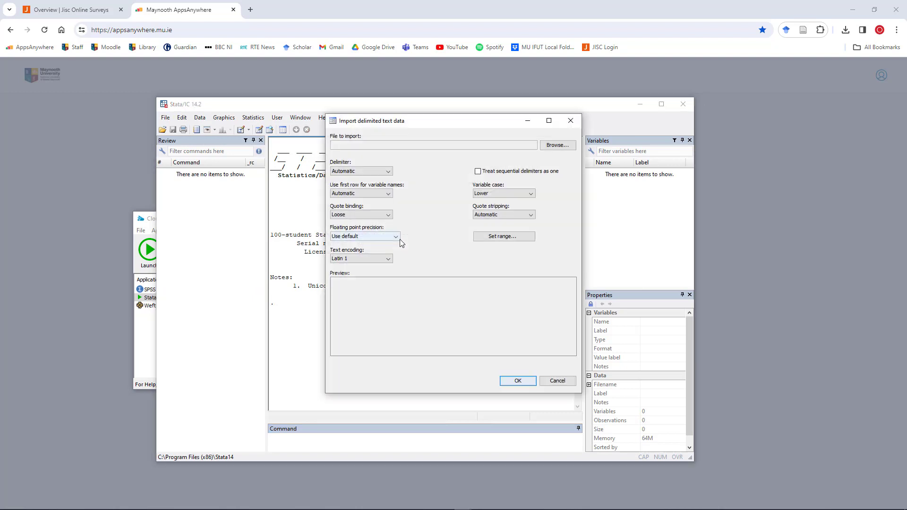
left_click(559, 147)
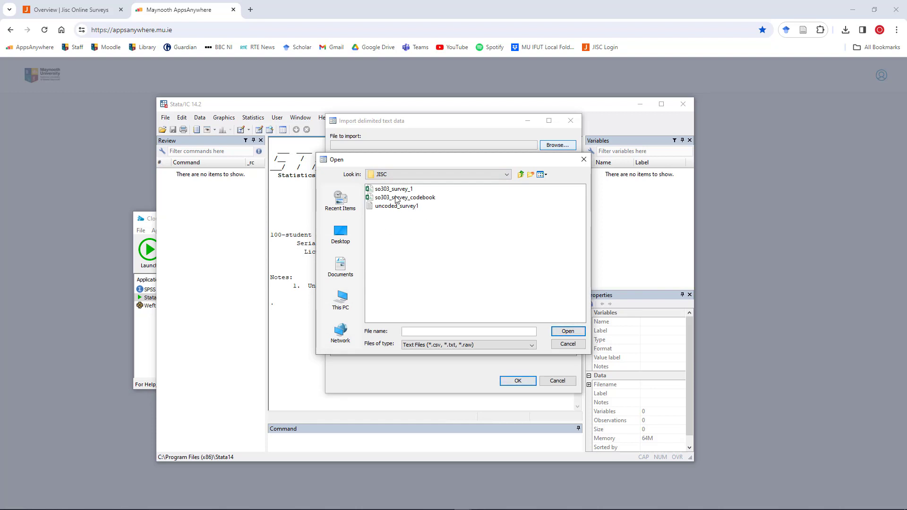
left_click(385, 189)
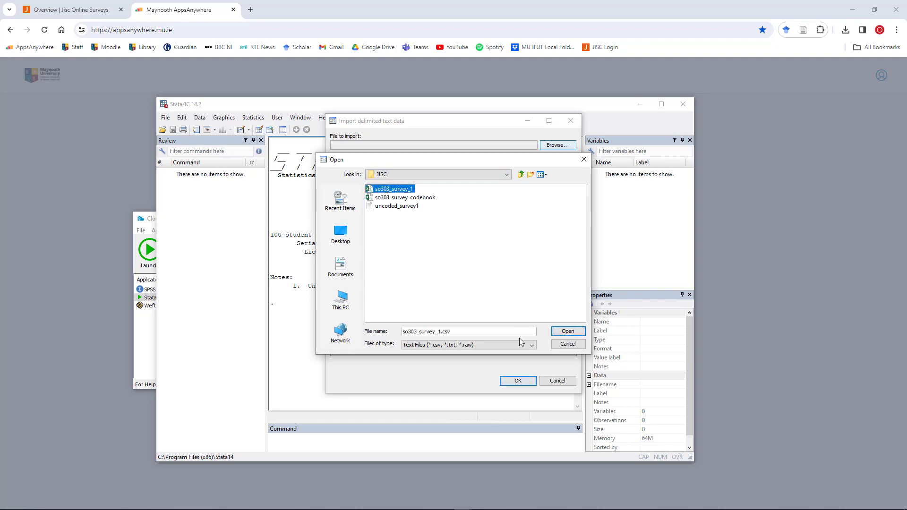
left_click(567, 333)
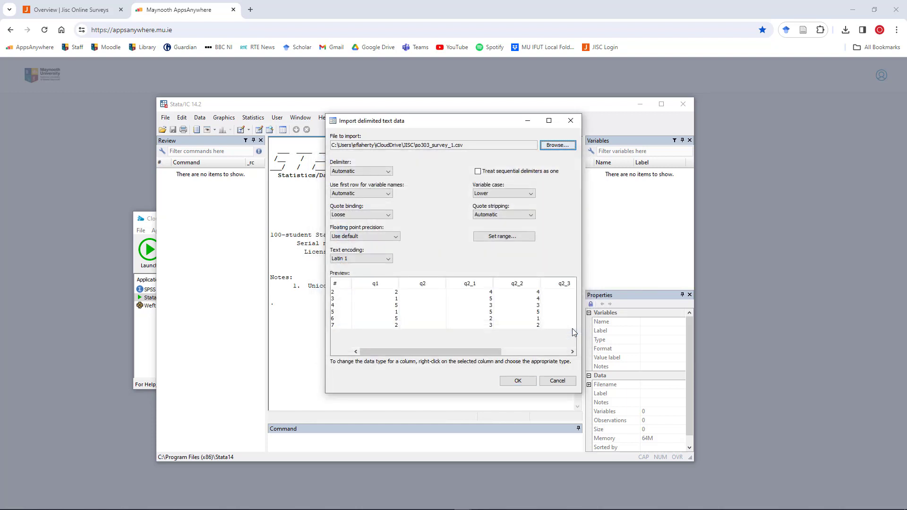
scroll(348, 296, "down", 5)
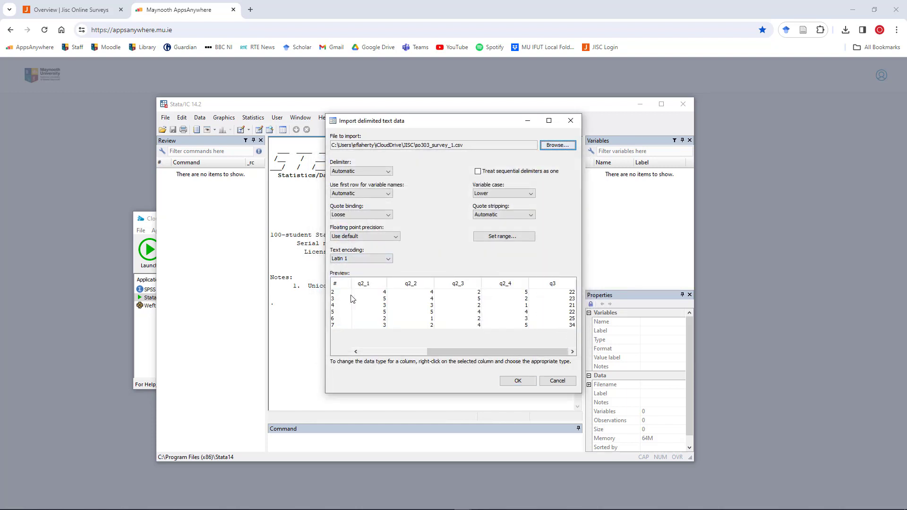
left_click_drag(518, 351, 419, 352)
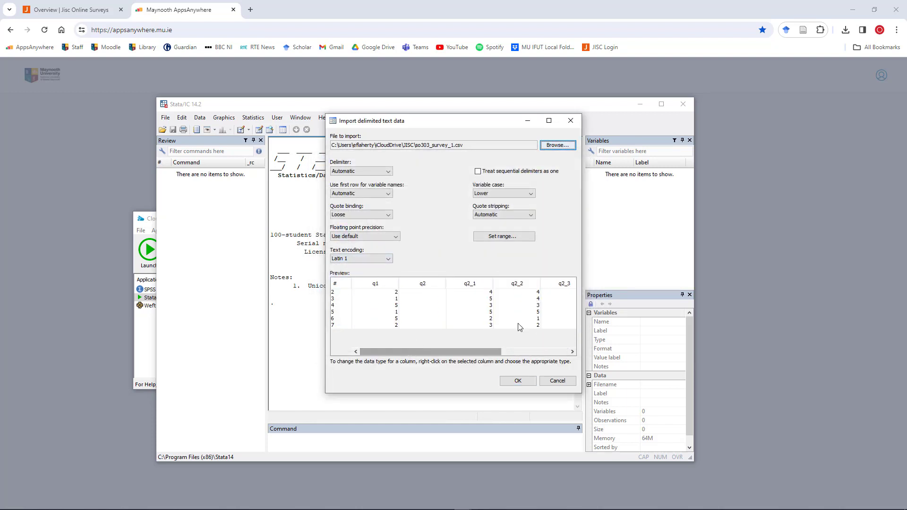
left_click(518, 384)
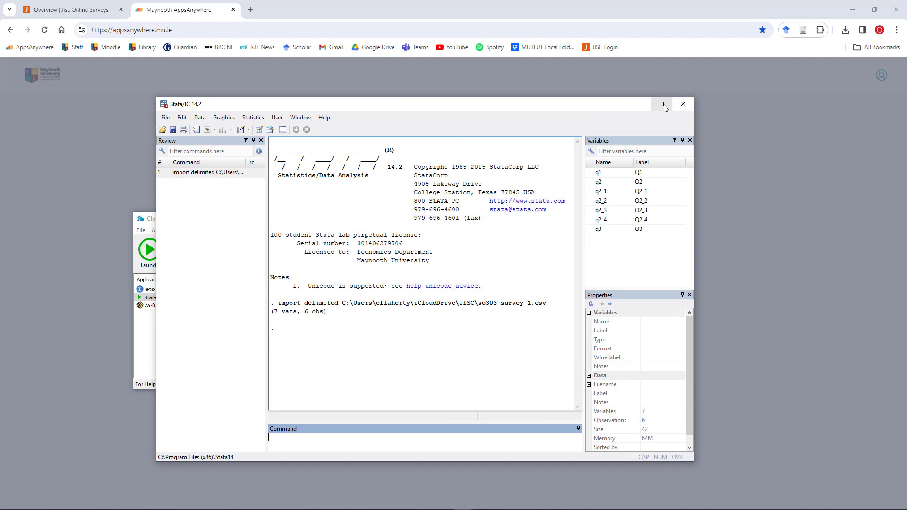
Open the imported dataset in the Data Editor with the edit command.
left_click(350, 437)
type("edit")
key("Return")
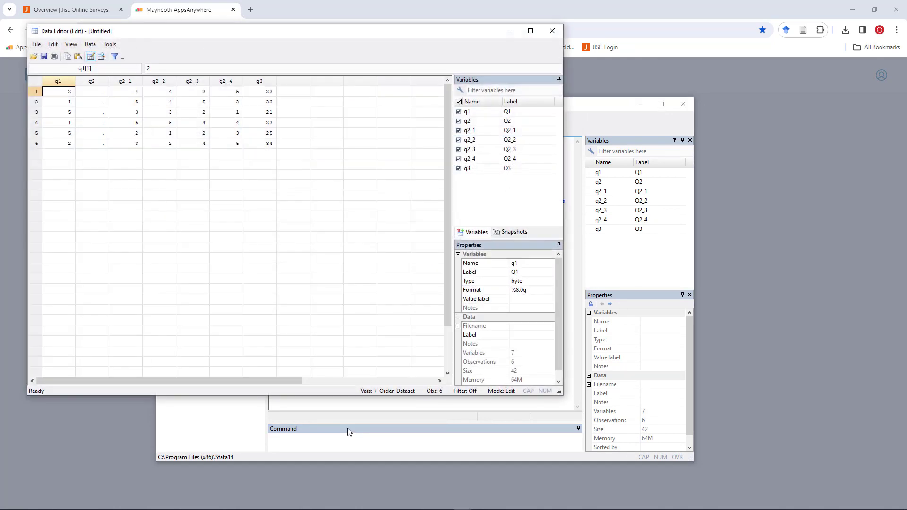
left_click_drag(232, 40, 324, 89)
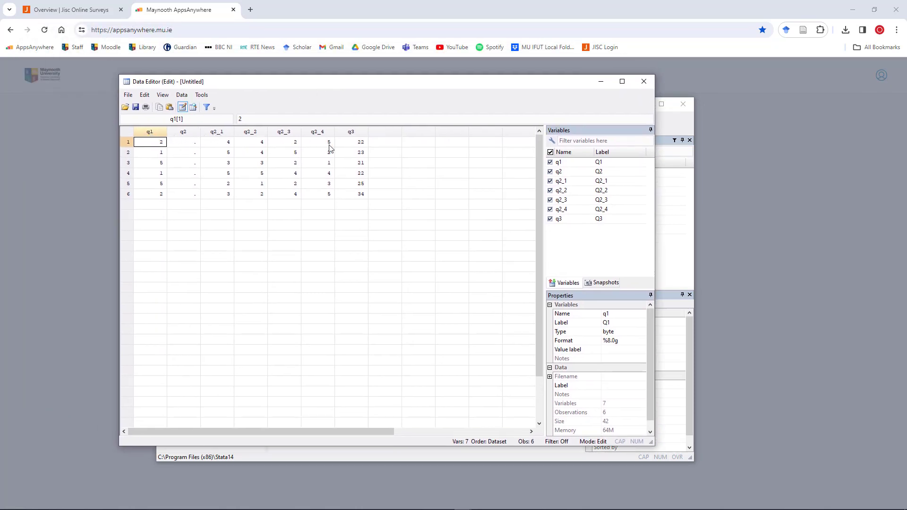
Drop the empty variable q2 from the dataset and close the Data Editor.
right_click(183, 135)
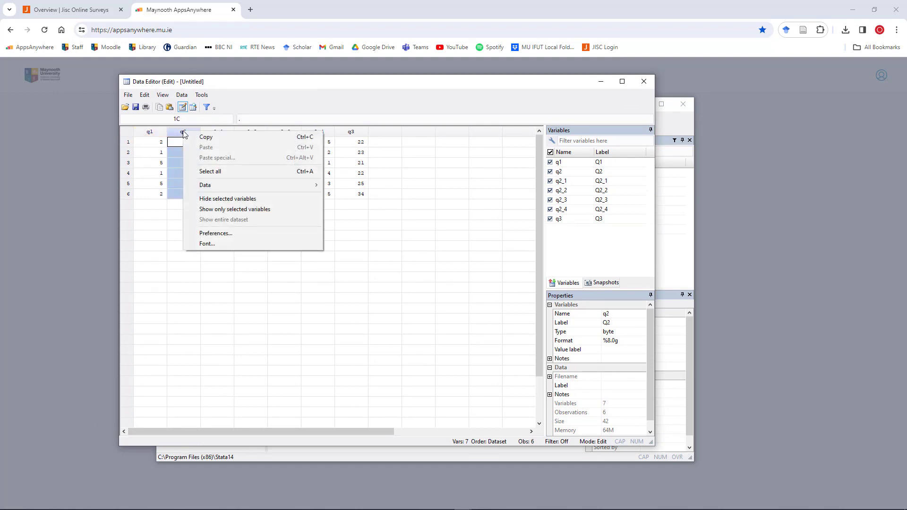
mouse_move(273, 185)
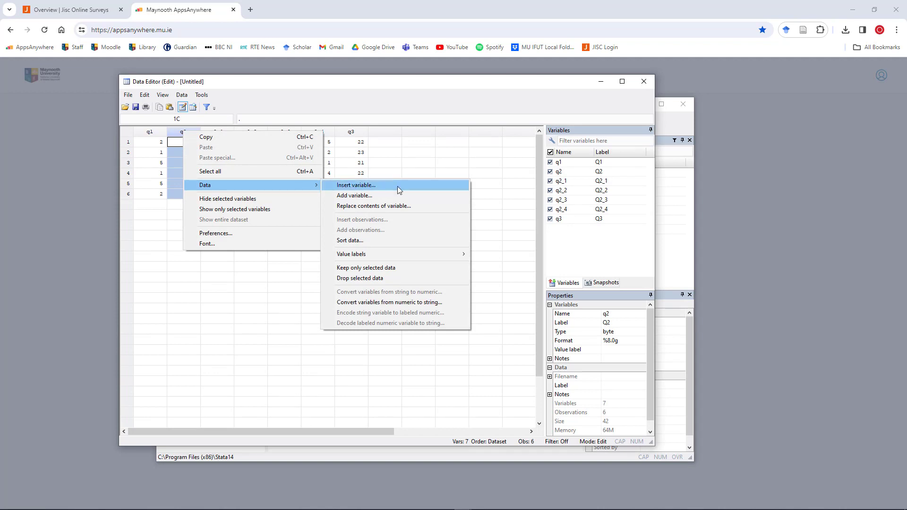
left_click(389, 278)
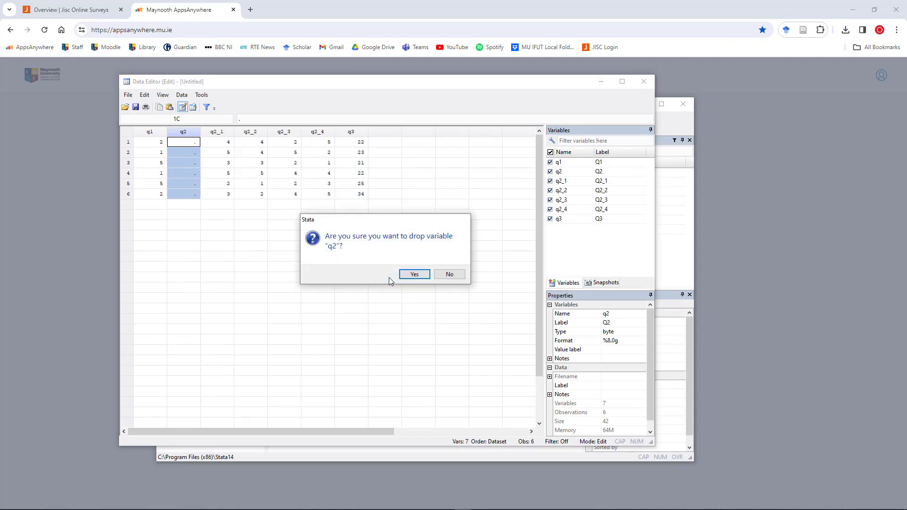
left_click(415, 274)
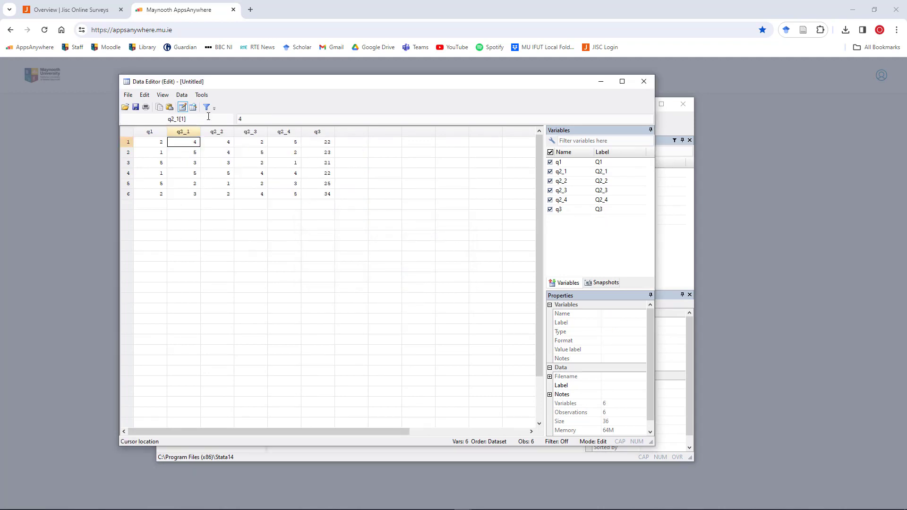
left_click(645, 84)
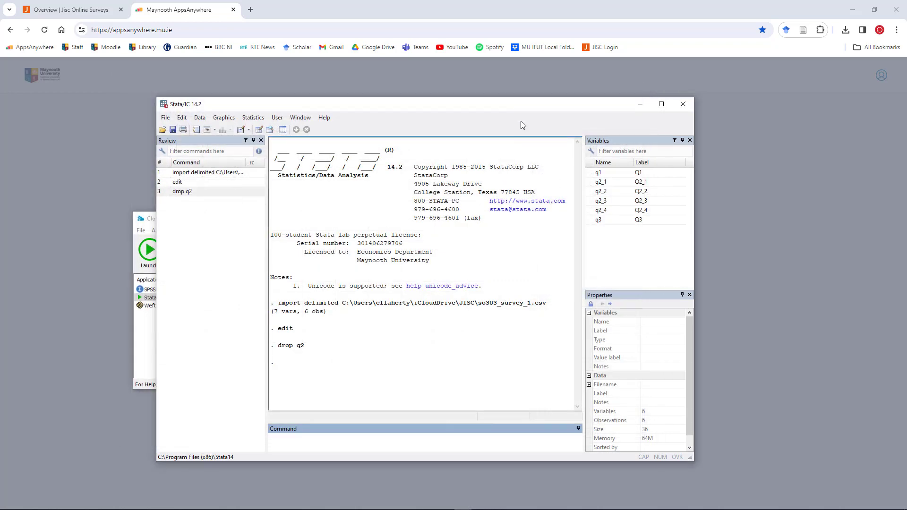
Open a new do-file and arrange its window so the Variables list stays visible.
left_click_drag(523, 108, 489, 88)
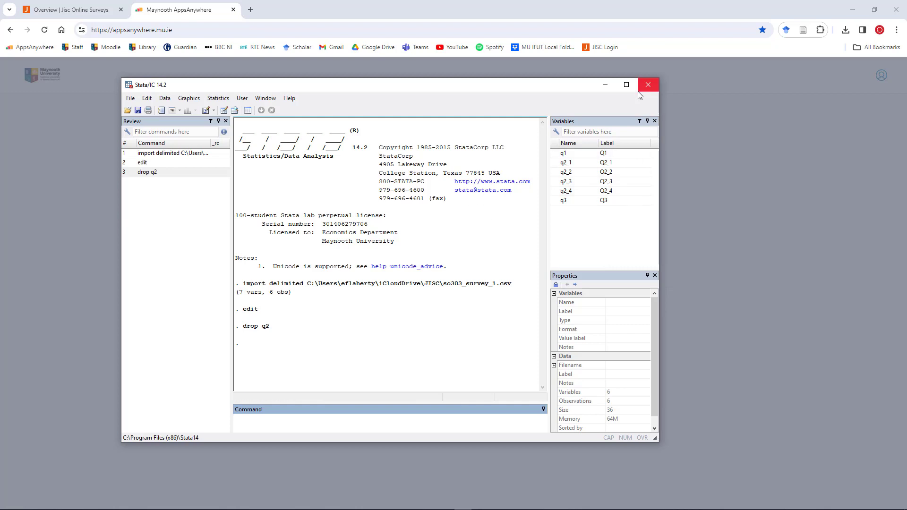
left_click_drag(542, 90, 446, 81)
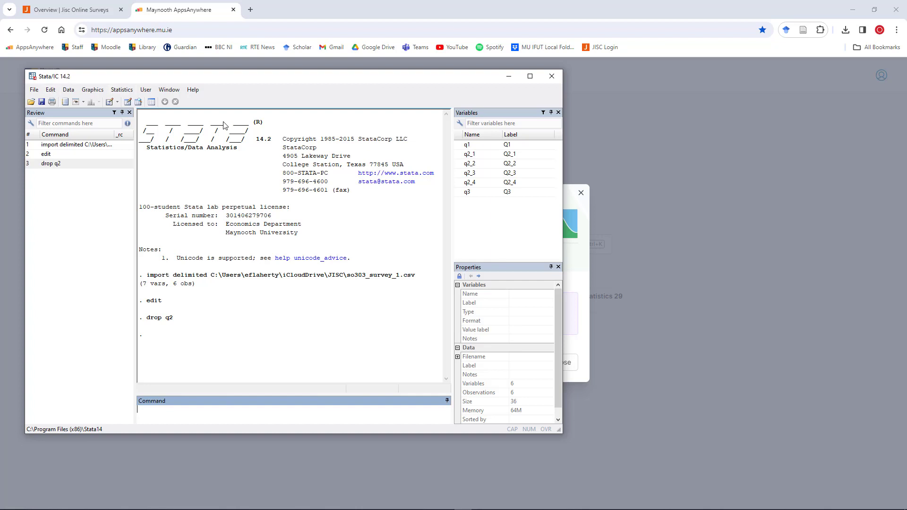
left_click(109, 102)
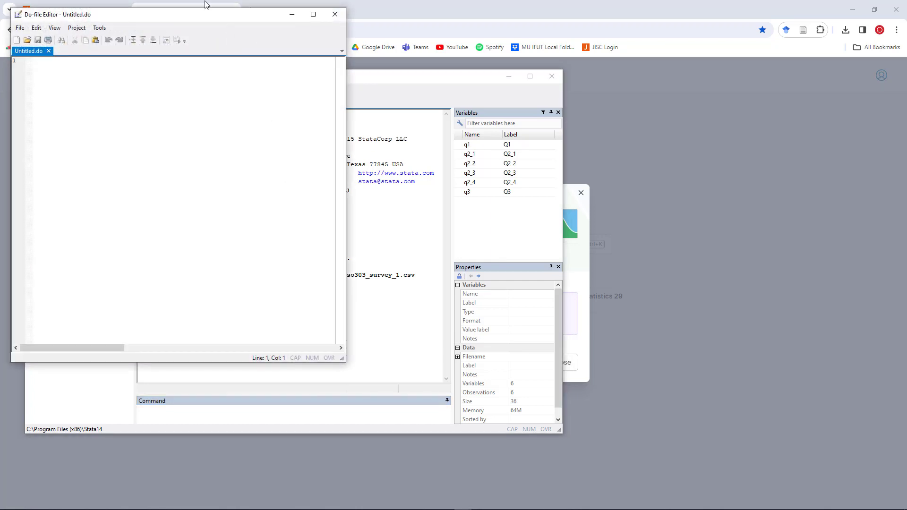
left_click_drag(206, 17, 247, 88)
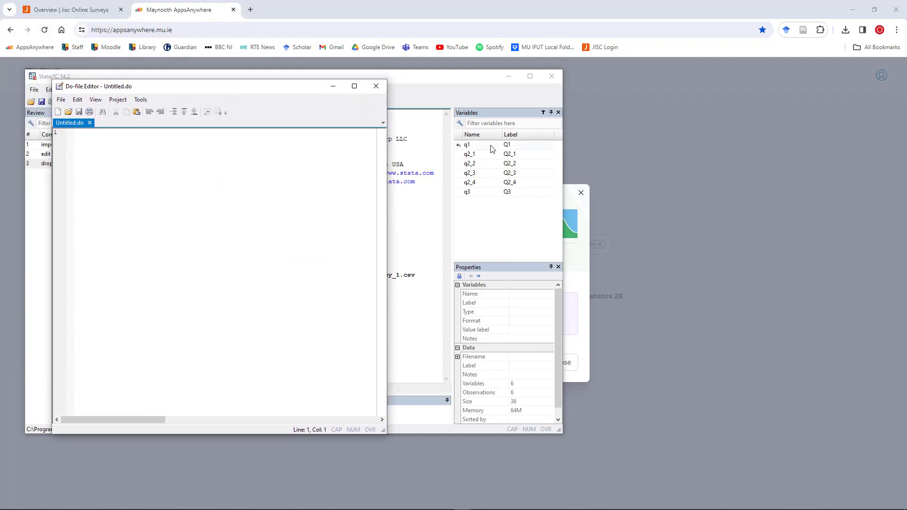
Bring up the so303_survey_codebook workbook in Excel and narrow its window to fit beside the do-file and the Variables list.
mouse_move(290, 506)
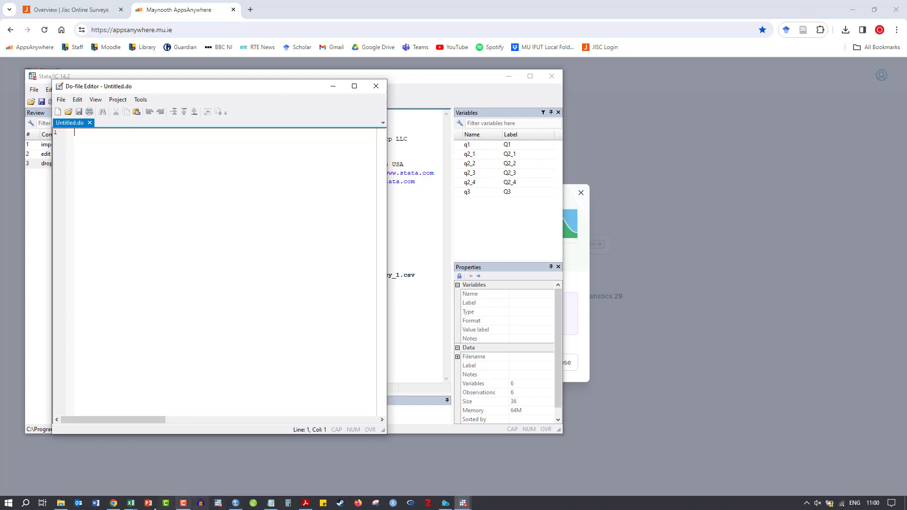
mouse_move(137, 504)
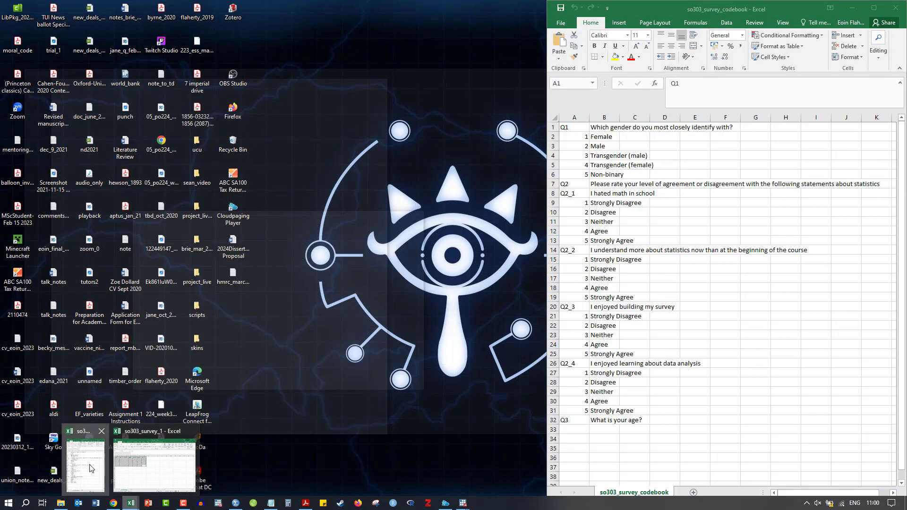
left_click(85, 465)
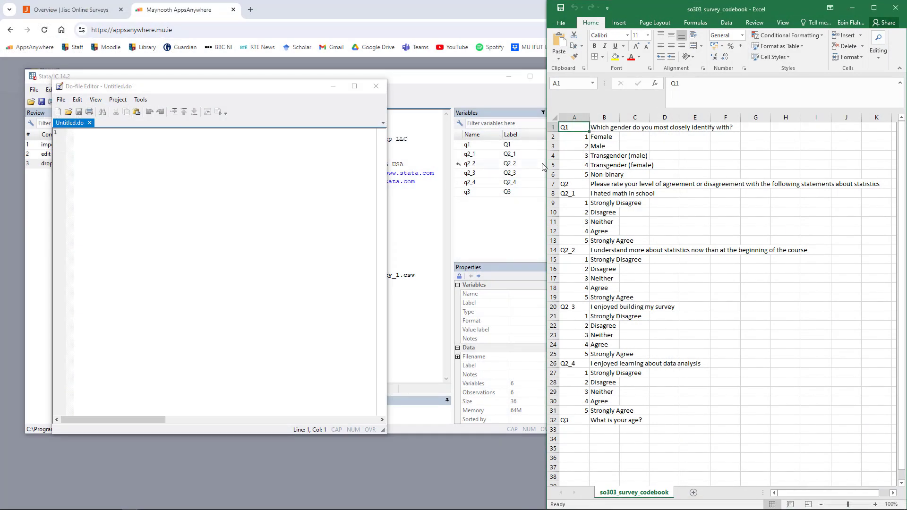
left_click(206, 180)
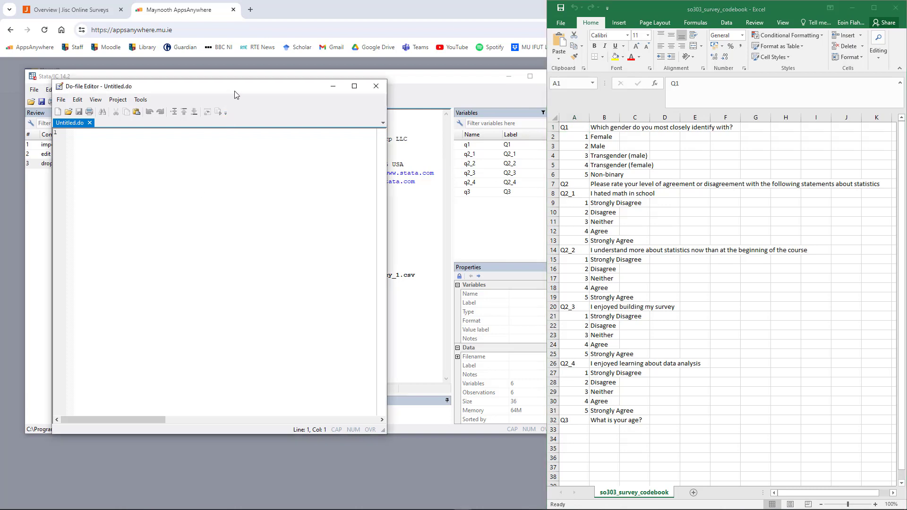
left_click_drag(239, 91, 229, 104)
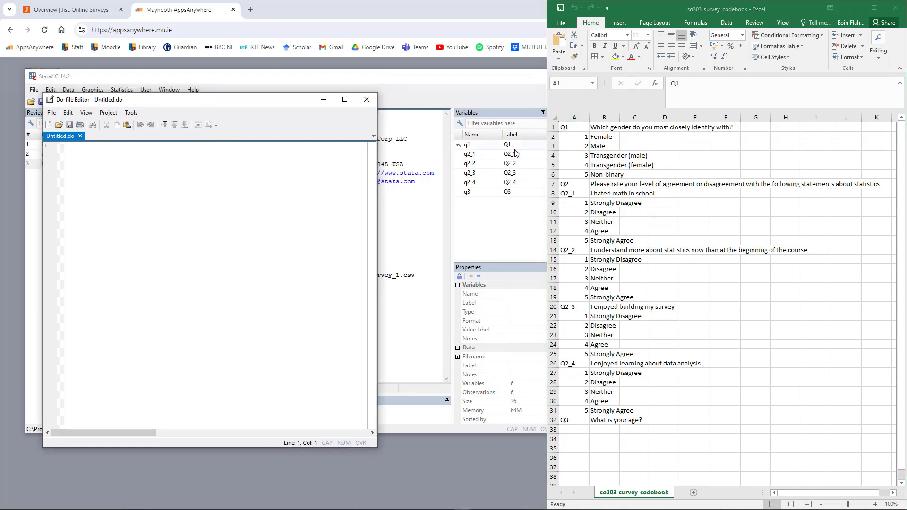
left_click_drag(549, 140, 590, 142)
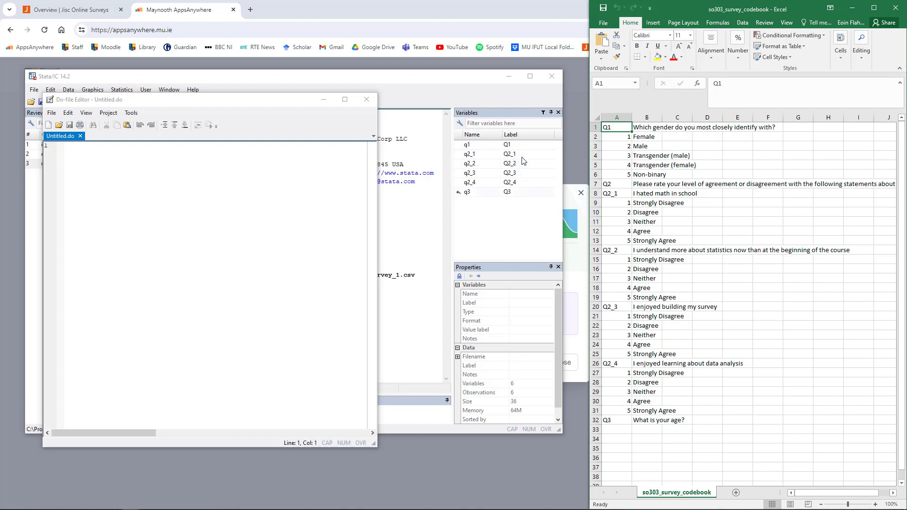
Write the do-file line label var q1 "Gender" and run only that line.
left_click(236, 160)
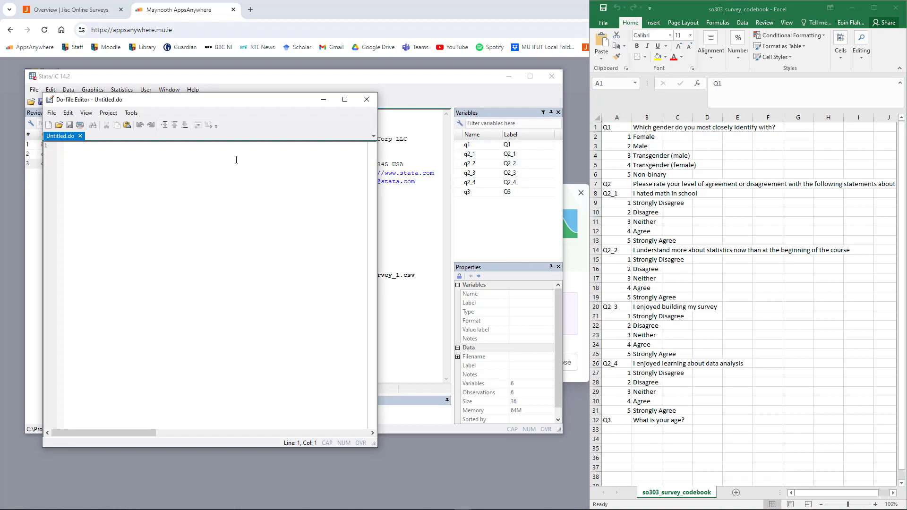
type("label var q1 \"G")
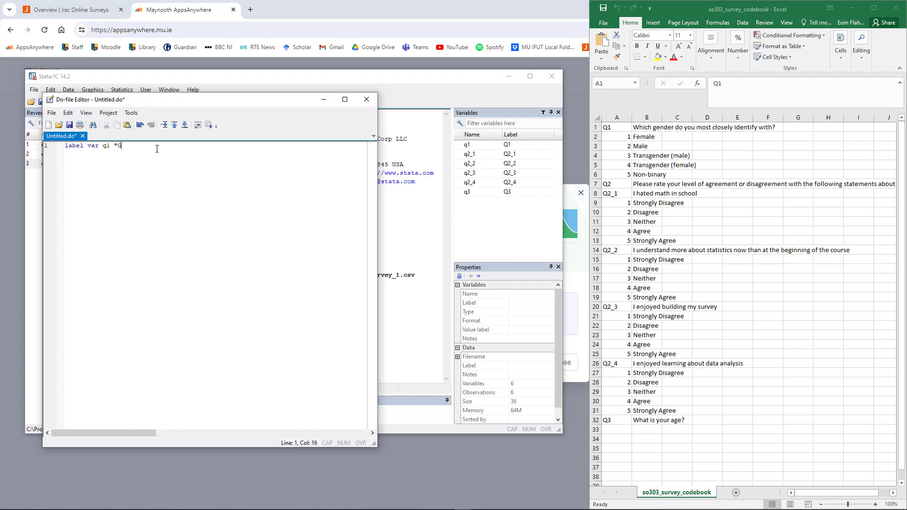
type("ender\"")
left_click_drag(144, 146, 39, 141)
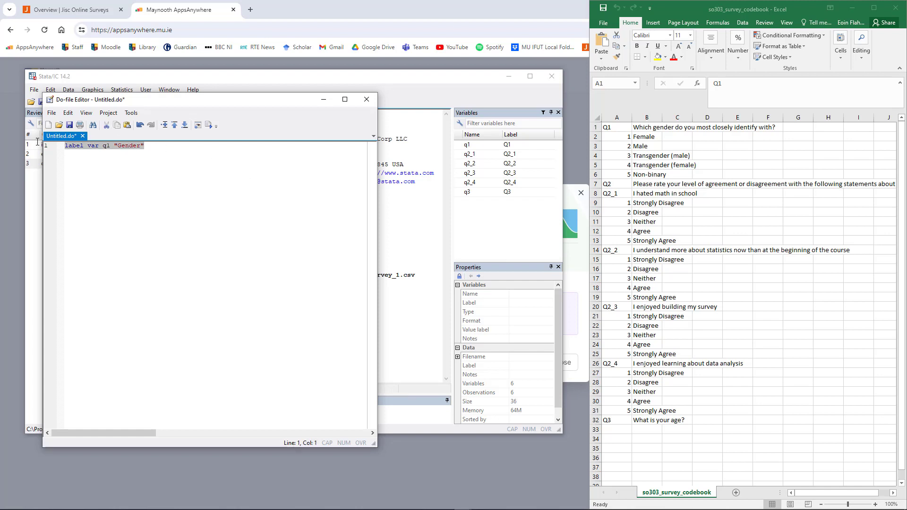
left_click(171, 171)
key("shift+Home")
key("End")
left_click(43, 146)
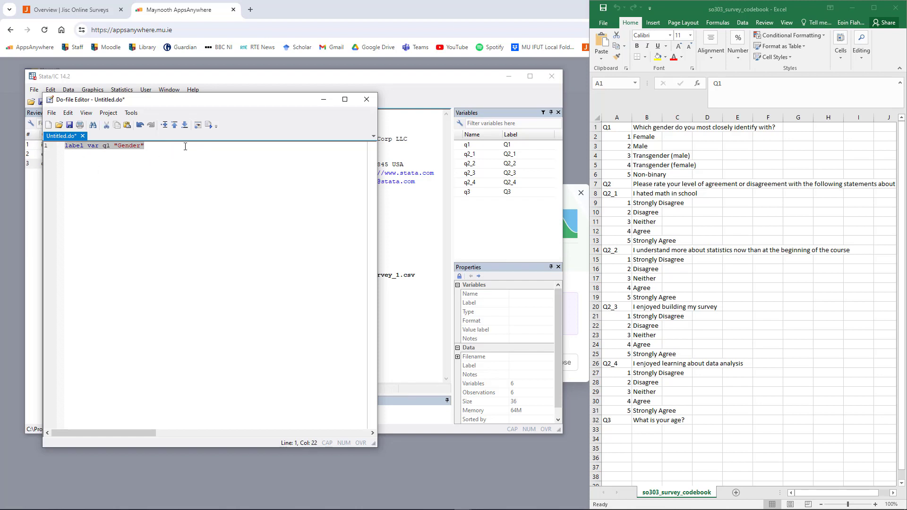
left_click(210, 125)
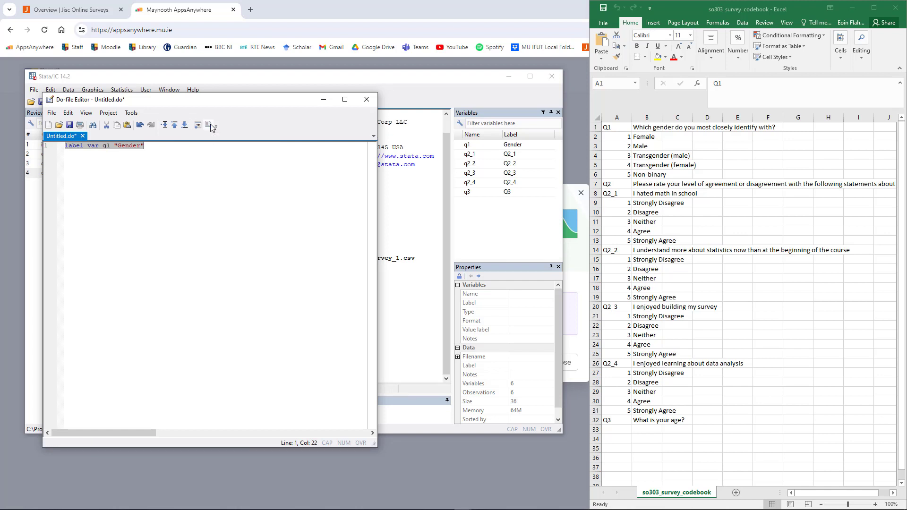
Add the do-file line label var q2_1 "I hated math in school" and run only that line.
left_click(166, 152)
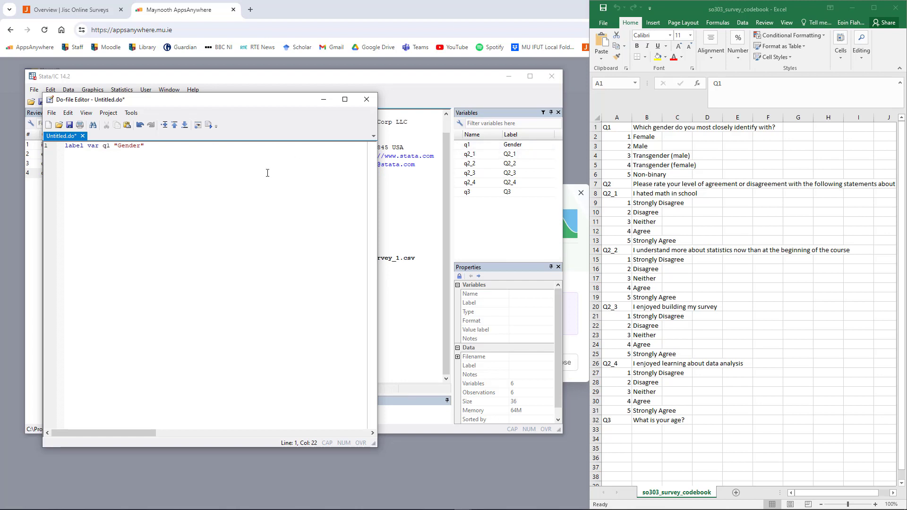
key("Return")
type("label ")
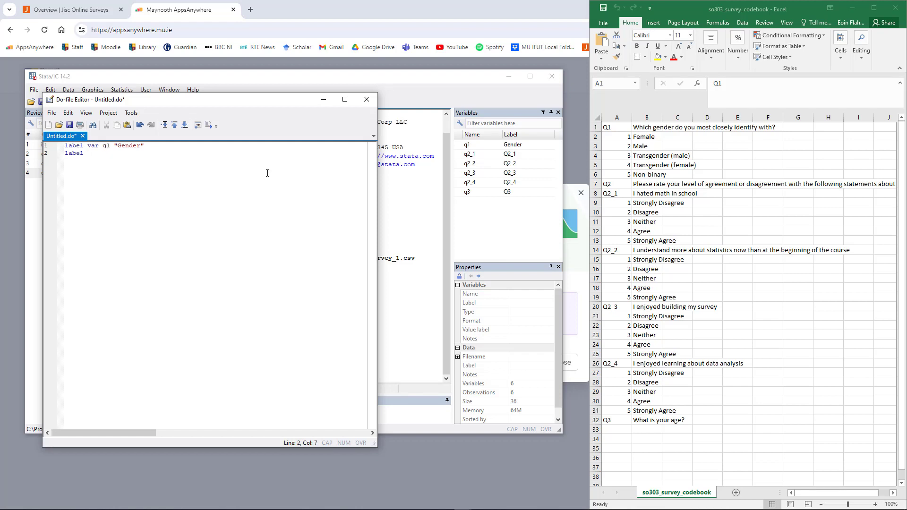
type("var q2")
type("_1 \"I hated math in school")
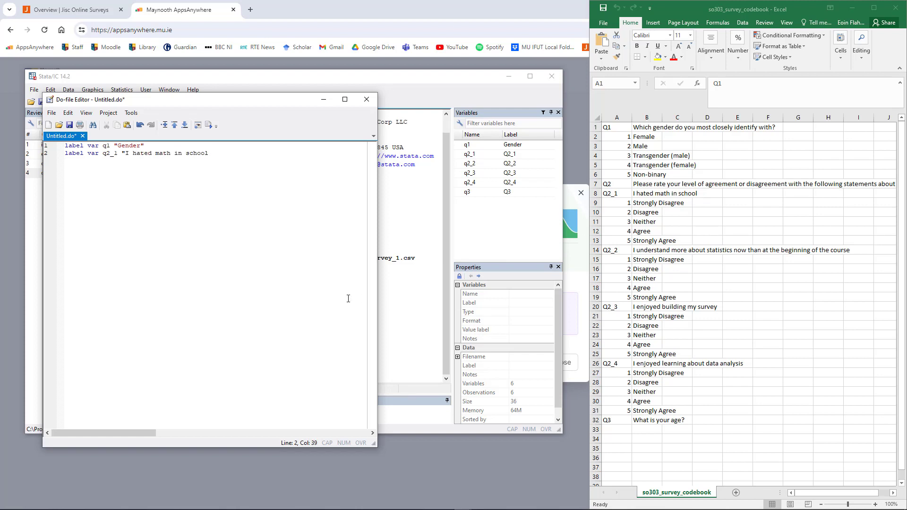
left_click_drag(252, 159, 55, 158)
left_click_drag(224, 161, 67, 156)
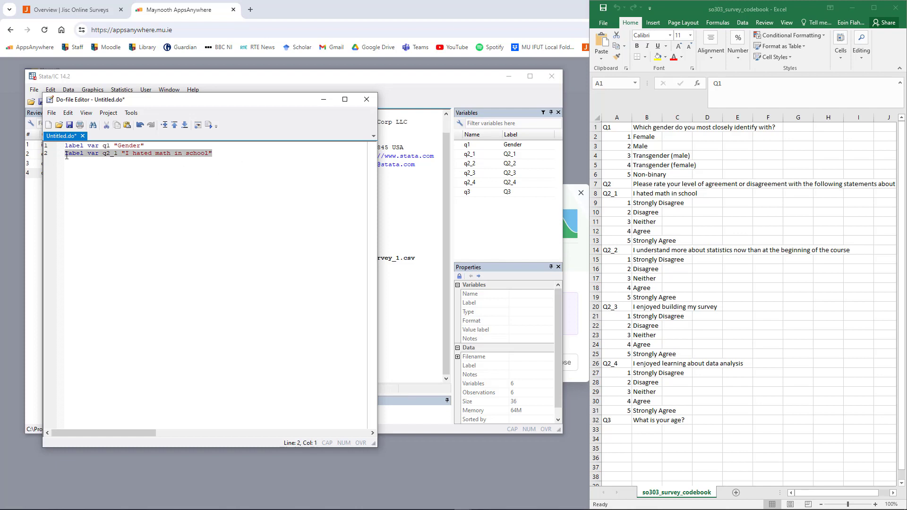
key("ctrl+d")
Add the do-file line label var q3 "Age", run only that line, and leave a blank line below it.
left_click(258, 183)
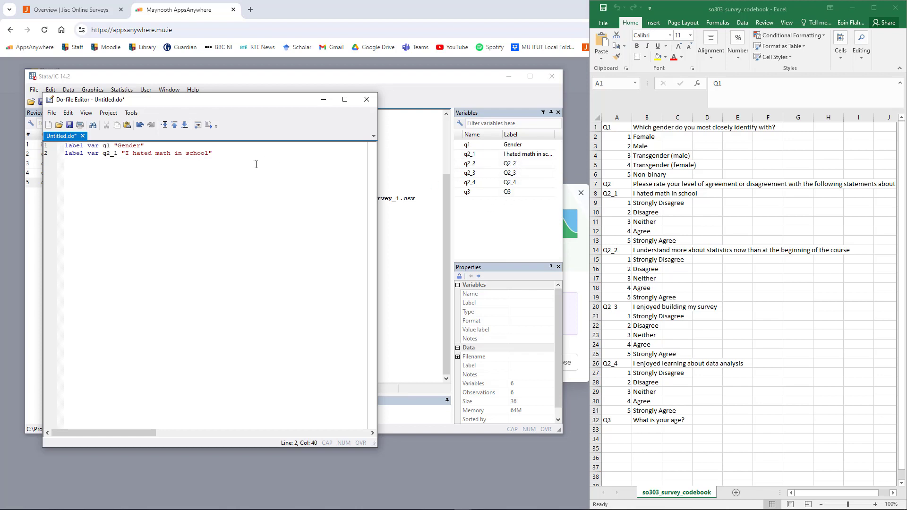
key("Return")
type("label var q3 \"Age")
left_click_drag(135, 163, 64, 161)
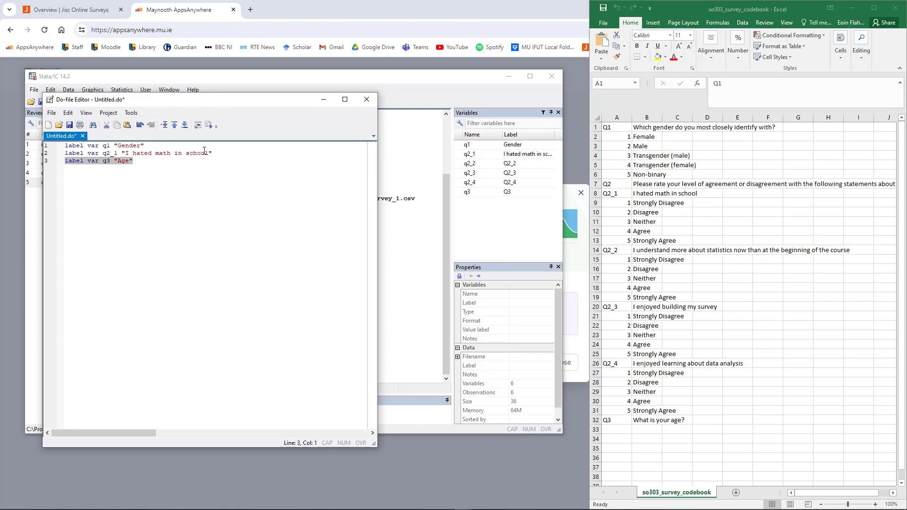
left_click(209, 125)
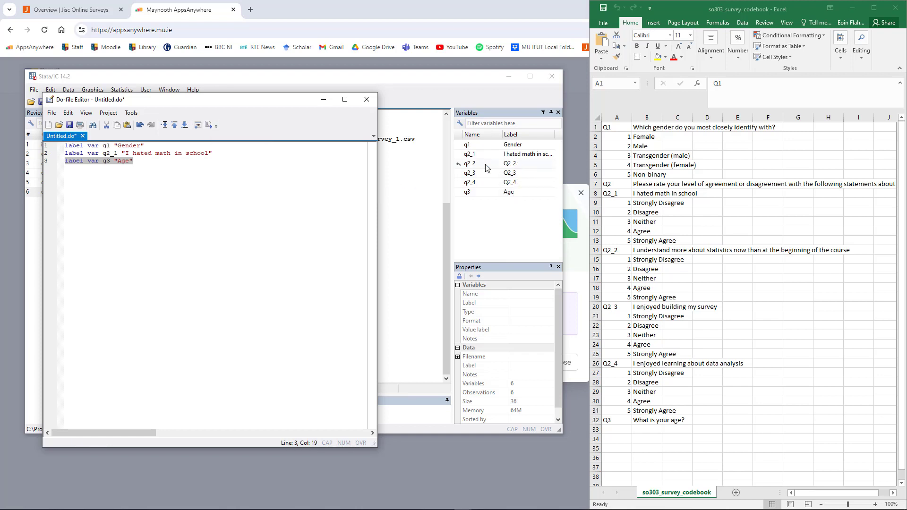
left_click(271, 192)
key("Return")
key("Return")
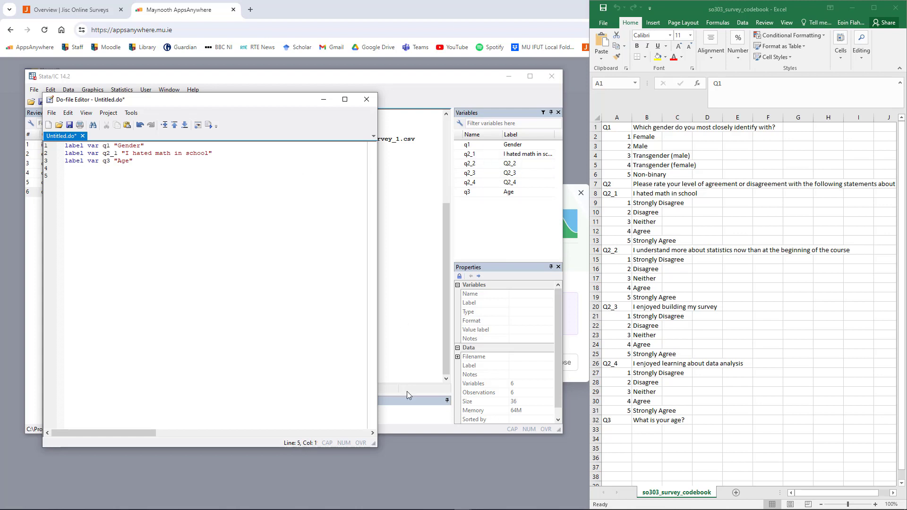
Tabulate q1 from the command line to see its frequencies before value labels are assigned.
left_click(409, 408)
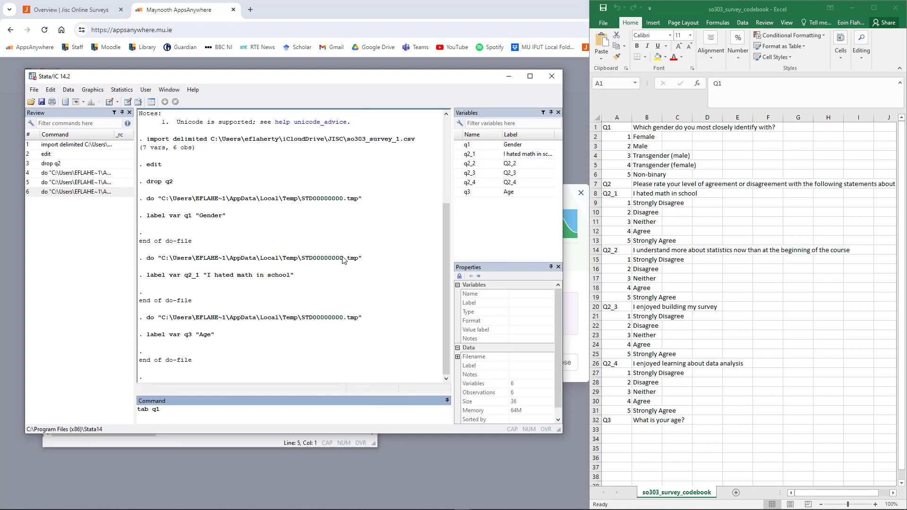
key("Return")
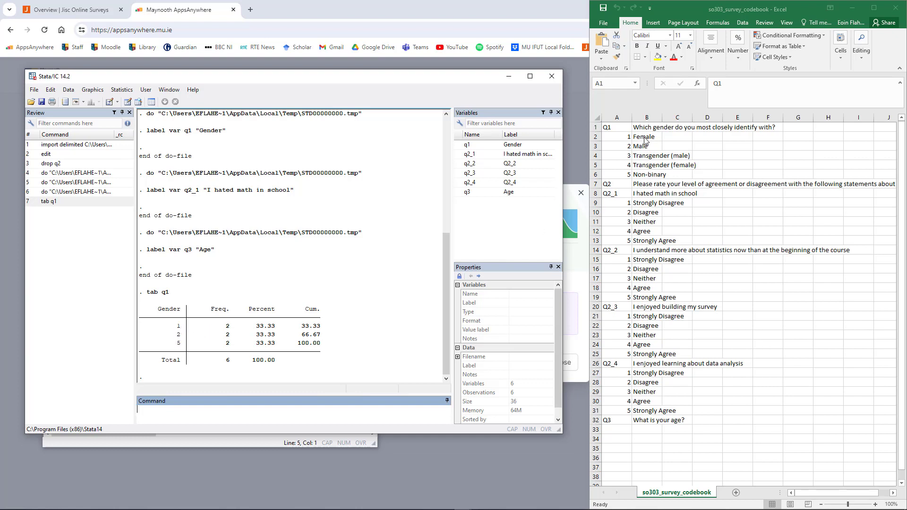
Write a do-file line defining value label gender: 1 "Female", 2 "Male", 3 "Trans (male)", 4 "Trans (female)", 5 "Non-binary".
key("alt+Tab")
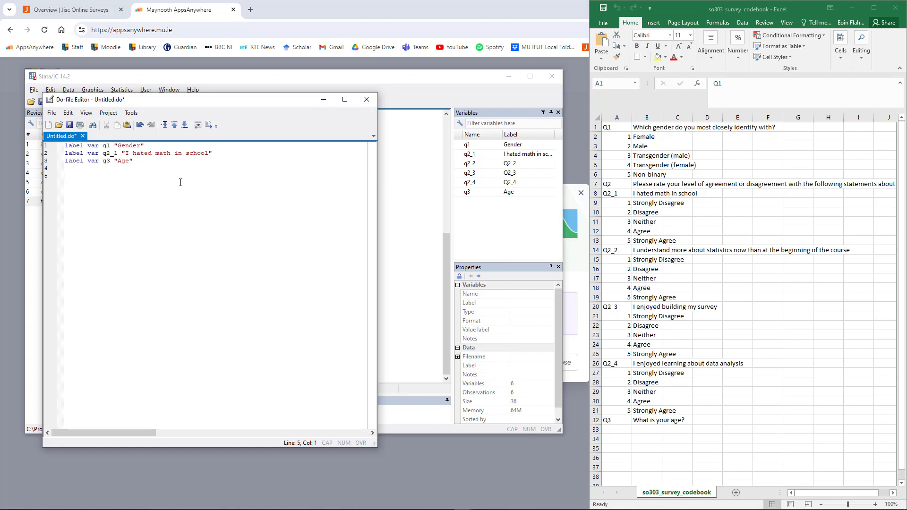
type("label define gender")
key("BackSpace")
key("BackSpace")
key("BackSpace")
type("1\"Fem")
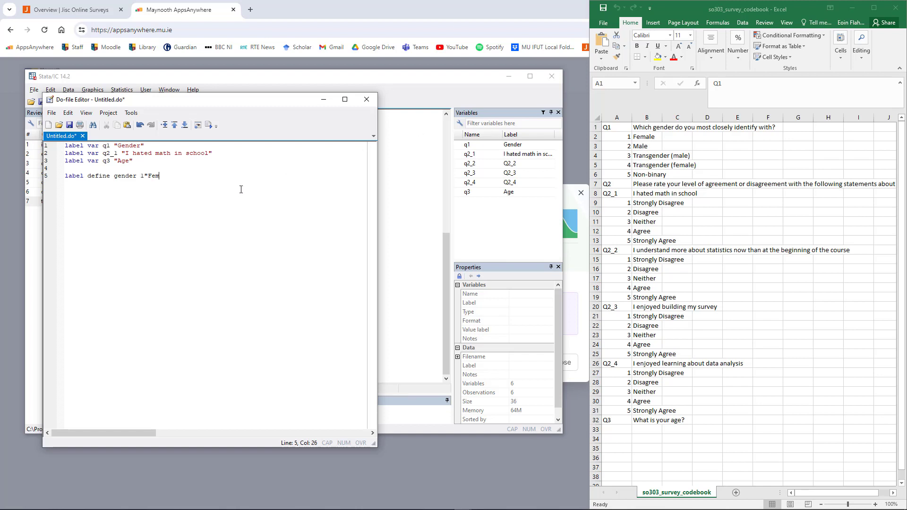
type("ale\"")
type("2\"Male\" 3\"Trans (male)\" 4\"Trans (female)")
type(" 5")
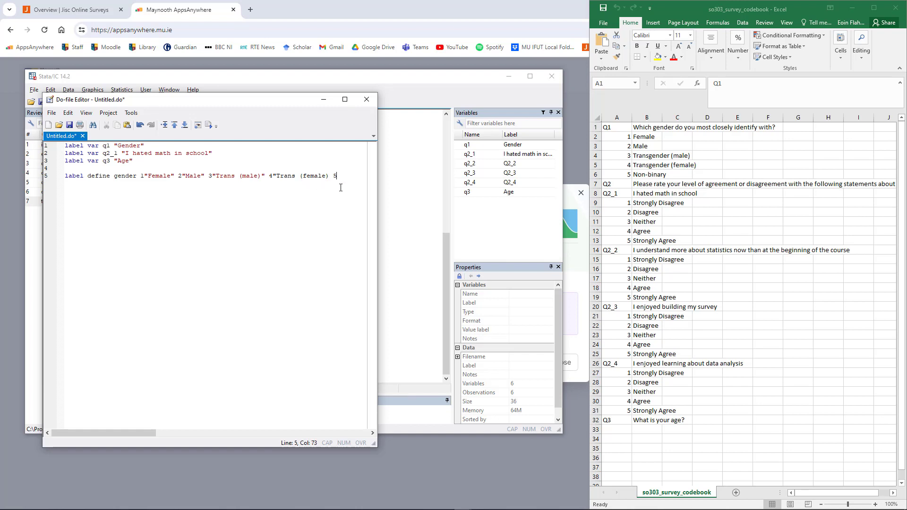
type("\"Non-binary")
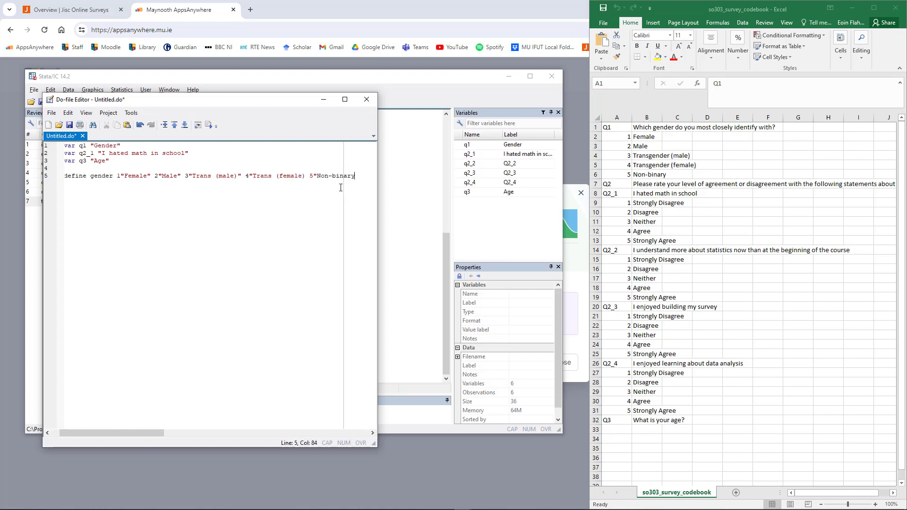
Widen the do-file window to fit the whole label define line, run that line, and check the output.
left_click_drag(377, 203, 456, 199)
left_click_drag(201, 432, 191, 433)
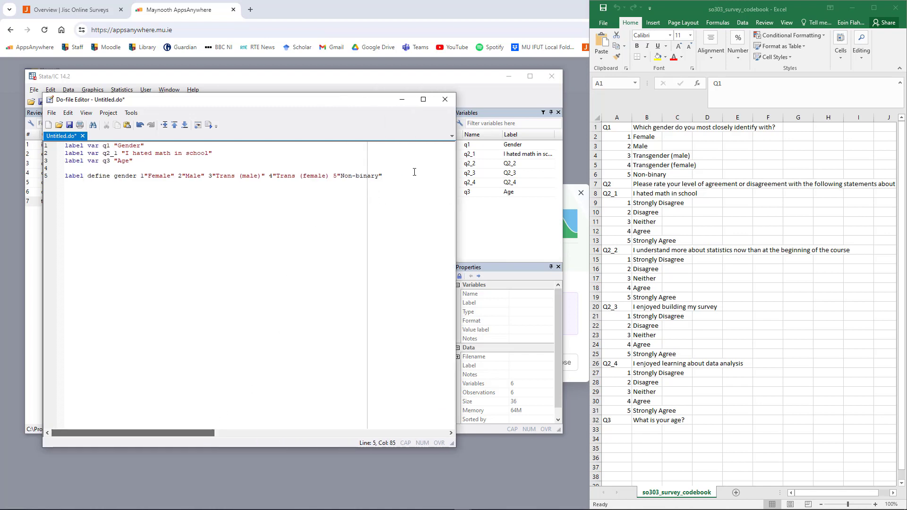
left_click_drag(392, 179, 57, 182)
key("ctrl+d")
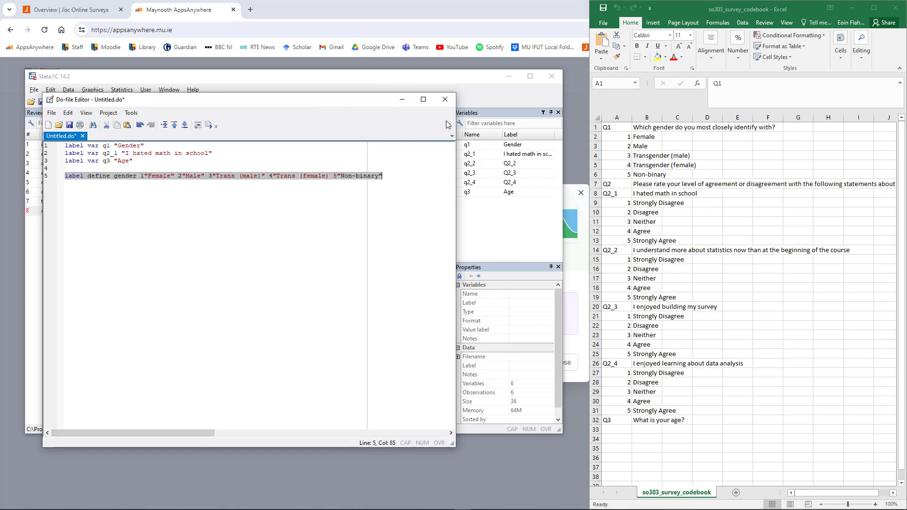
left_click(416, 76)
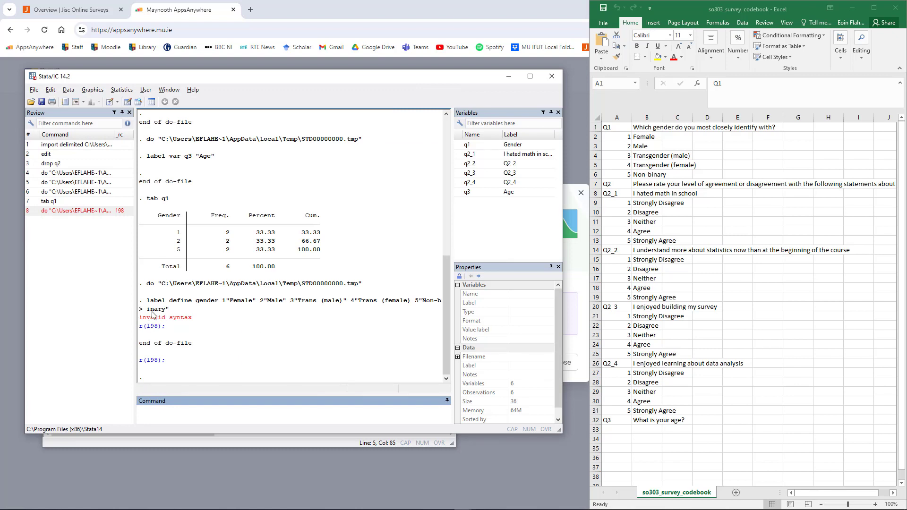
Try removing the parentheses from the Trans (male) and Trans (female) labels in the label define line.
key("alt+Tab")
left_click(173, 181)
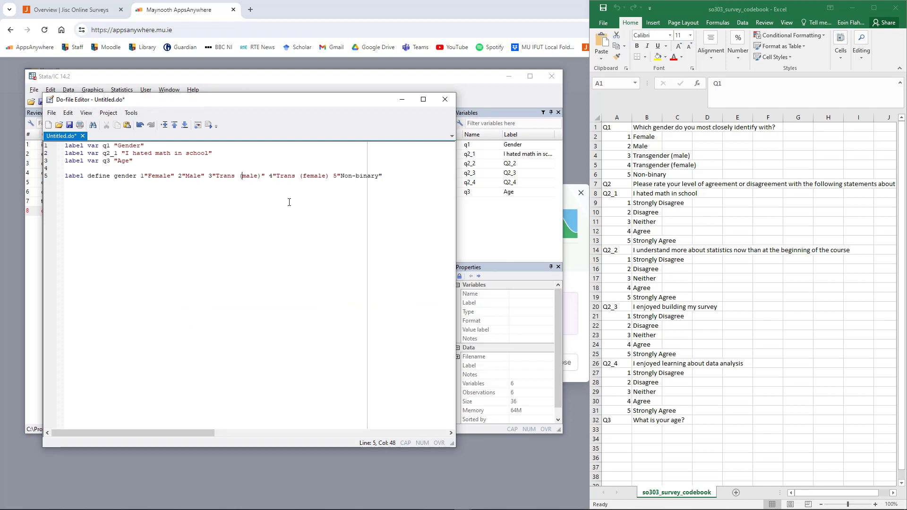
key("BackSpace")
key("Right")
key("Right")
key("Right")
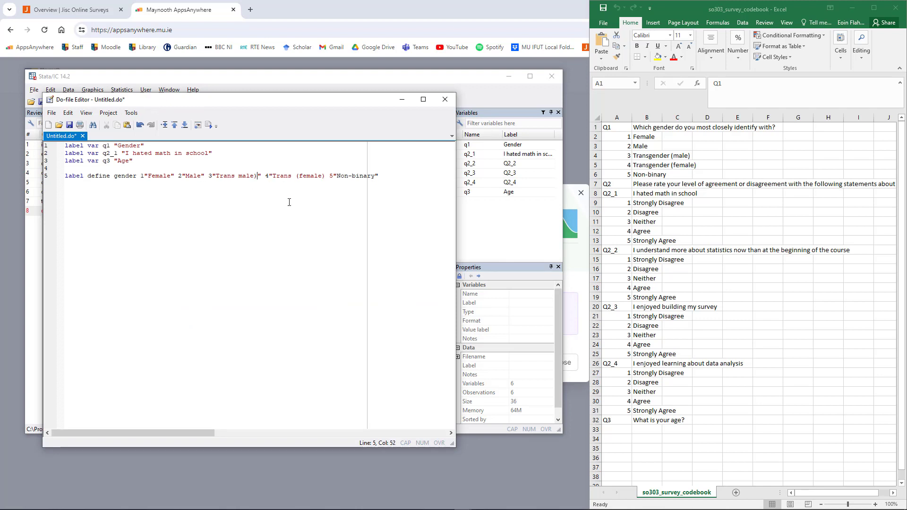
key("BackSpace")
key("Right")
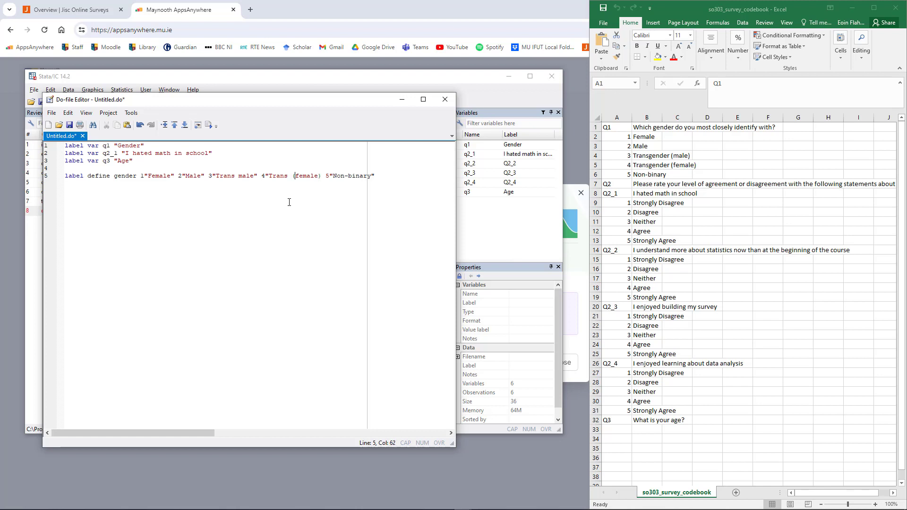
key("BackSpace")
key("Right")
key("Right")
key("Delete")
Run the label define line without parentheses and check the output in the results window.
left_click_drag(375, 176, 53, 177)
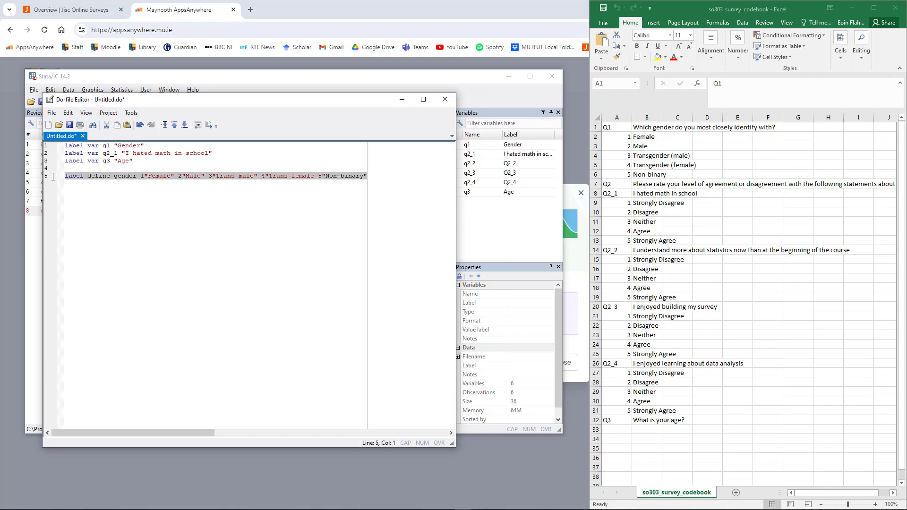
key("ctrl+d")
left_click(382, 78)
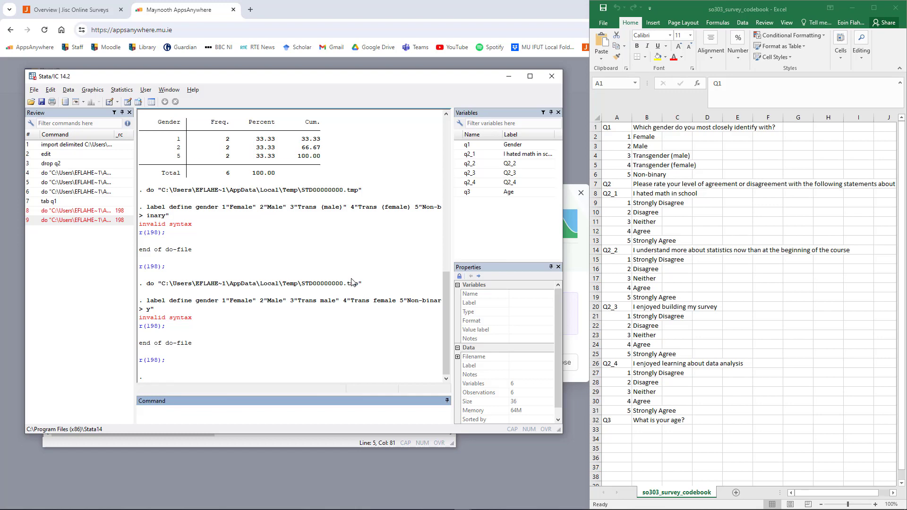
Insert a closing quotation mark after Trans female in the label define line and select the whole line.
key("alt+Tab")
left_click(100, 188)
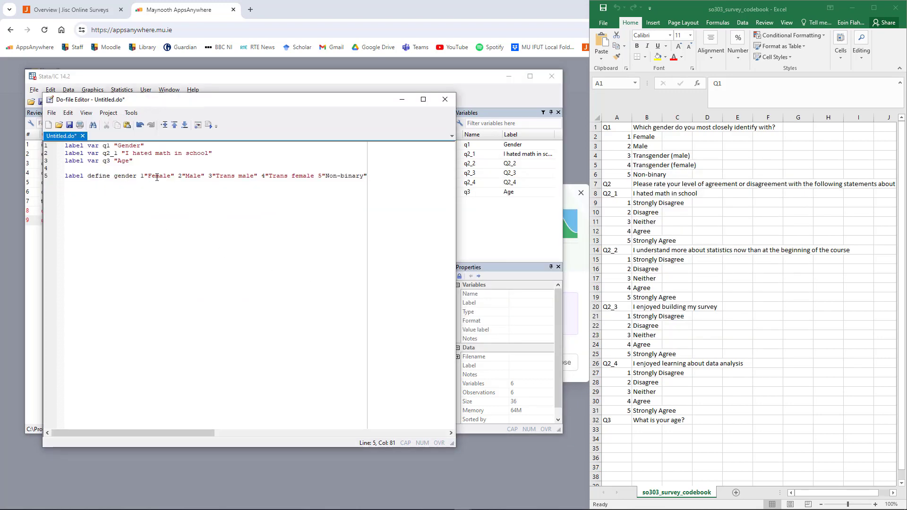
left_click(314, 175)
type("\"")
left_click_drag(371, 176, 61, 176)
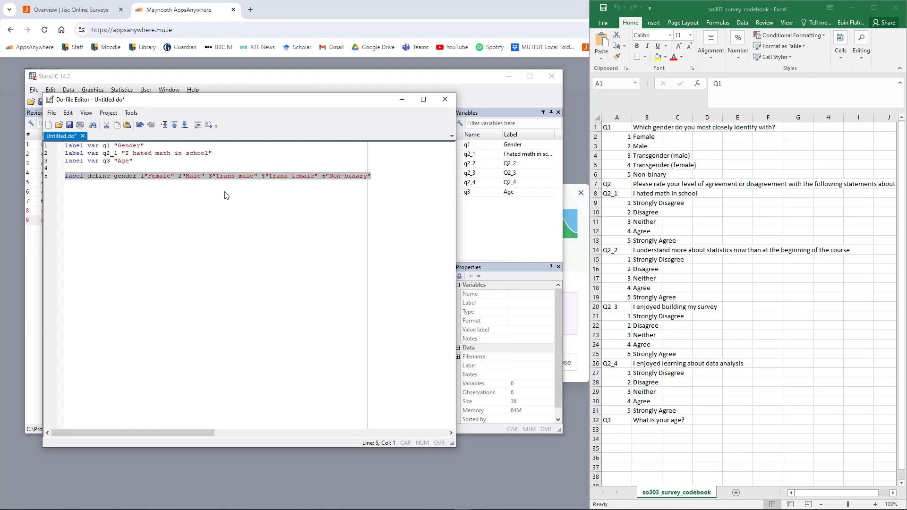
Undo the edits to the label define line back to the labels Trans (male) and Trans (female).
key("End")
key("ctrl+z")
key("ctrl+z")
key("ctrl+z")
key("ctrl+z")
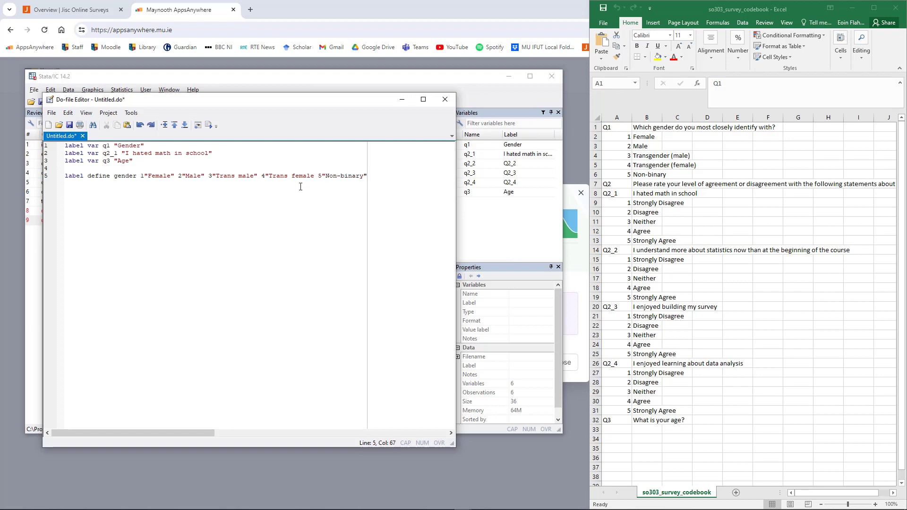
key("ctrl+z")
key("ctrl+z")
key("ctrl+z")
key("ctrl+y")
key("ctrl+y")
Add the missing closing quotation mark after Trans (female), run the label define line, and check the output.
type("\"")
left_click_drag(387, 176, 58, 176)
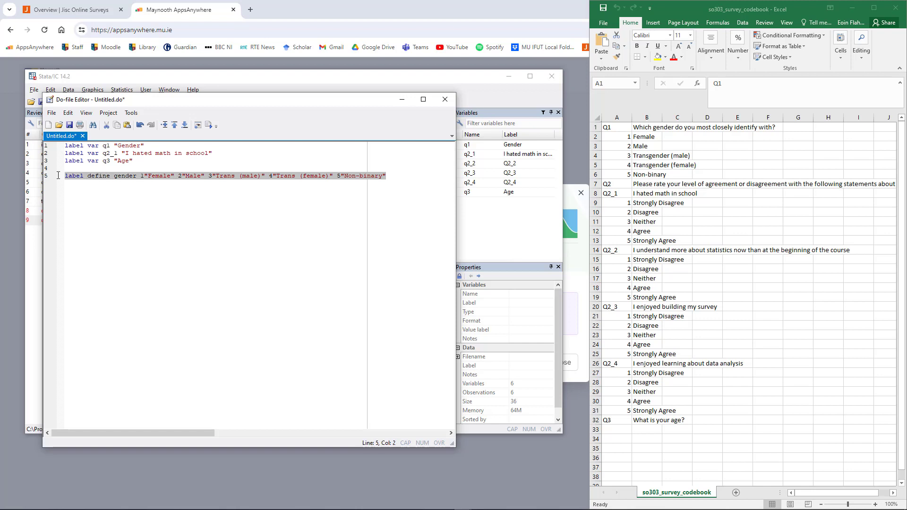
key("ctrl+d")
left_click(383, 85)
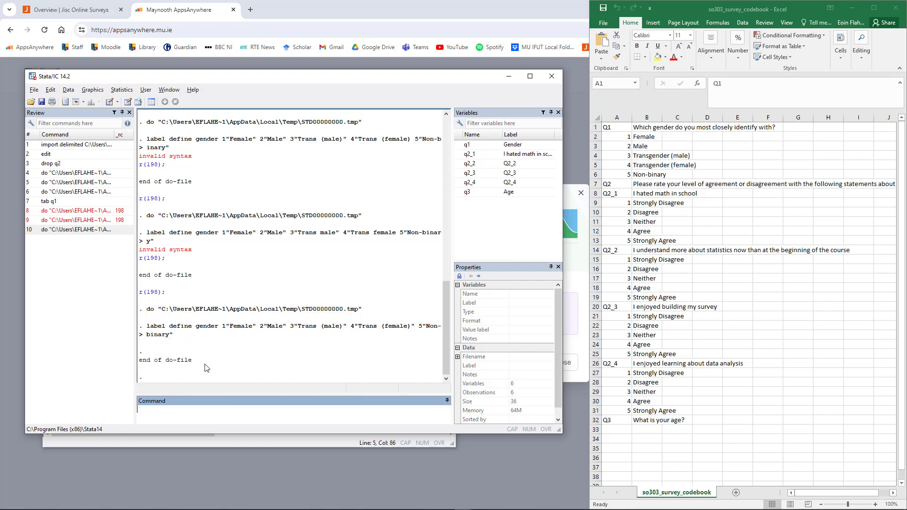
Add the do-file line label values q1 gender and run only that line.
key("ctrl+9")
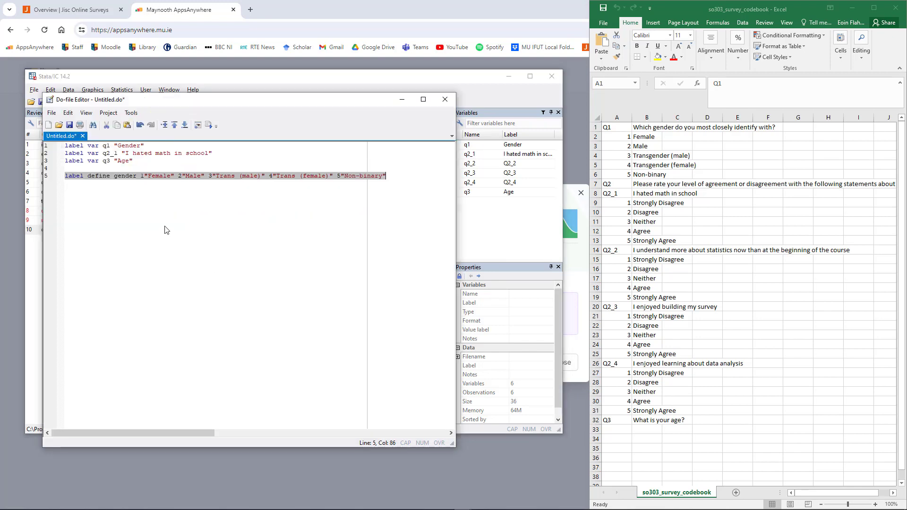
left_click(396, 176)
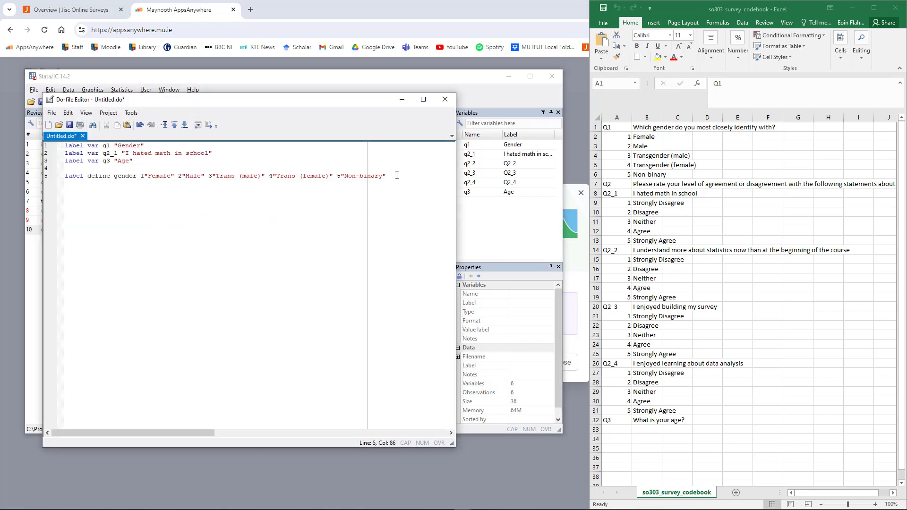
key("Return")
type("label values q1 gender")
left_click_drag(149, 183, 57, 188)
key("ctrl+d")
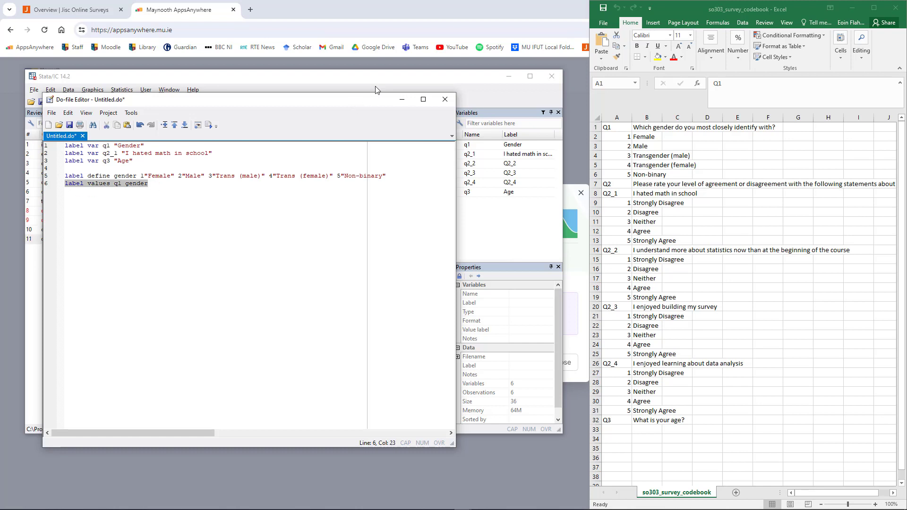
Open the Data Editor with the edit command, check the q1 value labels, and close it.
left_click(380, 78)
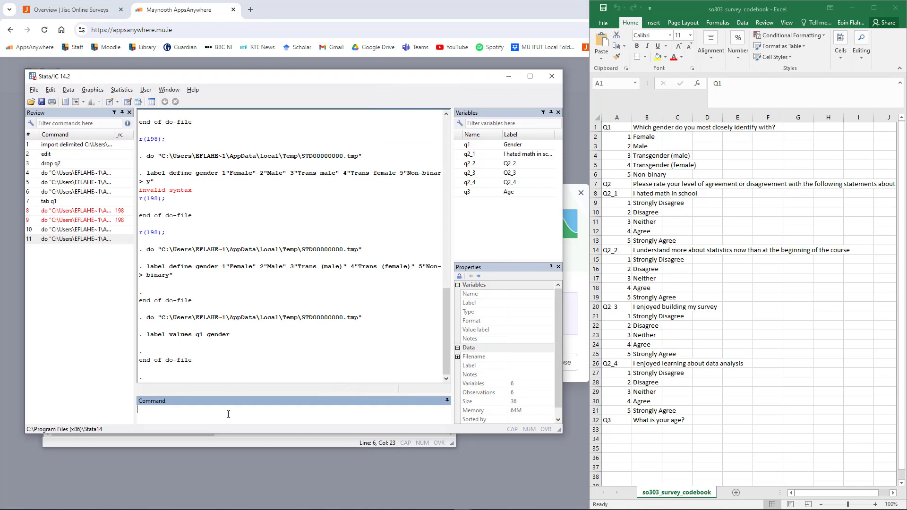
type("dit")
key("Return")
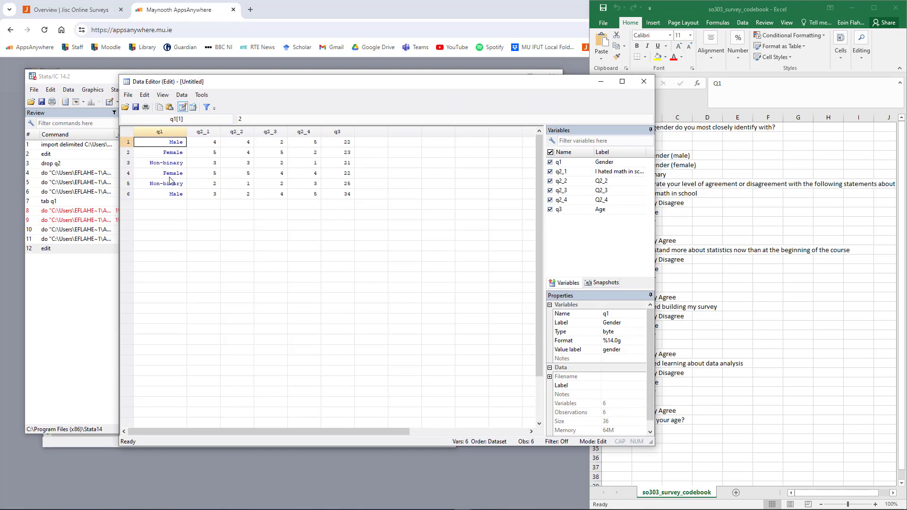
left_click(643, 82)
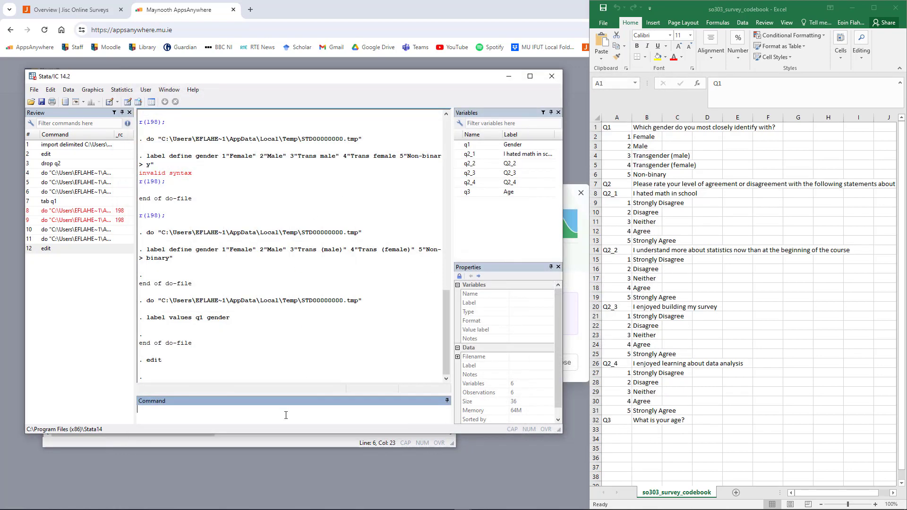
Add the line tab q1 to the do-file, run only that line, and view the frequency table.
left_click(285, 430)
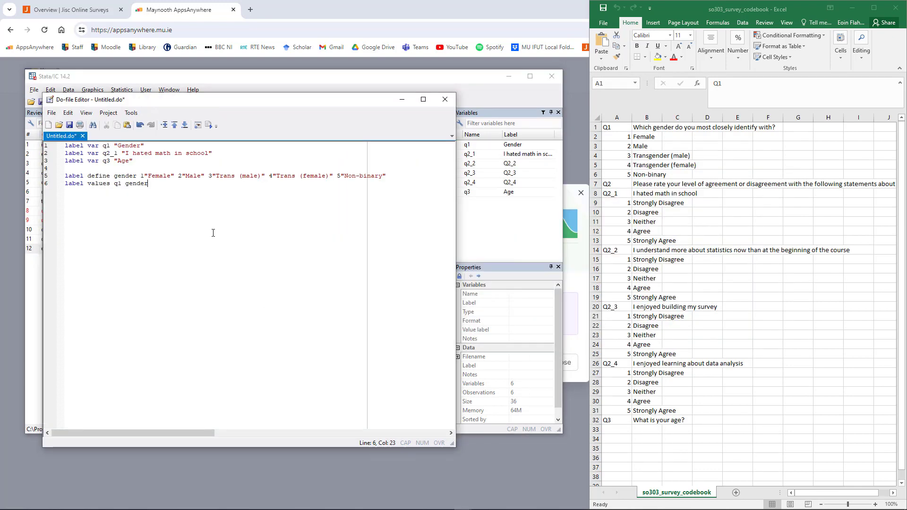
key("Return")
key("Return")
type("tab q1")
left_click_drag(102, 197, 63, 198)
key("ctrl+d")
left_click(323, 80)
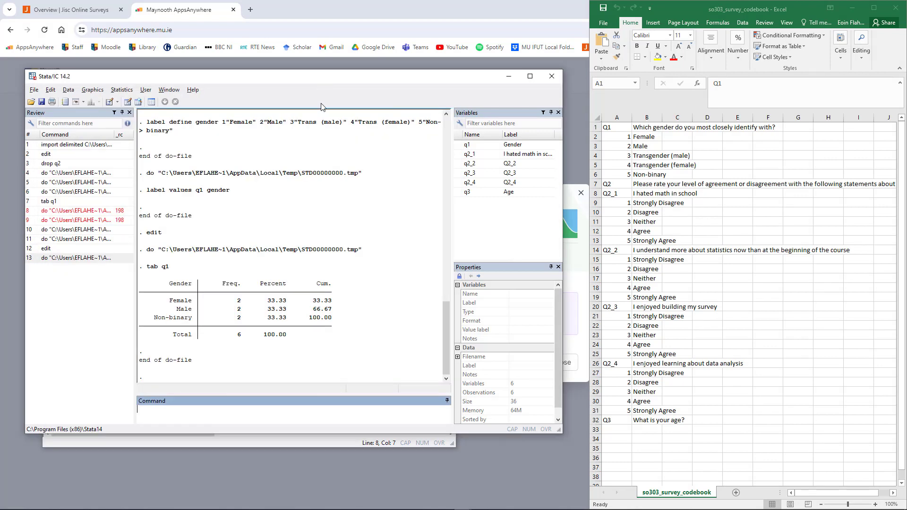
Add a do-file line below tab q1: label define likert 1"Strongly disagree" 2"Disagree" 3"Neither" 4"Agree" 5"Strongly disagree".
scroll(289, 297, "up", 10)
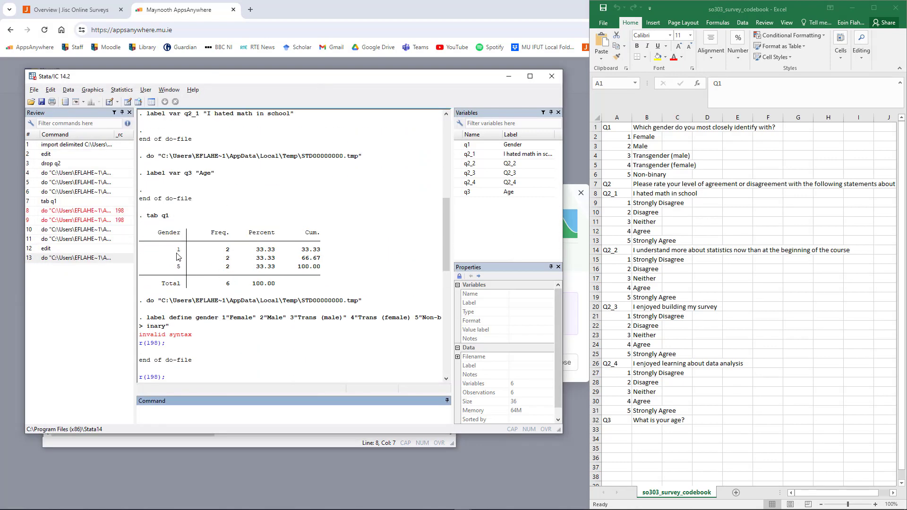
scroll(178, 264, "down", 10)
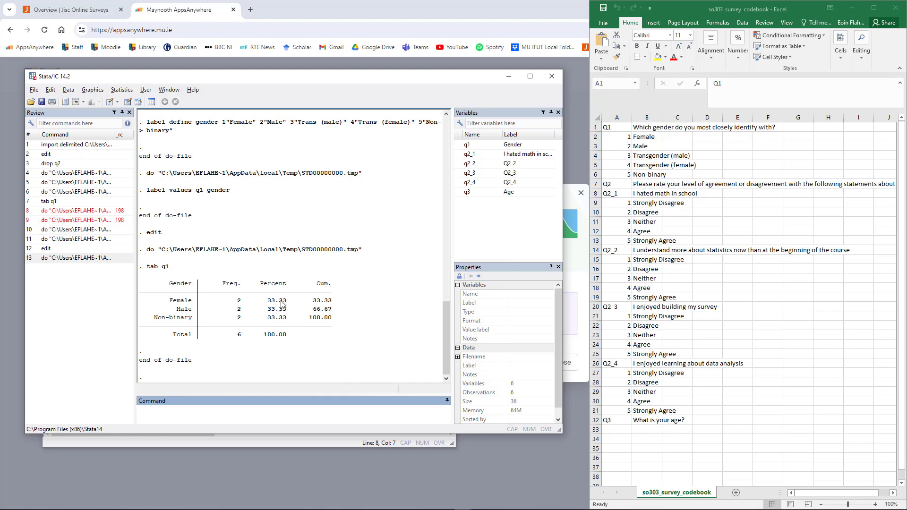
key("alt+Tab")
left_click(160, 220)
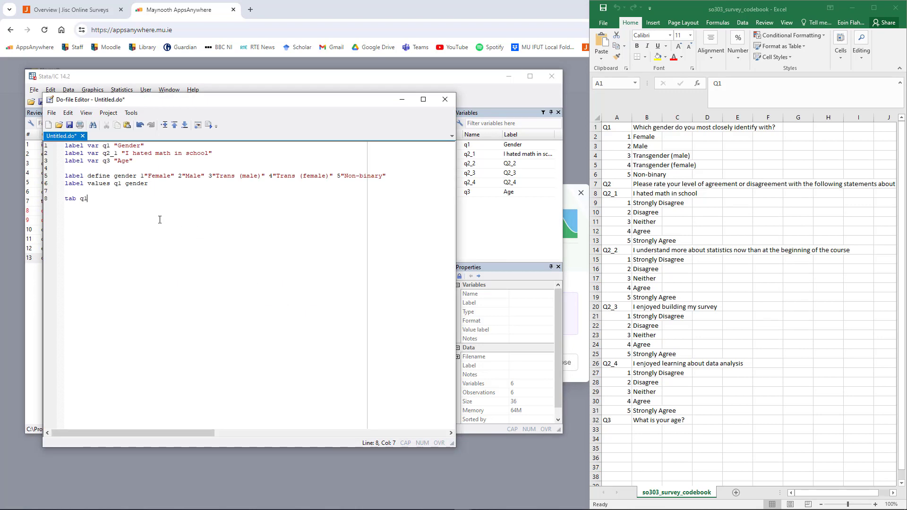
key("Return")
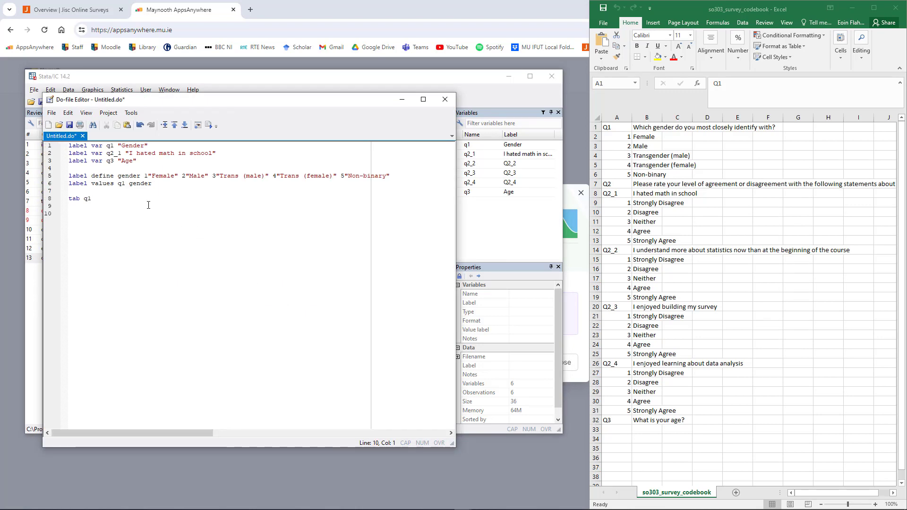
type("label define l")
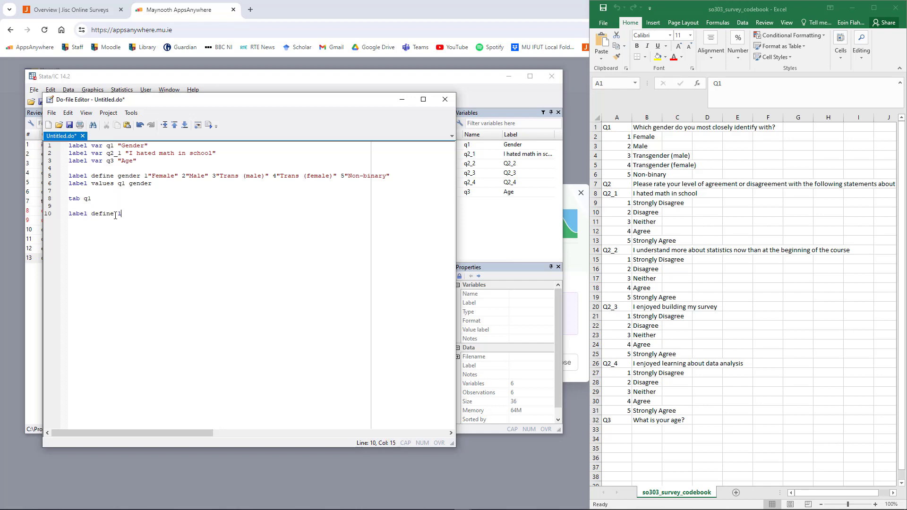
type("ikert 1\"Strongly disagree\" 2\"Disagree\"")
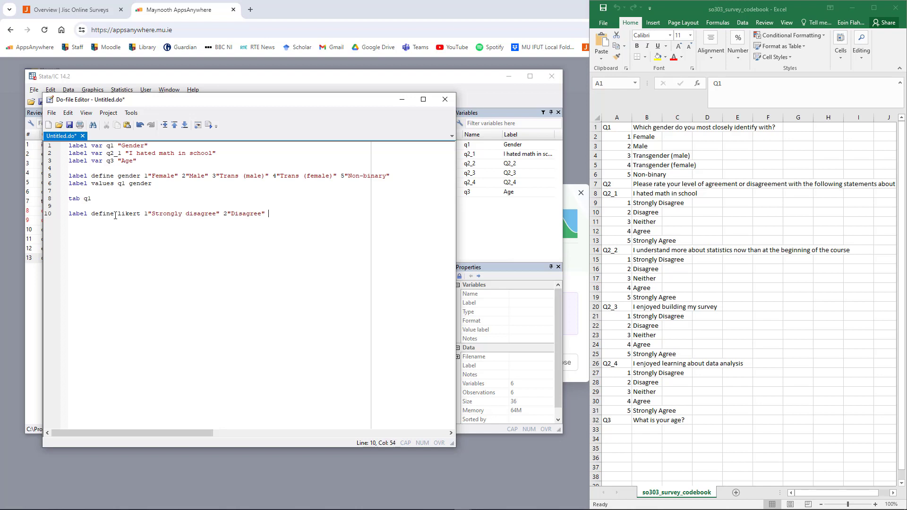
type(" 3\"Neither\" 4\"Agree\" 5\"Strongly disagree\"")
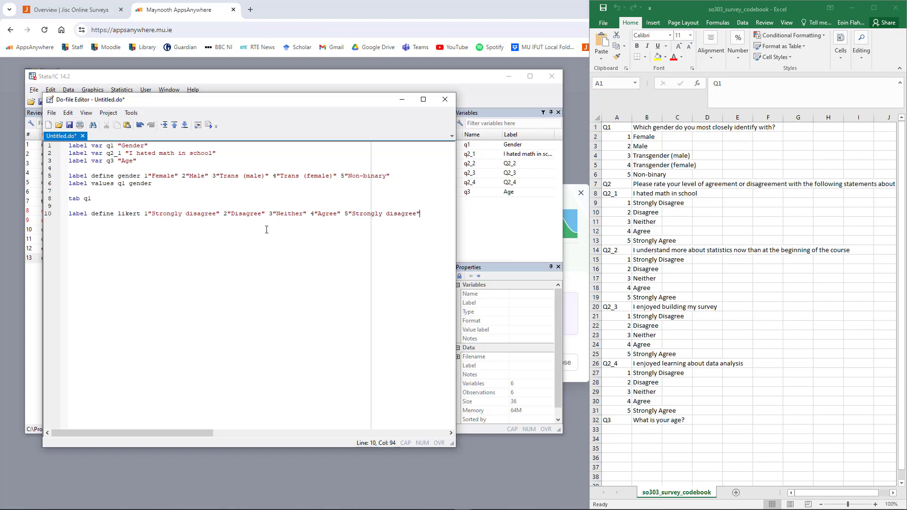
Run only the label define likert line from the do-file and check its output.
left_click_drag(419, 215, 128, 215)
left_click(127, 215)
left_click(55, 217)
key("ctrl+d")
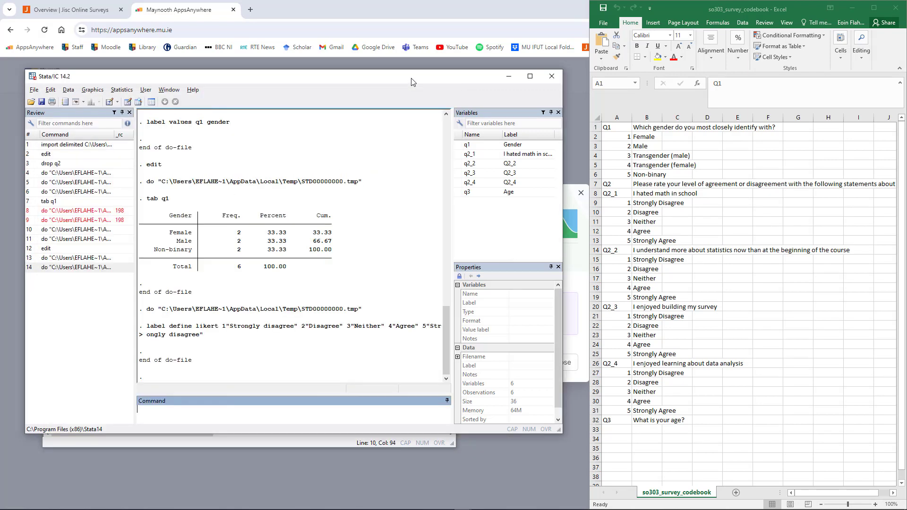
left_click(413, 83)
key("alt+Tab")
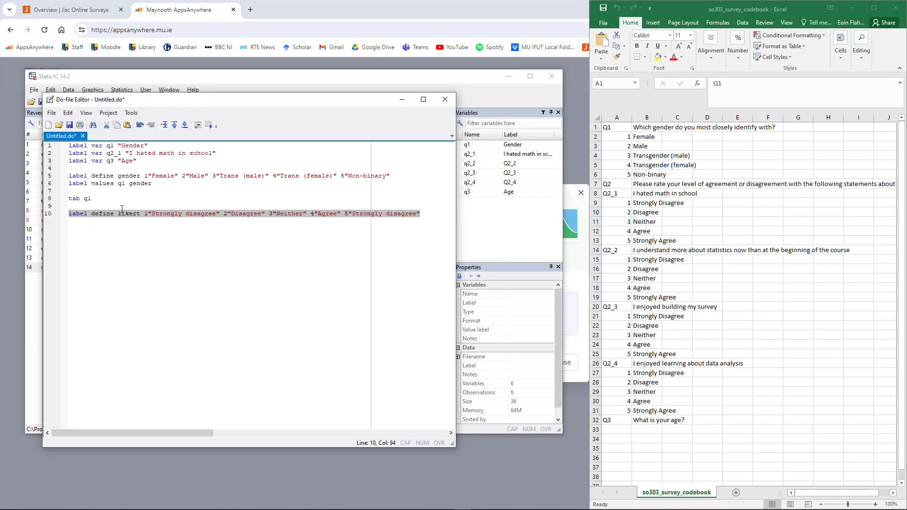
Add the line label values q2_1 likert to the do-file, below the likert label definition.
left_click(432, 212)
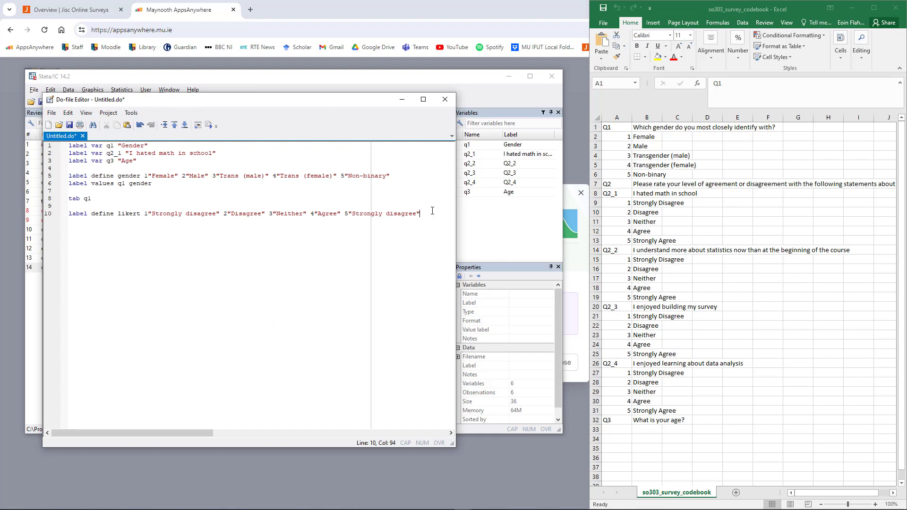
key("Return")
key("Return")
type("label ")
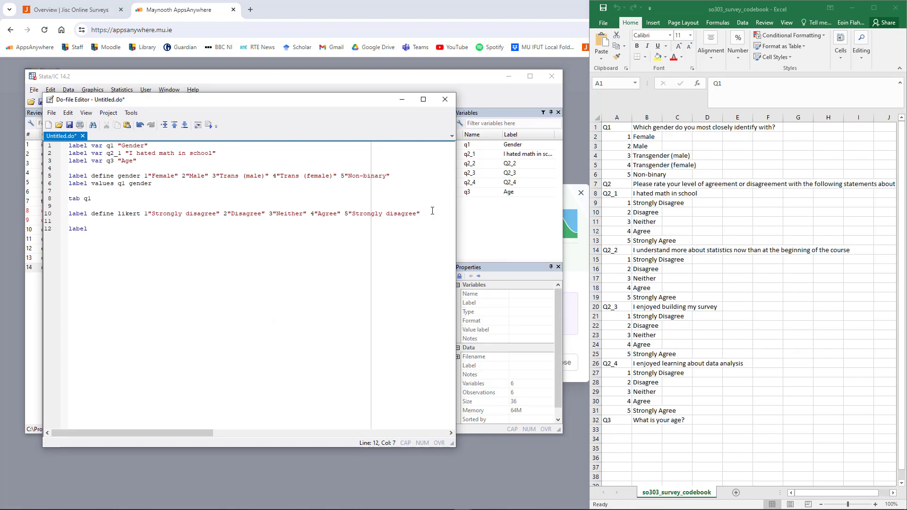
type("values")
type("q2_1 likery")
Copy the label values q2_1 likert line three times and change the variable names to q2_2, q2_3 and q2_4.
key("shift+Home")
key("ctrl+c")
key("End")
key("Return")
key("ctrl+v")
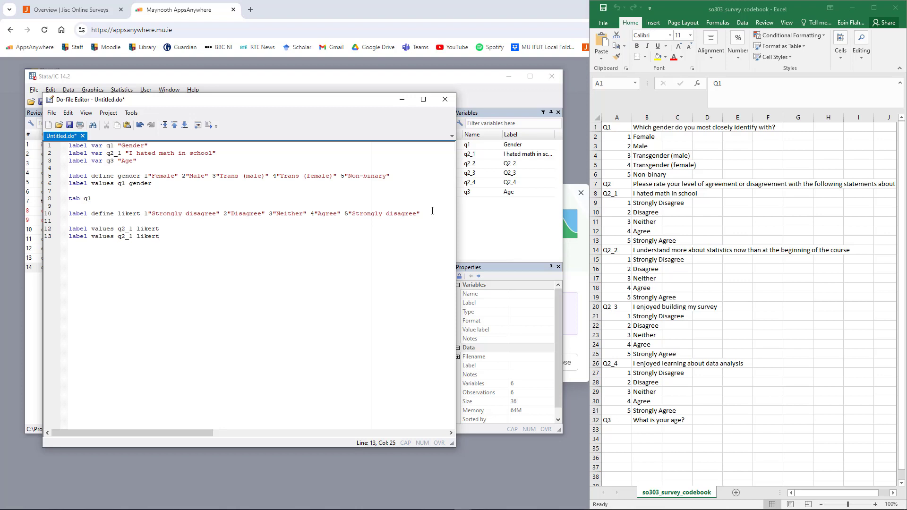
key("Return")
key("ctrl+v")
key("Return")
key("ctrl+v")
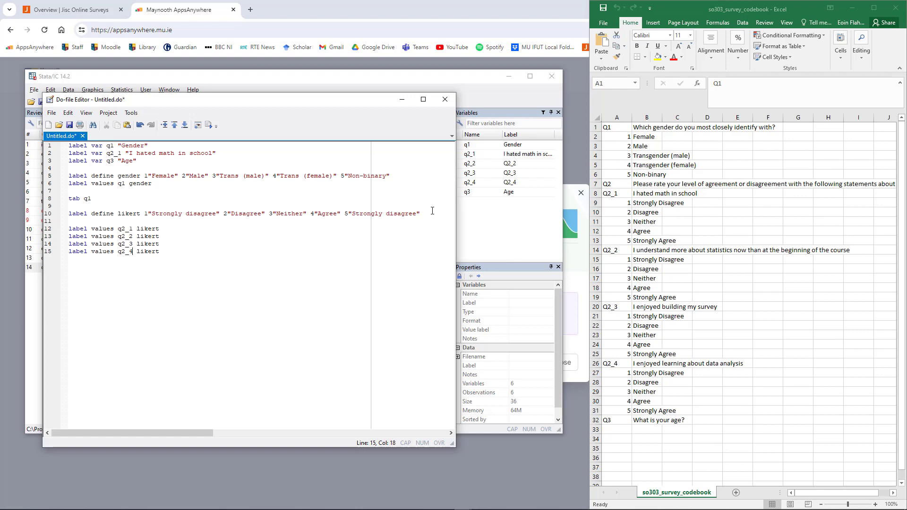
Run only the four label values lines for q2_1 to q2_4 and check the labelled answers in the Data Editor.
left_click_drag(175, 252, 68, 228)
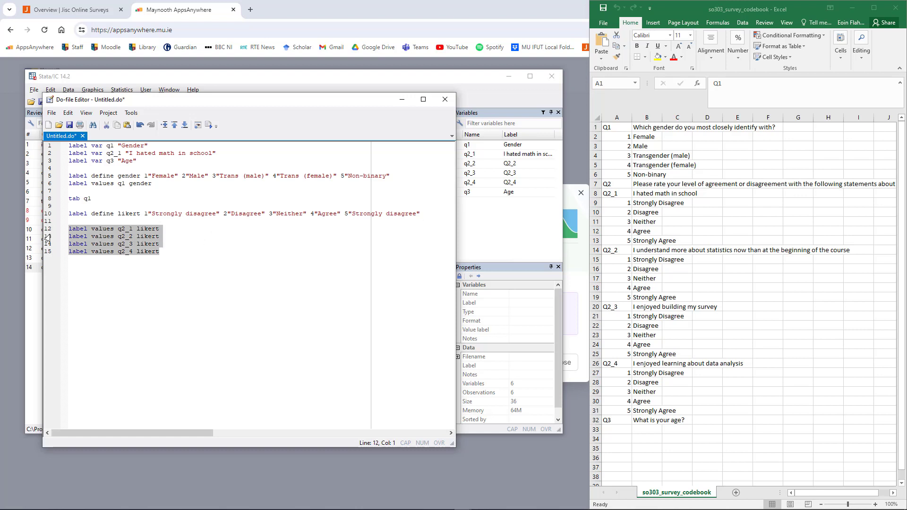
key("ctrl+d")
left_click(478, 81)
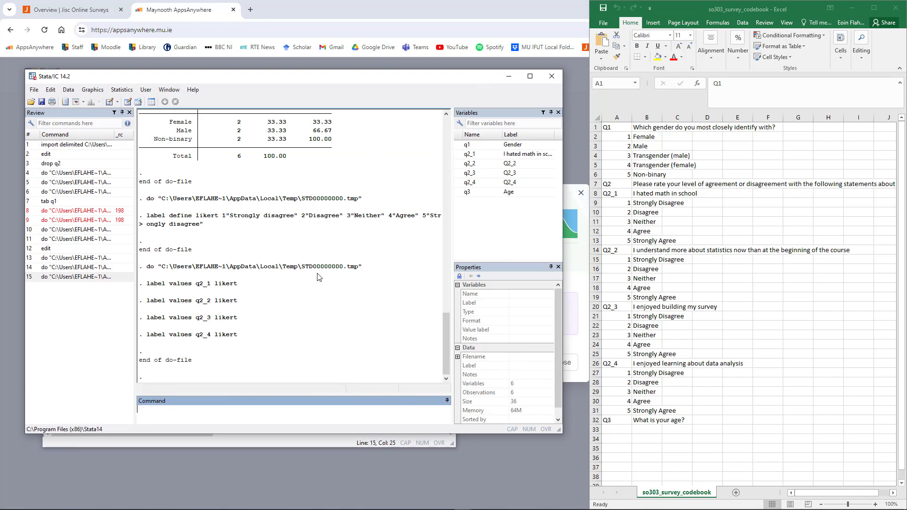
key("ctrl+8")
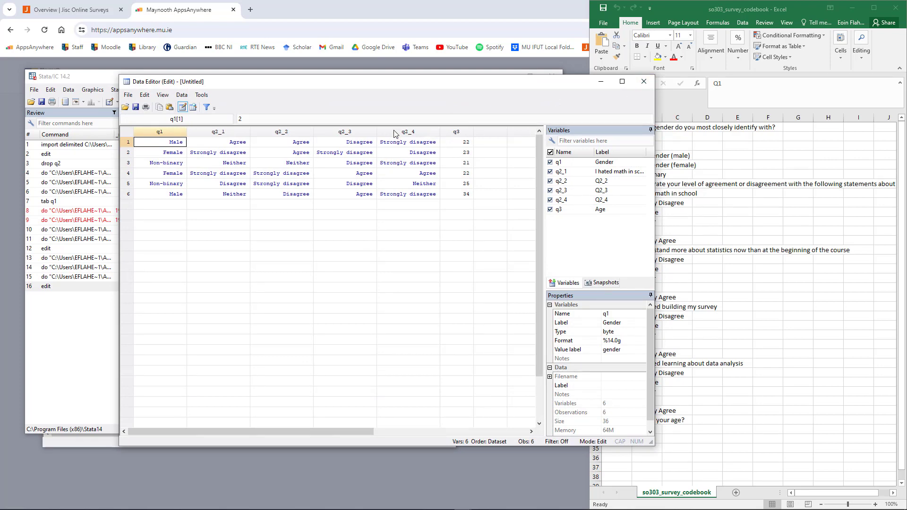
left_click(645, 83)
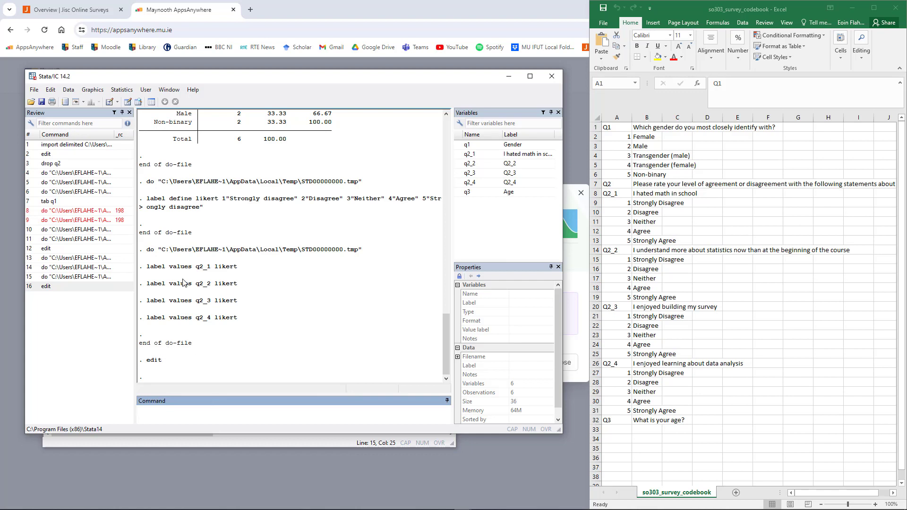
Try to summarize age with the command sum age.
left_click(262, 408)
type("sum age")
key("Return")
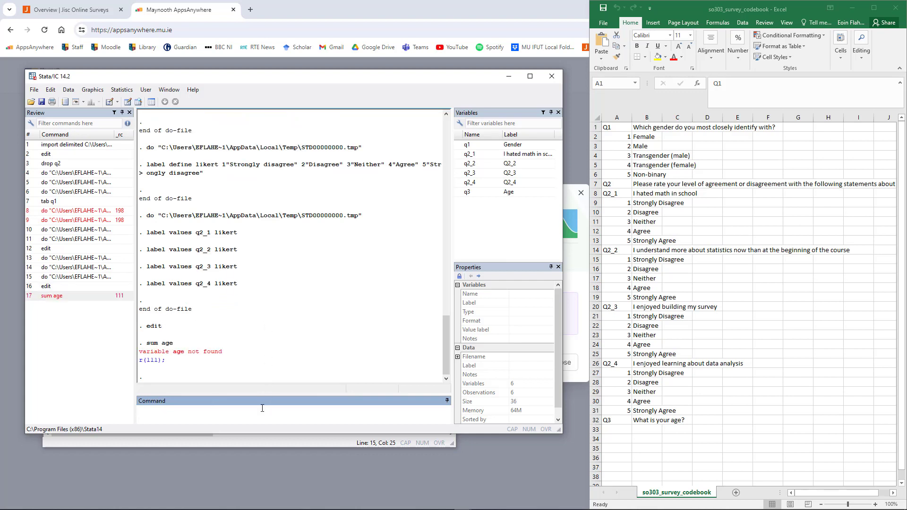
Run sum q3 for the age summary statistics and tab q2_3 for that question's frequency table.
type("age q3")
key("ctrl+a")
type("sum q3")
key("Return")
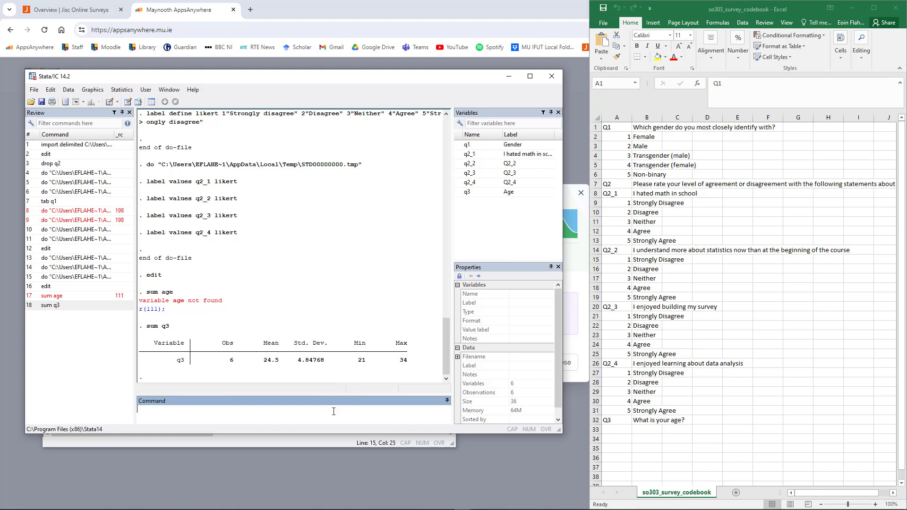
type("ab q2_3")
key("Return")
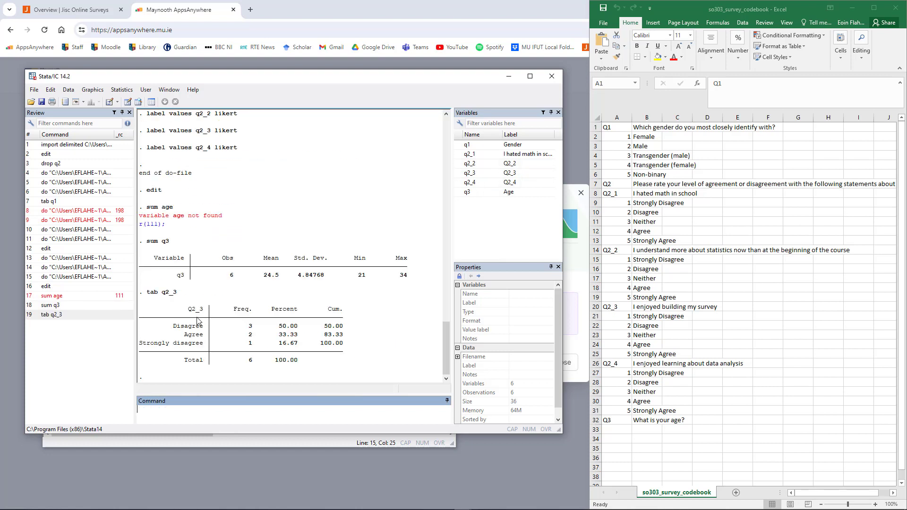